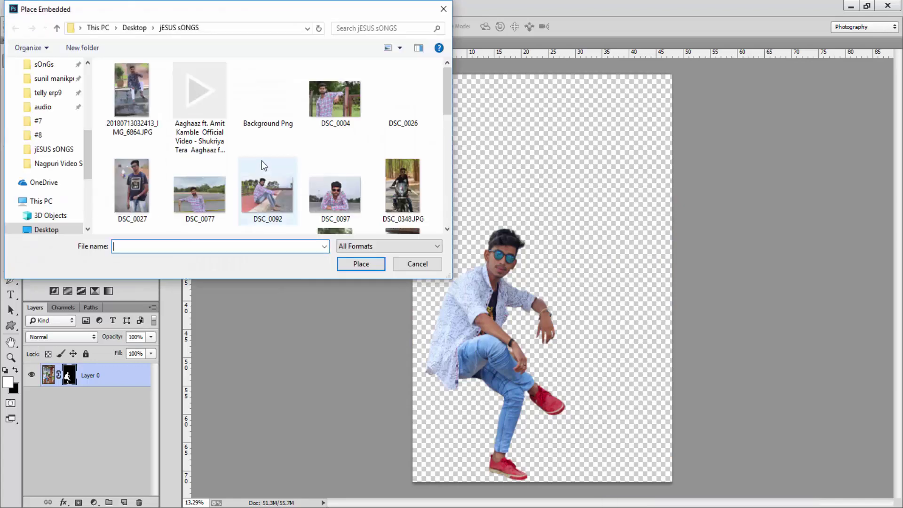
Place the Background Png image from the jESUS sONGS folder as an embedded layer.
scroll(261, 160, "down", 3)
left_click(394, 132)
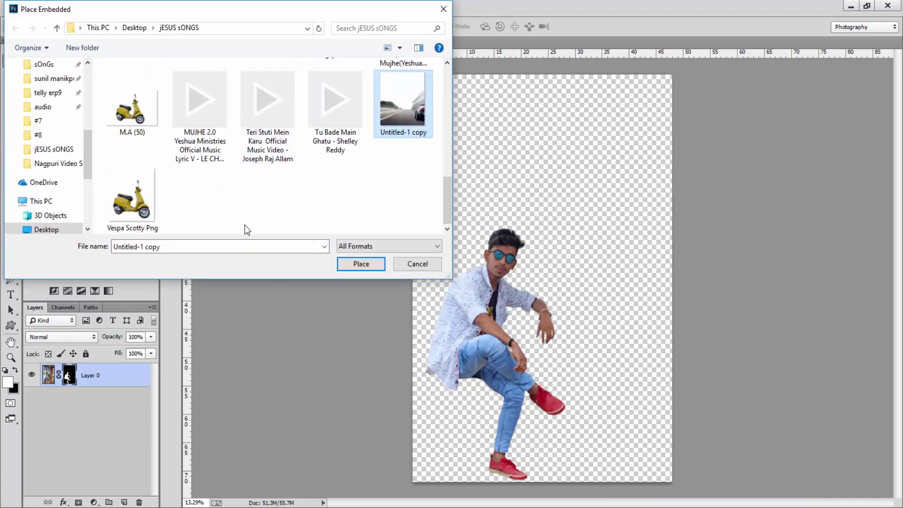
scroll(244, 225, "up", 8)
left_click(266, 94)
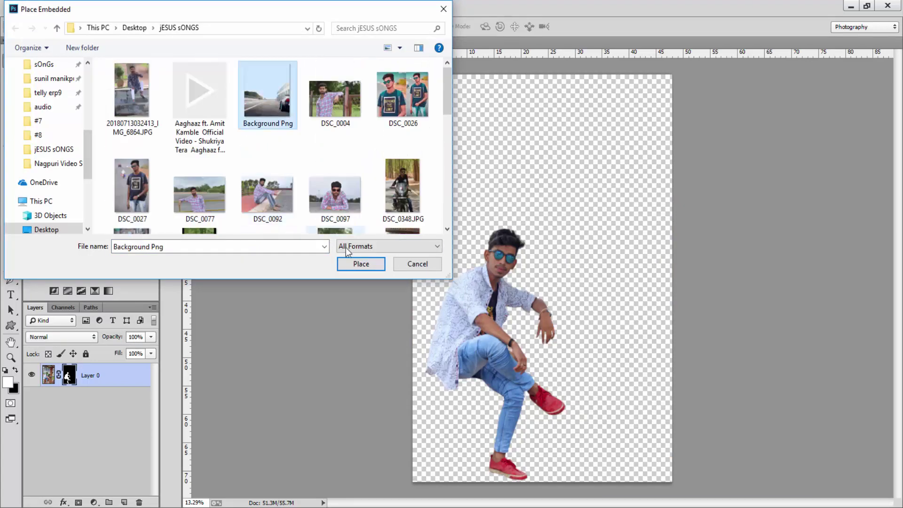
left_click(360, 263)
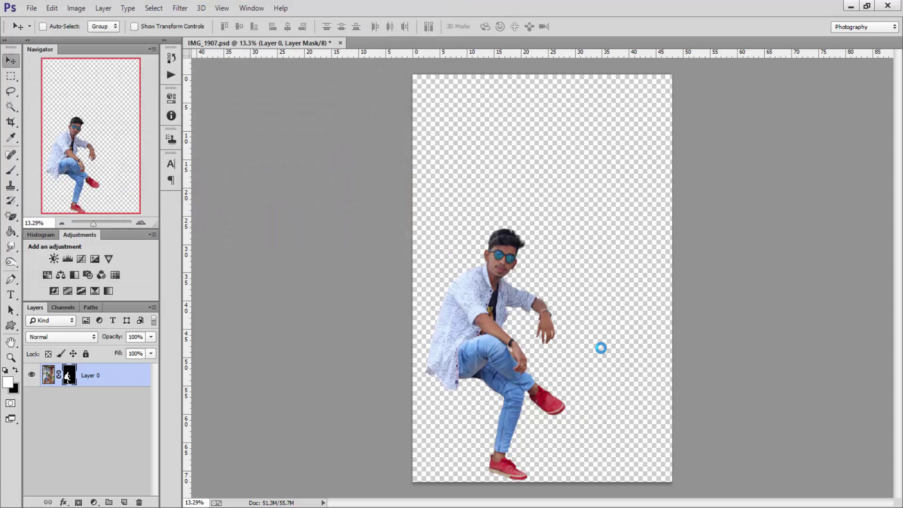
Enlarge the placed road background to about 543%, align it with the canvas's left and bottom edges, and move its layer below Layer 0.
left_click_drag(585, 316, 698, 505)
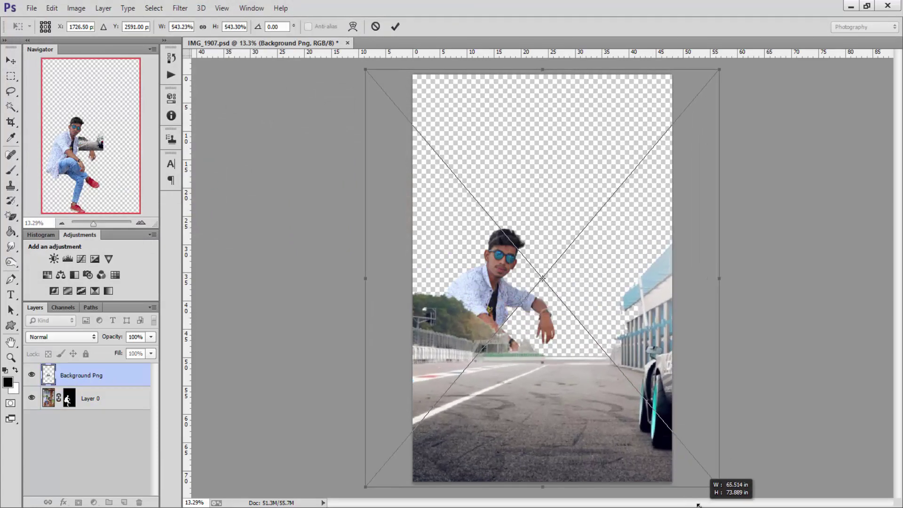
left_click_drag(662, 431, 711, 426)
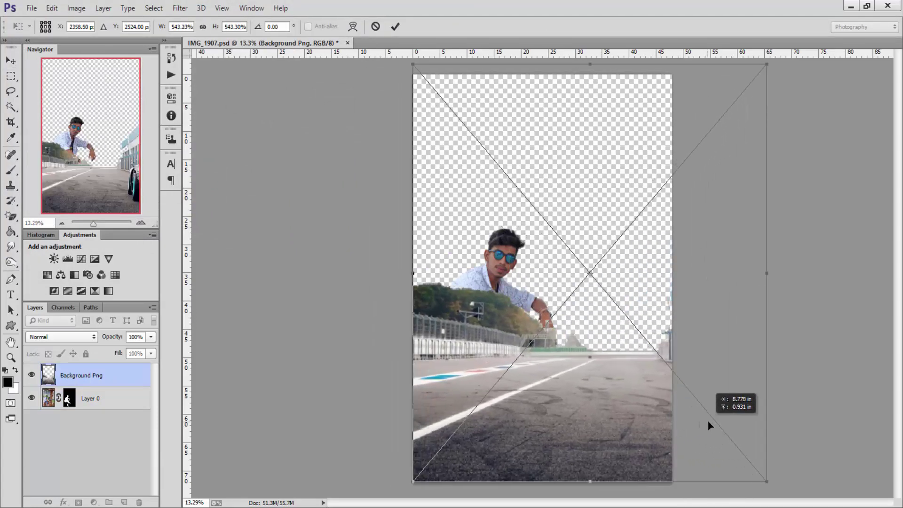
left_click(395, 26)
left_click_drag(85, 375, 94, 444)
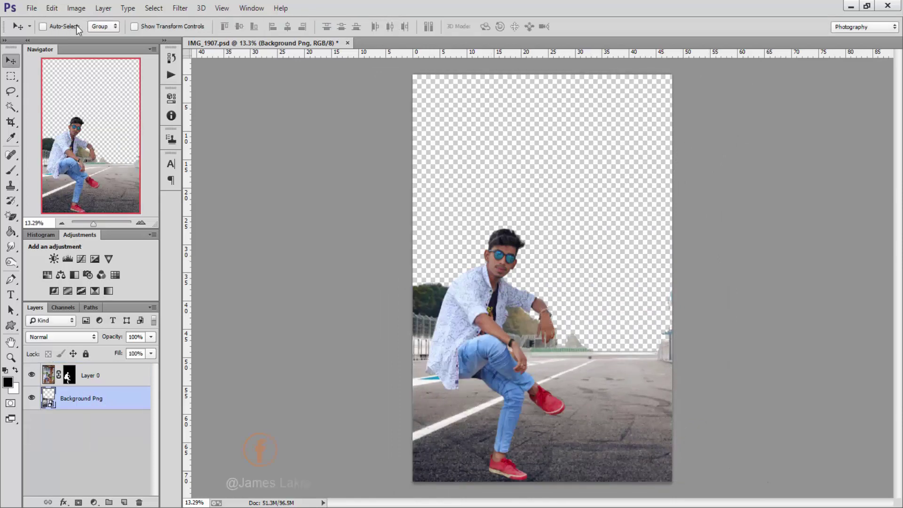
Place the JS (14).jpeg sunset sky as an embedded layer and enlarge it to about 6844% wide so it spans the canvas.
left_click(31, 8)
left_click(47, 151)
scroll(329, 179, "down", 1)
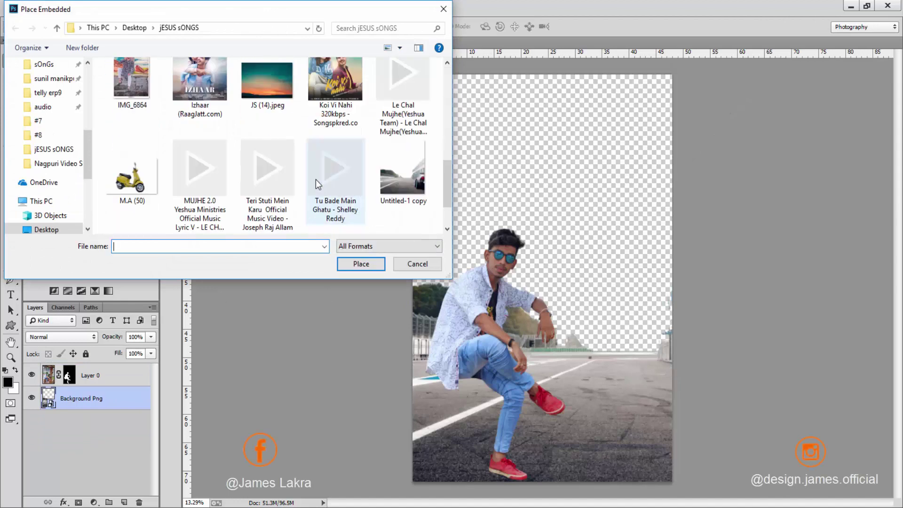
left_click(264, 73)
left_click(368, 267)
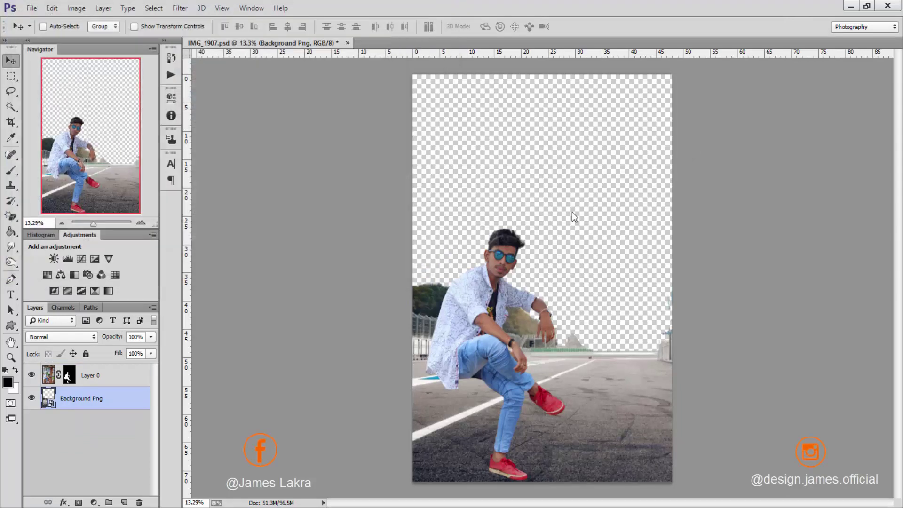
left_click_drag(547, 281, 818, 452)
left_click_drag(778, 425, 789, 381)
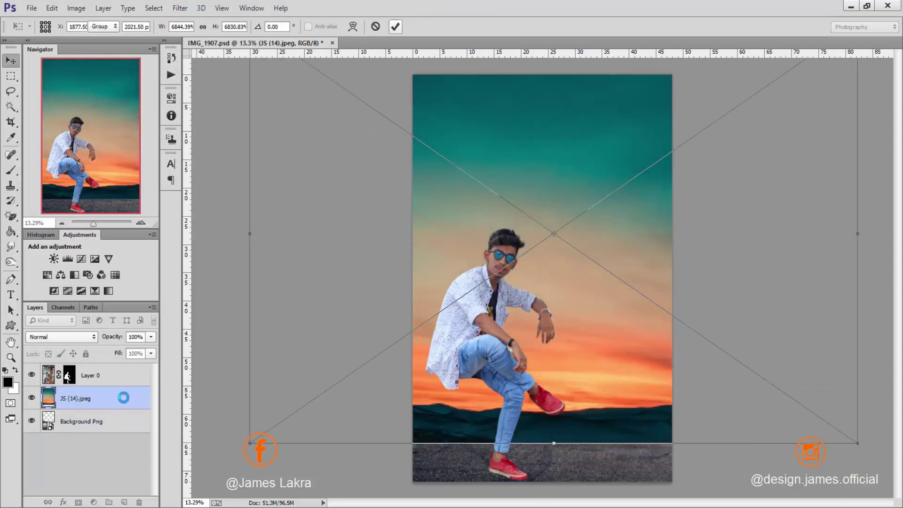
Move the sky layer beneath the Background Png layer and shift the sky upward until its orange glow meets the horizon.
left_click_drag(121, 399, 124, 468)
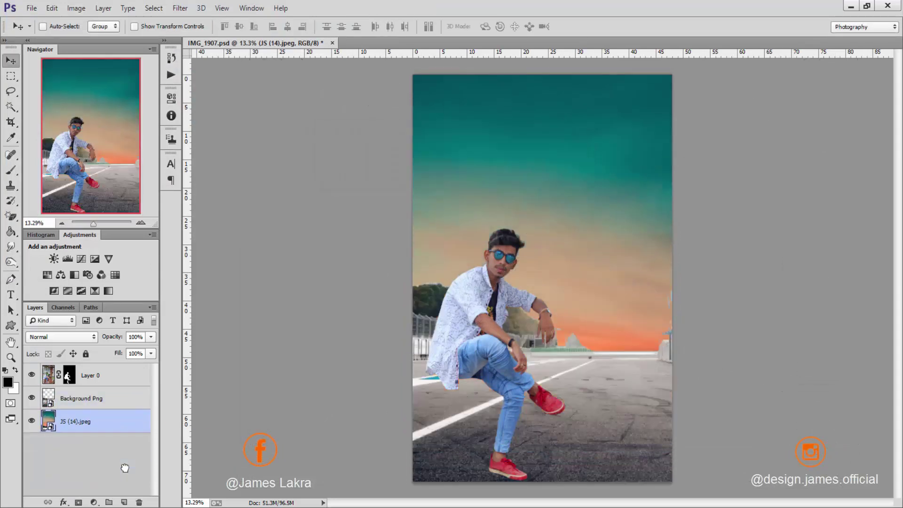
left_click_drag(625, 261, 631, 190)
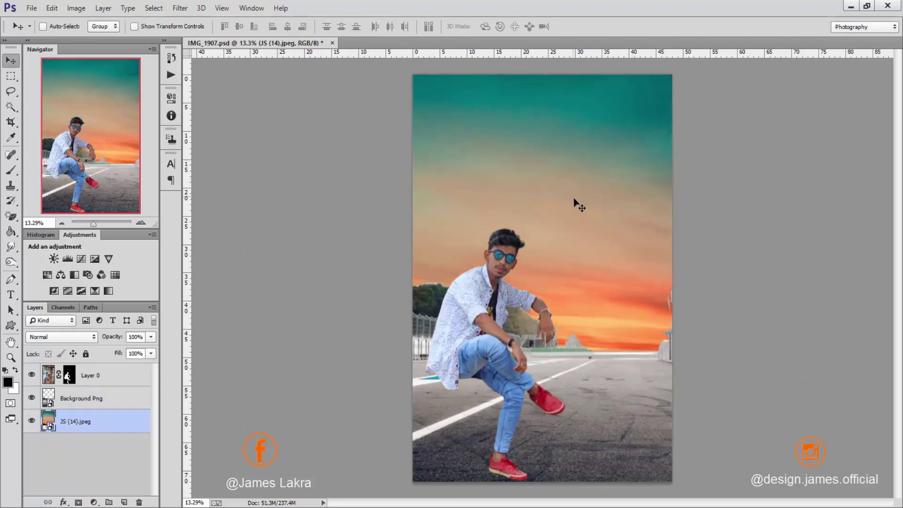
left_click_drag(573, 200, 575, 187)
Place the Vespa Scotty Png image as an embedded layer directly above the Background Png layer.
left_click(97, 398)
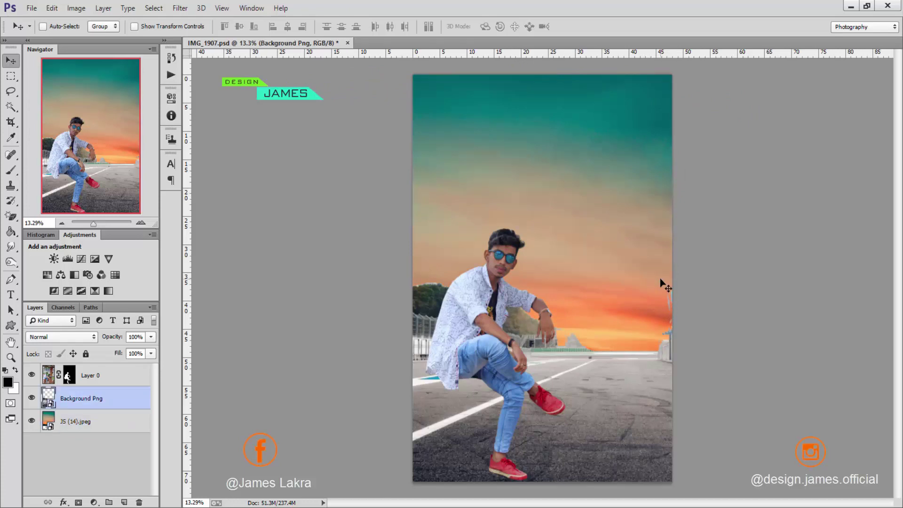
left_click(32, 7)
left_click(170, 204)
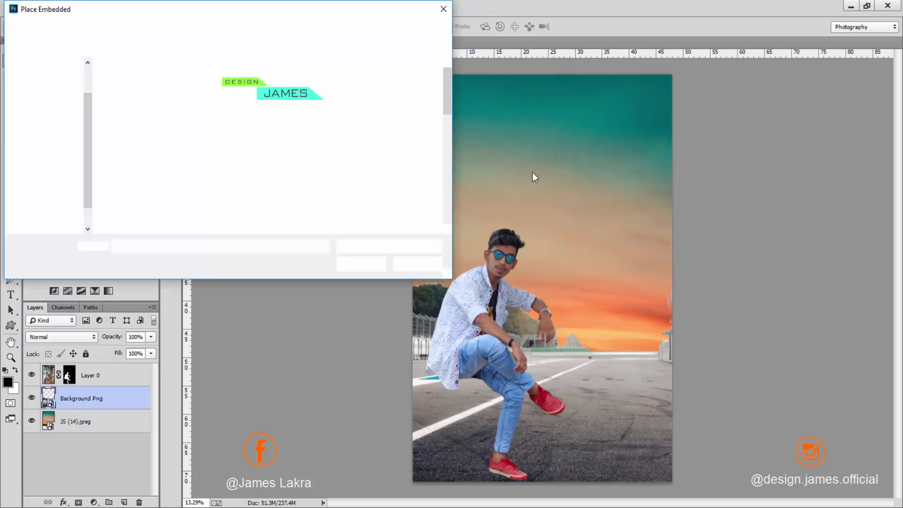
left_click_drag(449, 94, 448, 203)
left_click(132, 188)
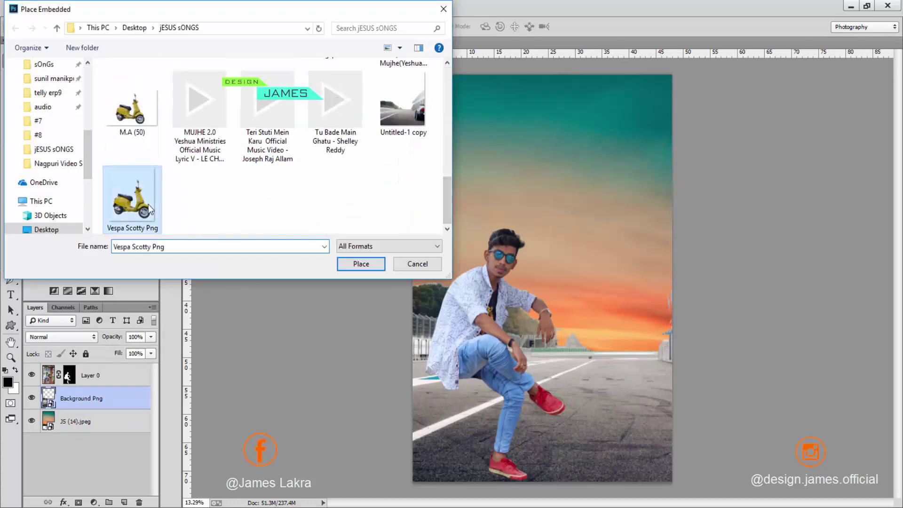
left_click(359, 263)
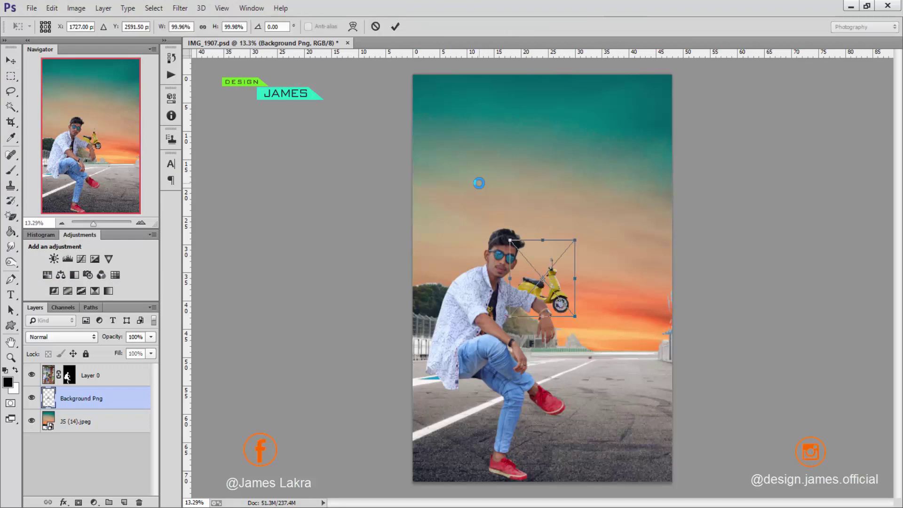
Enlarge the scooter to about 454% and position it on the road behind the seated man.
left_click_drag(574, 323, 643, 395)
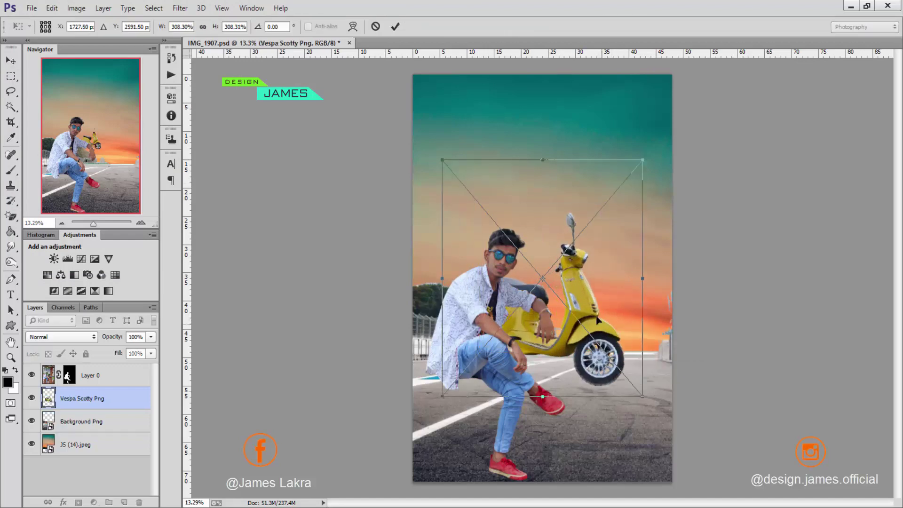
left_click_drag(608, 285, 611, 371)
left_click_drag(643, 244, 684, 180)
left_click_drag(589, 369, 585, 321)
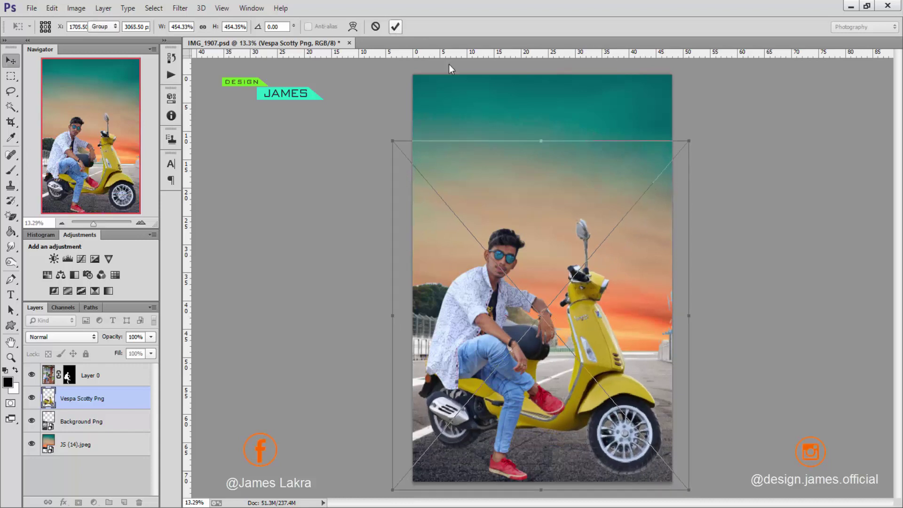
key("Return")
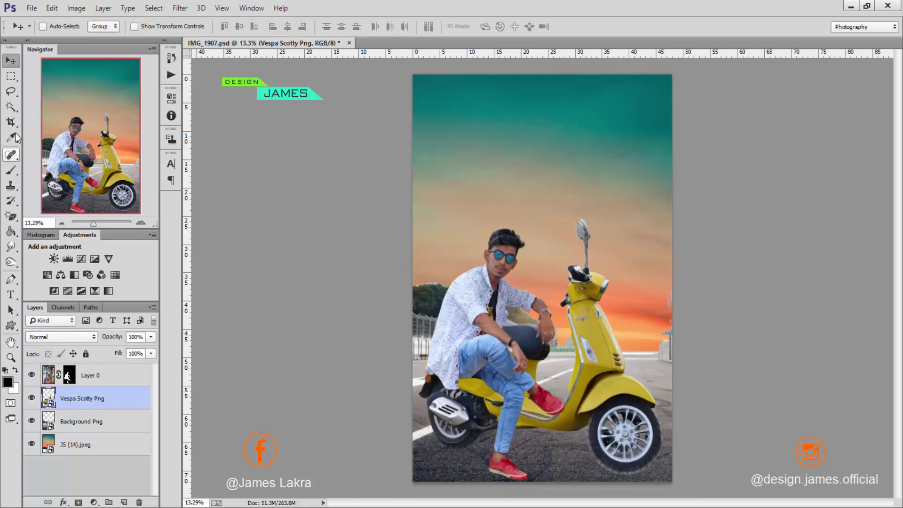
Extend the canvas slightly on both sides and above the sky with the Crop tool.
left_click(11, 123)
left_click_drag(671, 279, 680, 281)
scroll(621, 202, "up", 1)
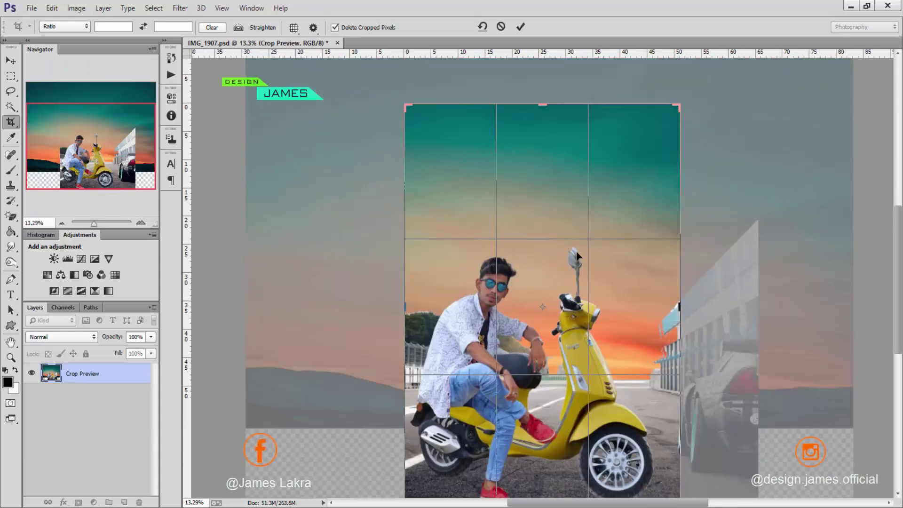
left_click_drag(543, 105, 544, 91)
key("Return")
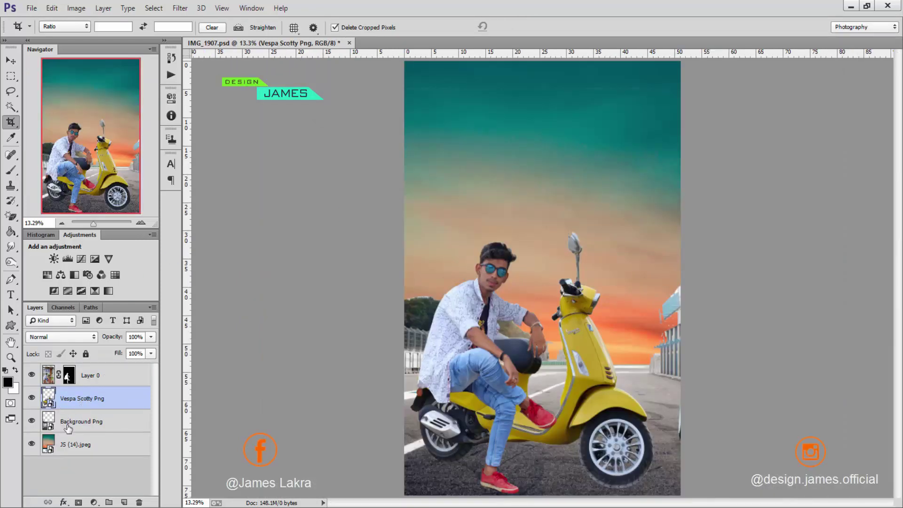
Rasterize the Background Png and JS (14).jpeg layers.
right_click(69, 428)
left_click(127, 160)
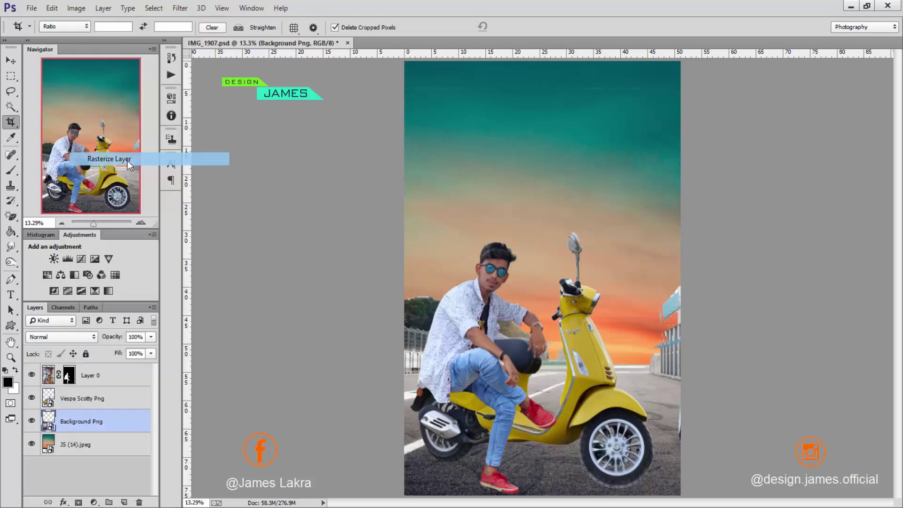
right_click(79, 444)
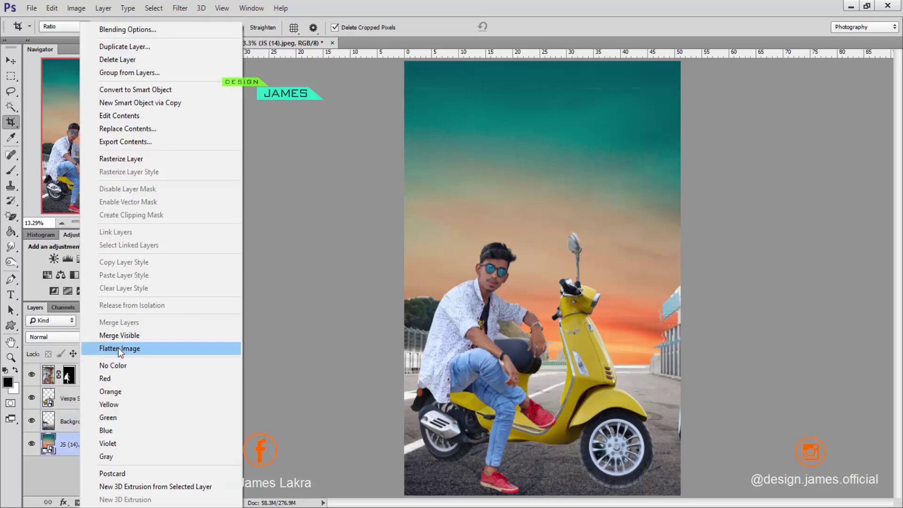
left_click(118, 160)
Merge the Background Png and JS (14).jpeg layers into one layer.
left_click(94, 425, "shift")
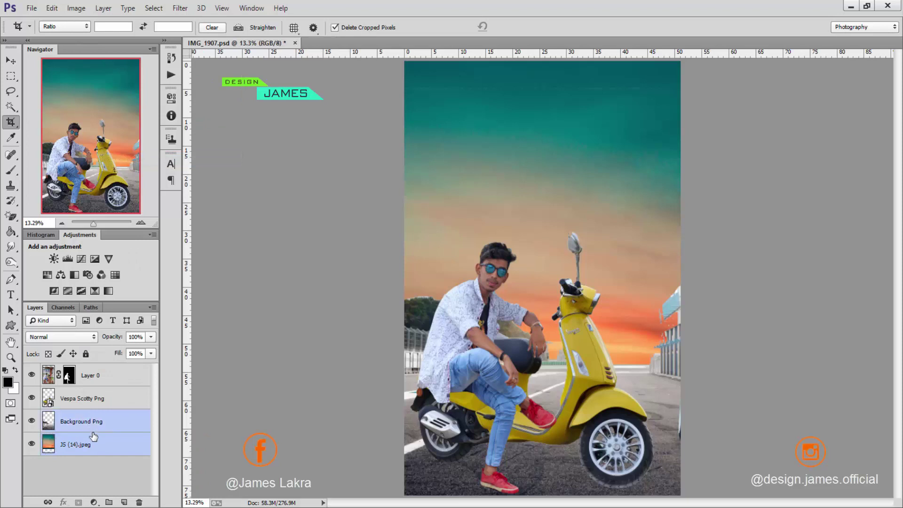
right_click(94, 426)
left_click(146, 323)
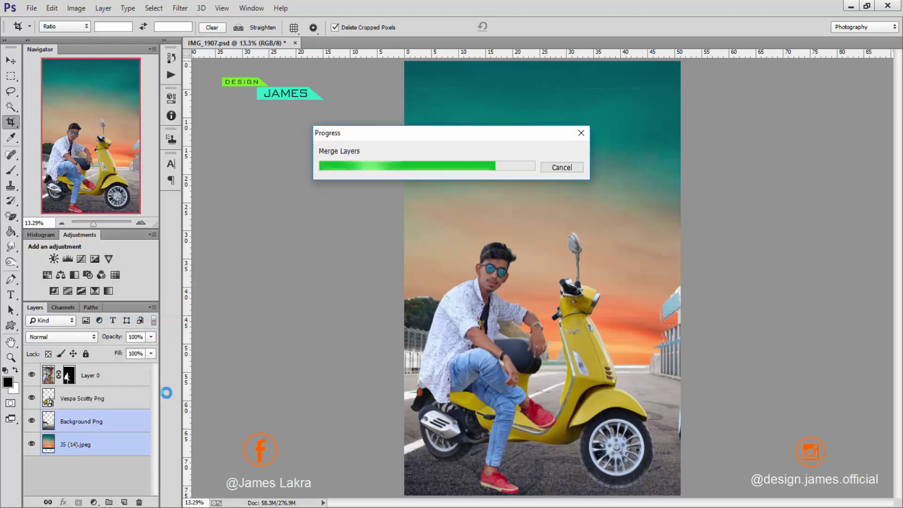
Crop a thin strip off both the left and right edges of the canvas.
left_click(562, 245)
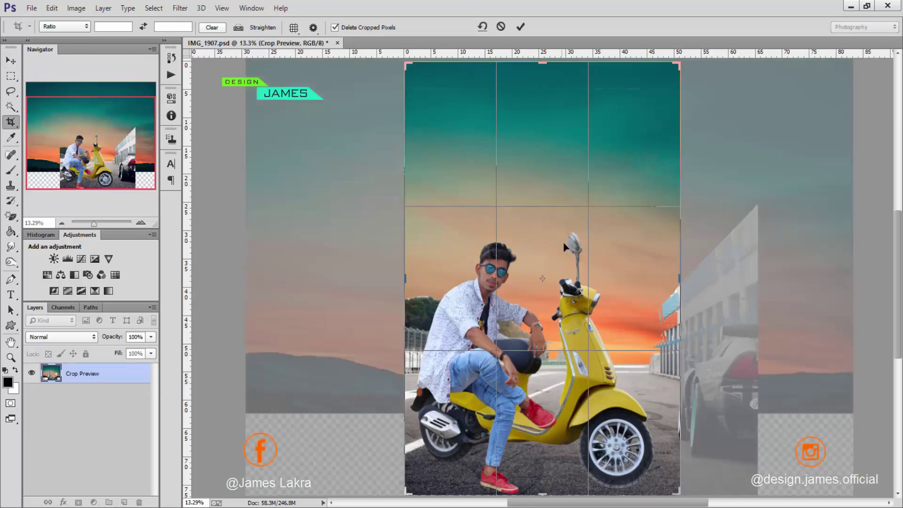
mouse_move(681, 282)
left_mouse_down()
mouse_move(673, 281)
mouse_move(681, 283)
left_mouse_up()
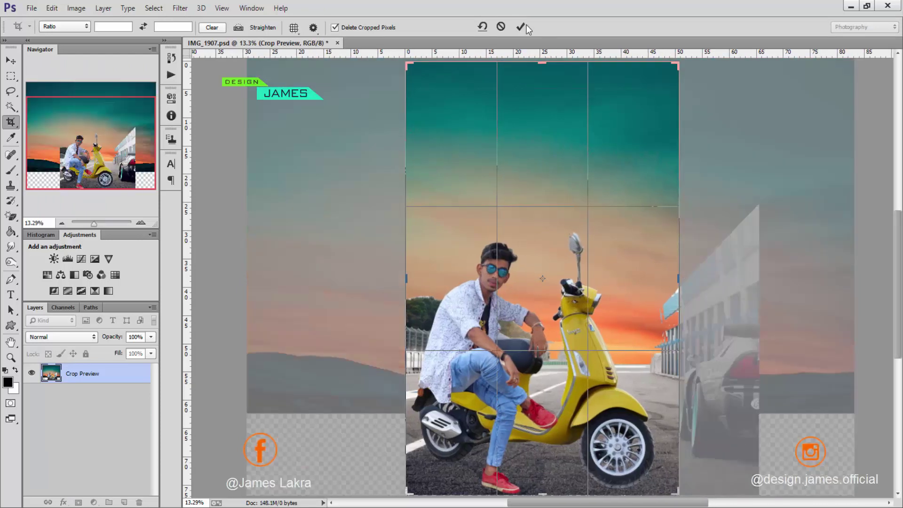
left_click(520, 27)
Move the man onto the scooter's seat, and shift man and scooter together slightly right and down.
key("v")
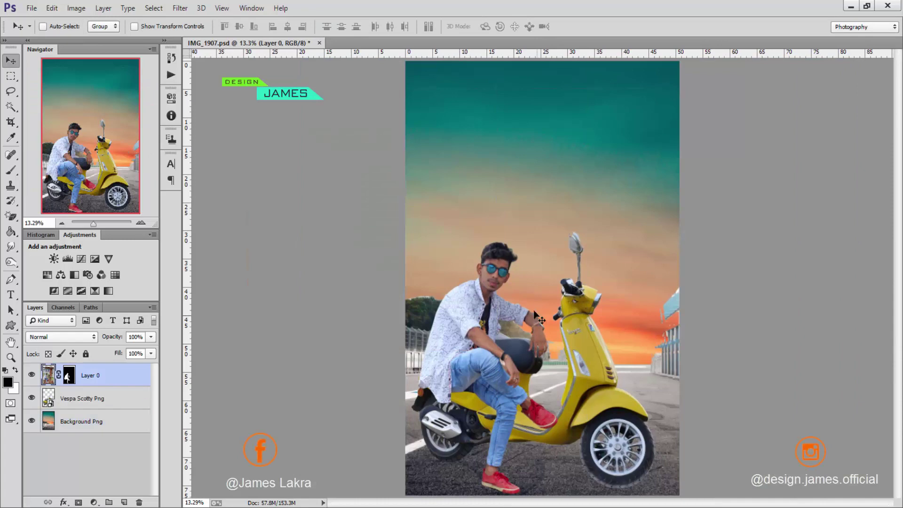
left_click_drag(489, 324, 529, 283)
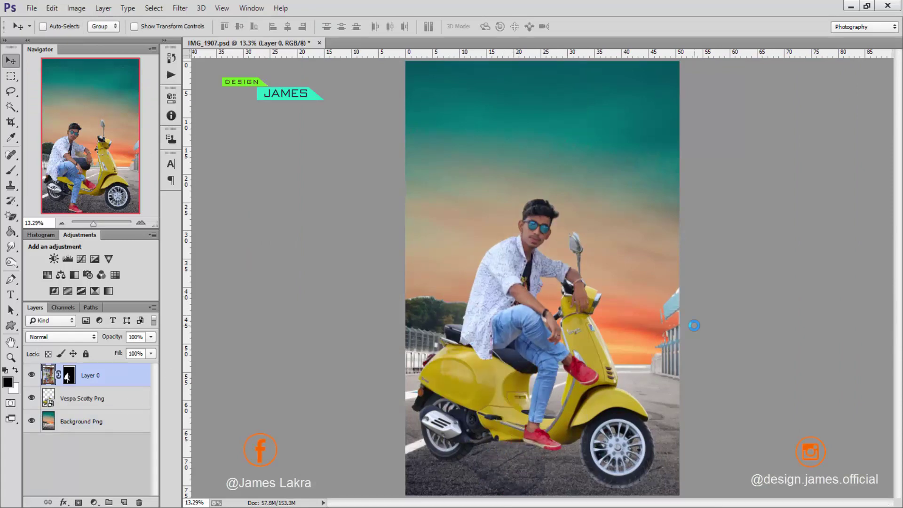
left_click(117, 398, "ctrl")
left_click_drag(562, 400, 576, 408)
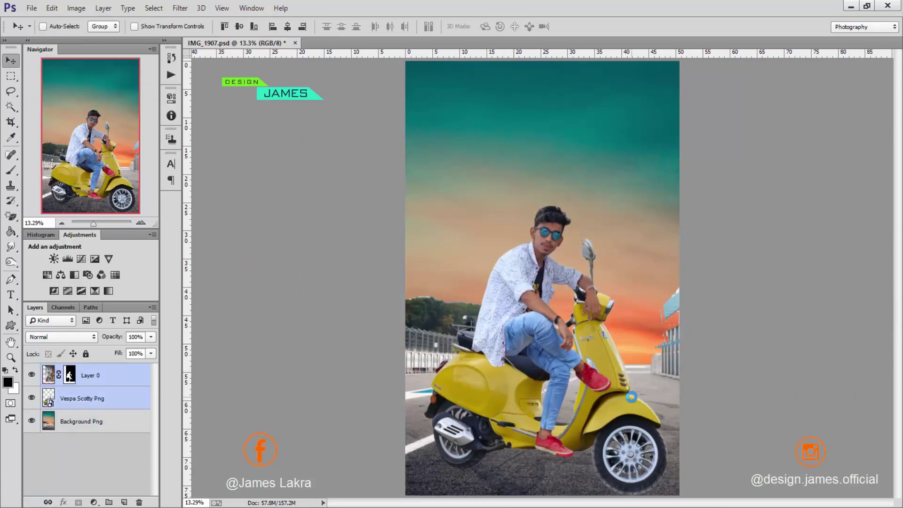
Transform the man's layer alone, scaling it to about 98%, rotating it 1° and nudging it up and right on the seat.
left_click(450, 404, "ctrl")
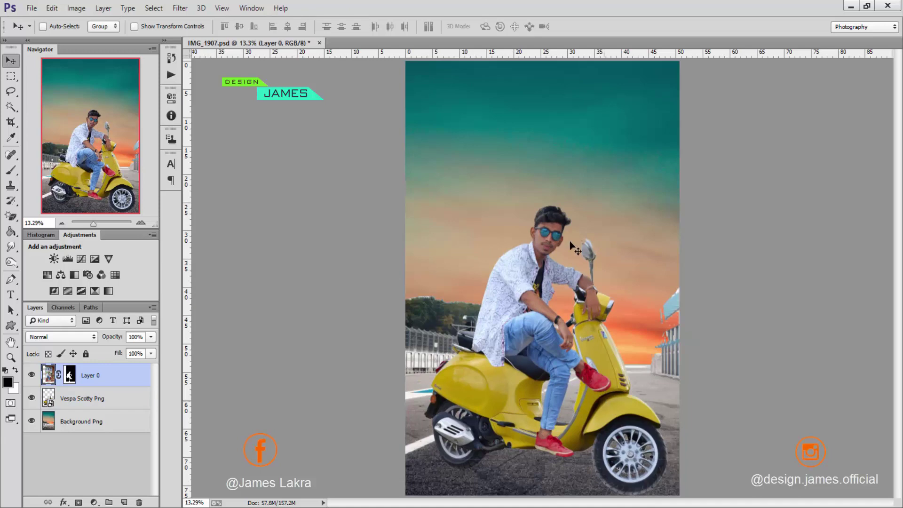
key("ctrl+t")
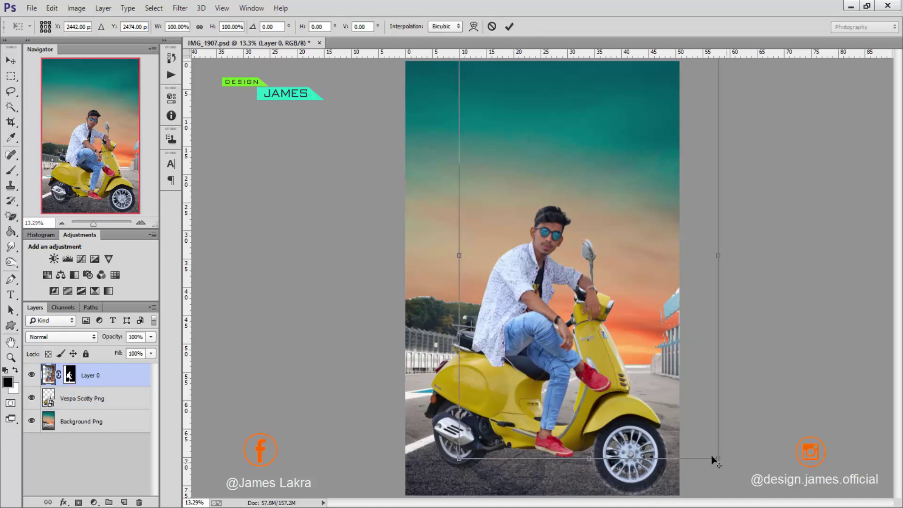
left_click_drag(713, 456, 713, 456)
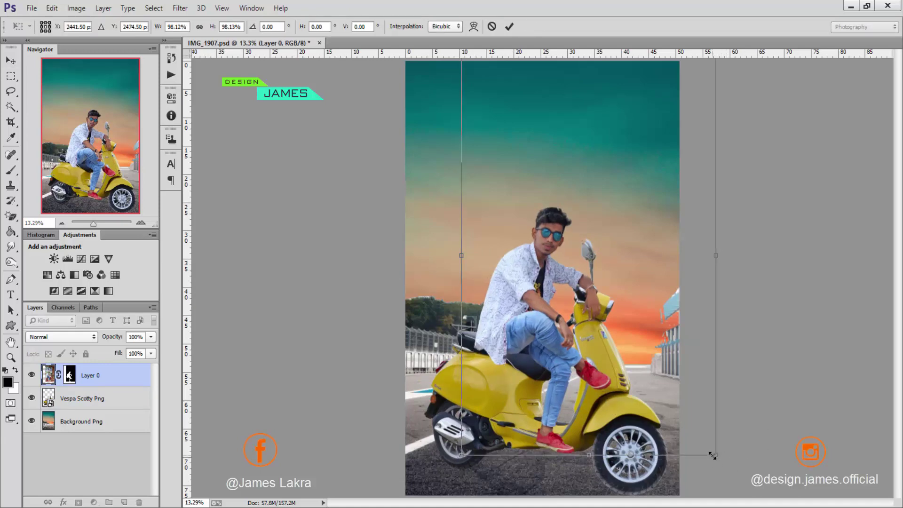
left_click_drag(777, 453, 774, 456)
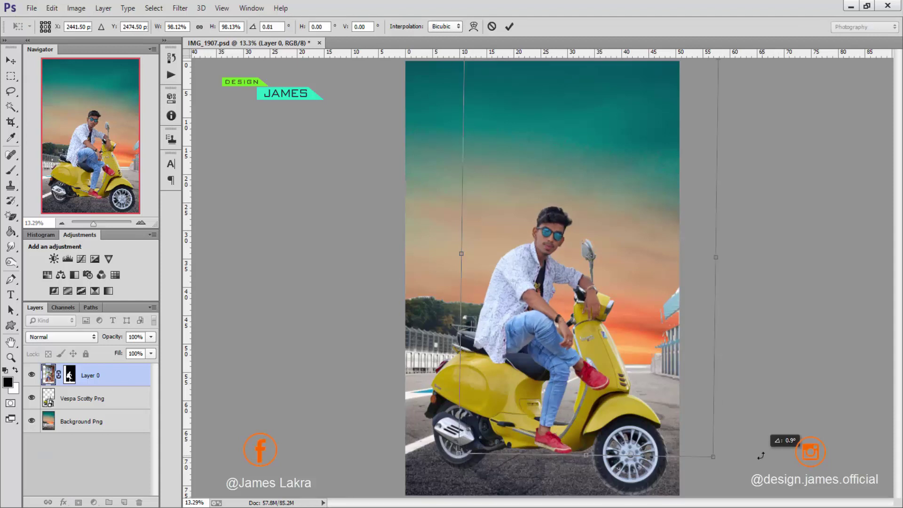
left_click_drag(598, 383, 600, 379)
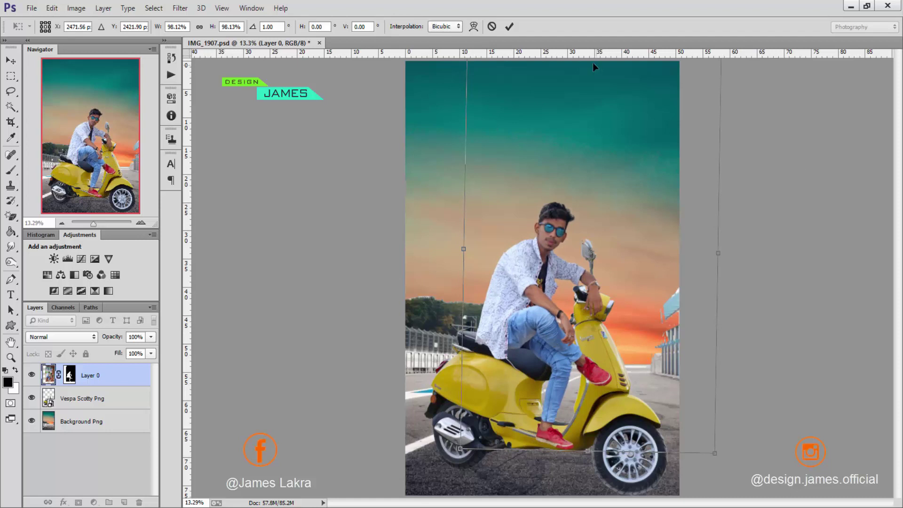
left_click(512, 27)
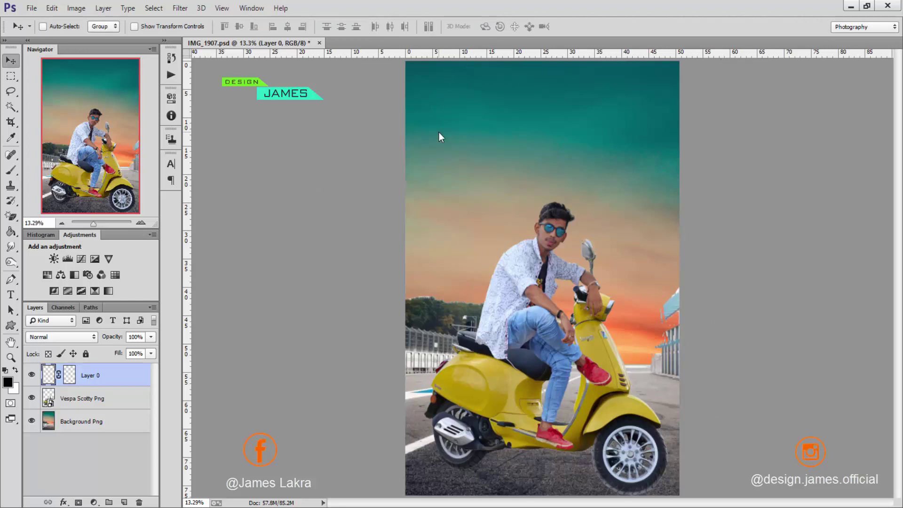
Apply the layer mask on the man's layer, Layer 0.
right_click(72, 377)
left_click(113, 414)
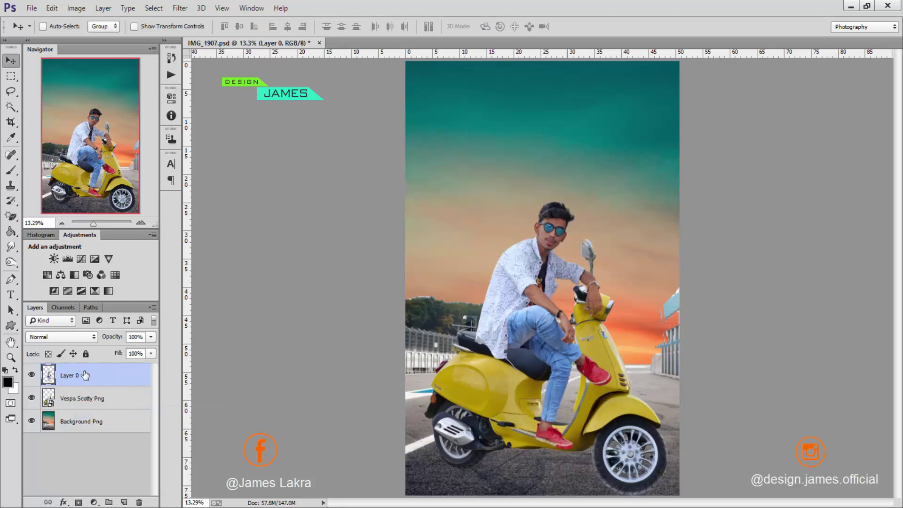
scroll(568, 278, "up", 5)
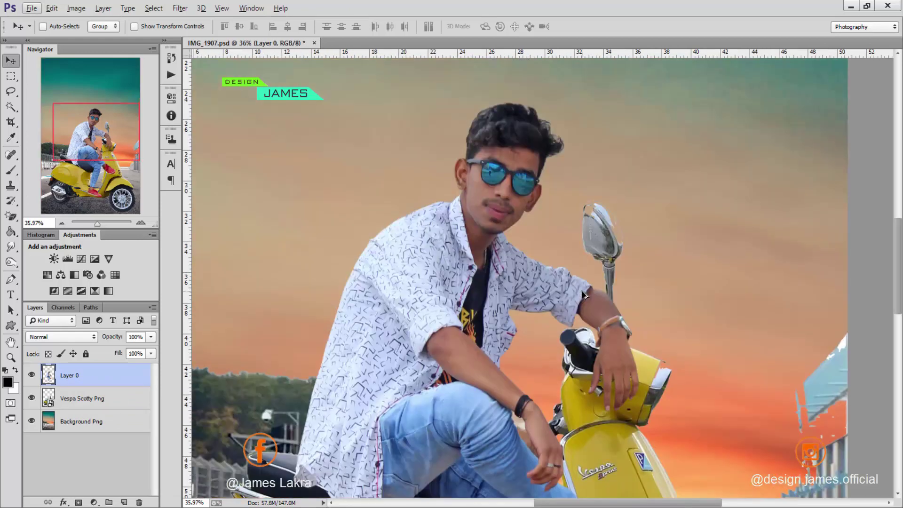
scroll(625, 256, "down", 5)
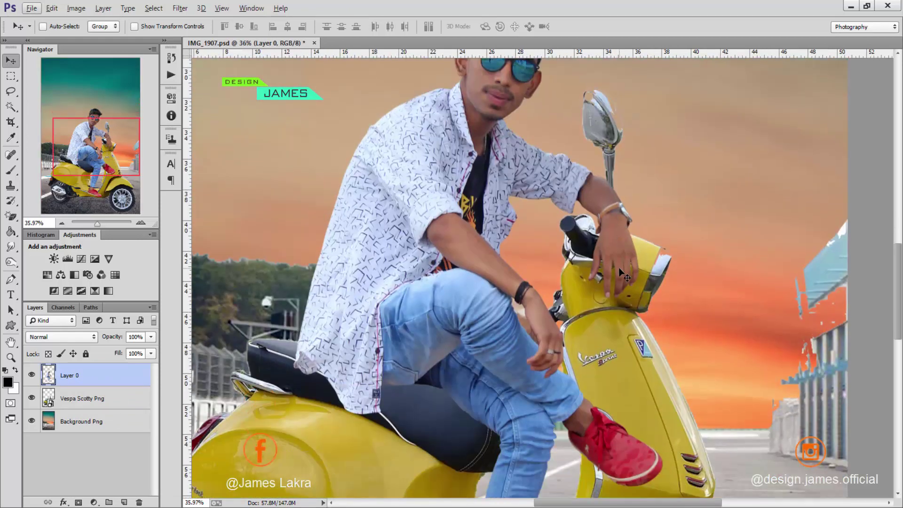
Rasterize the Vespa Scotty Png smart object layer.
scroll(624, 275, "up", 9)
left_click(86, 398)
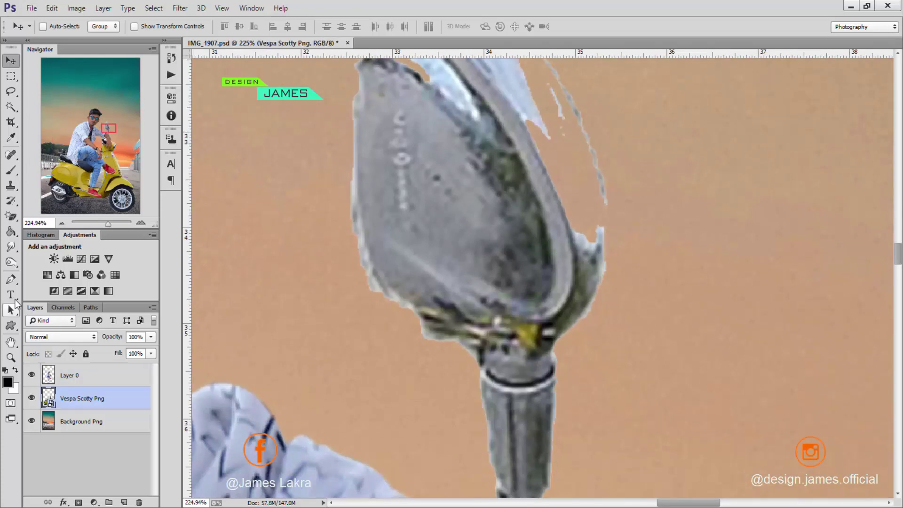
right_click(87, 398)
left_click(134, 161)
Draw a closed Pen path following the outline of the scooter's mirror and stem, looping outward around the surrounding fringe.
left_click(11, 280)
left_click(479, 365)
left_click(455, 332)
left_click_drag(377, 274, 364, 242)
left_click_drag(363, 202, 401, 356)
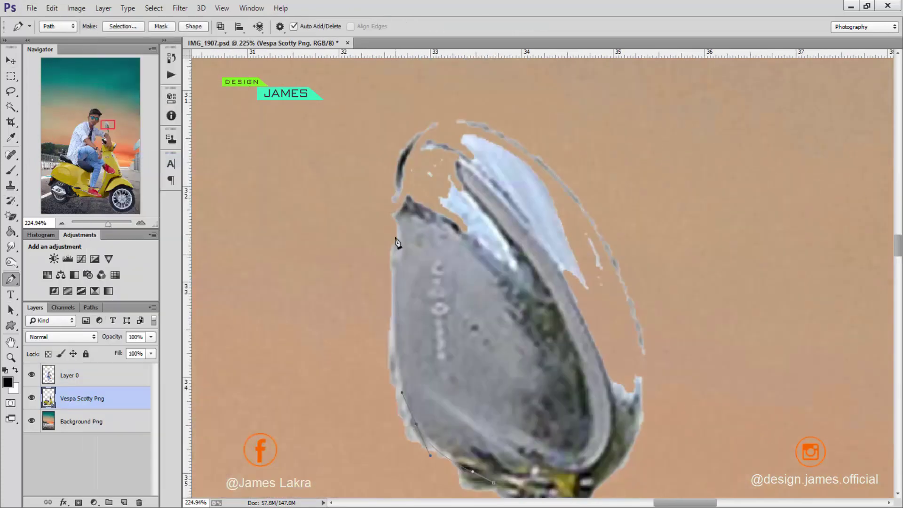
left_click_drag(396, 259, 396, 227)
scroll(454, 218, "down", 1)
left_click_drag(450, 89, 508, 94)
left_click_drag(656, 379, 649, 304)
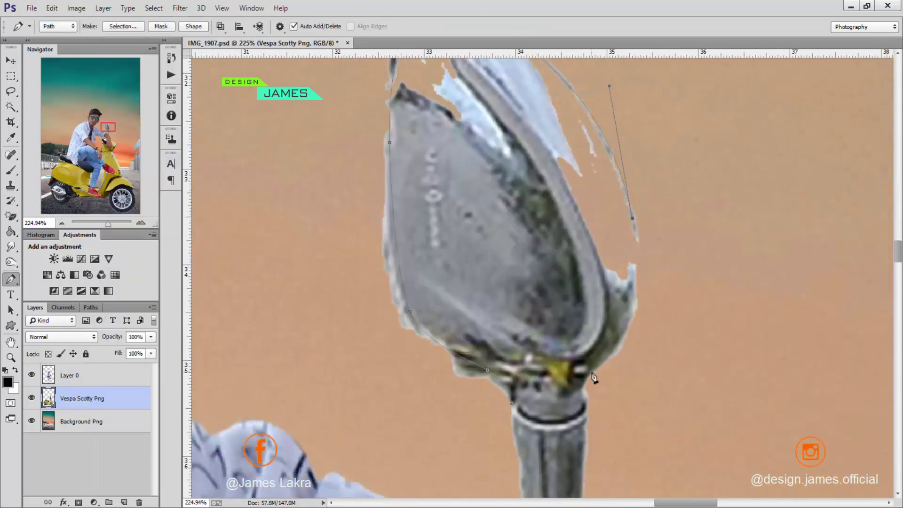
left_click_drag(589, 424, 585, 265)
left_click_drag(580, 295, 580, 318)
left_click_drag(590, 381, 594, 316)
left_click_drag(639, 337, 693, 252)
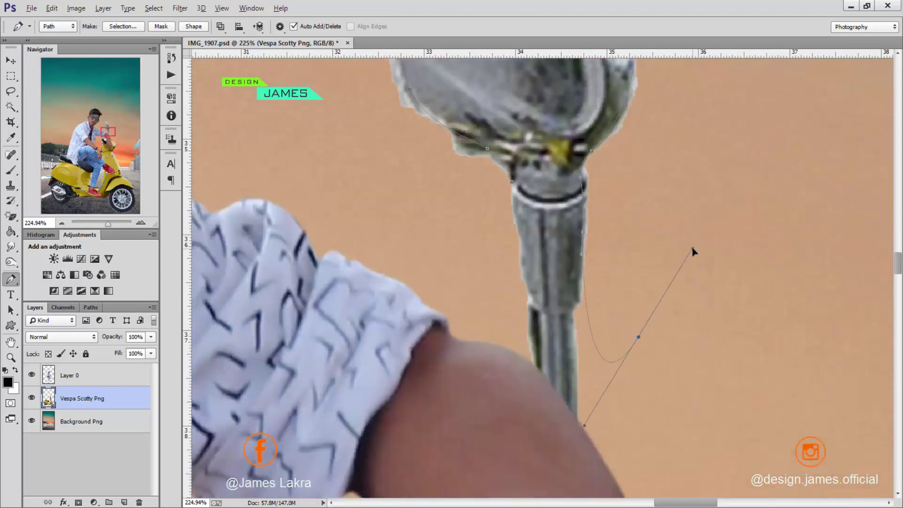
scroll(693, 251, "down", 5)
left_click_drag(706, 343, 512, 376)
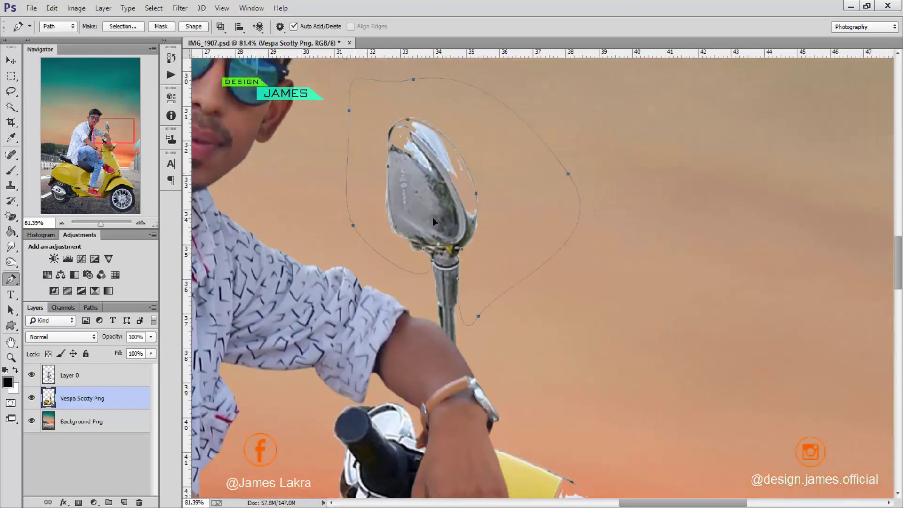
Convert the mirror path into a selection, delete the ragged edge pixels inside it and deselect.
right_click(492, 160)
left_click(536, 215)
key("Return")
key("Delete")
key("ctrl+d")
Outline the mirror's damaged upper and outer part with a Pen path and convert it into a selection.
scroll(535, 216, "up", 3)
left_click(470, 324)
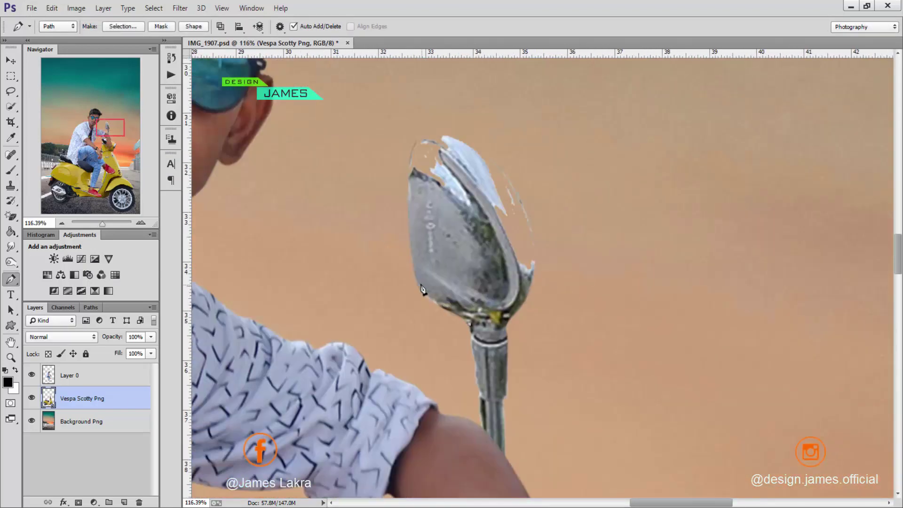
left_click_drag(411, 252, 403, 202)
scroll(446, 281, "up", 2)
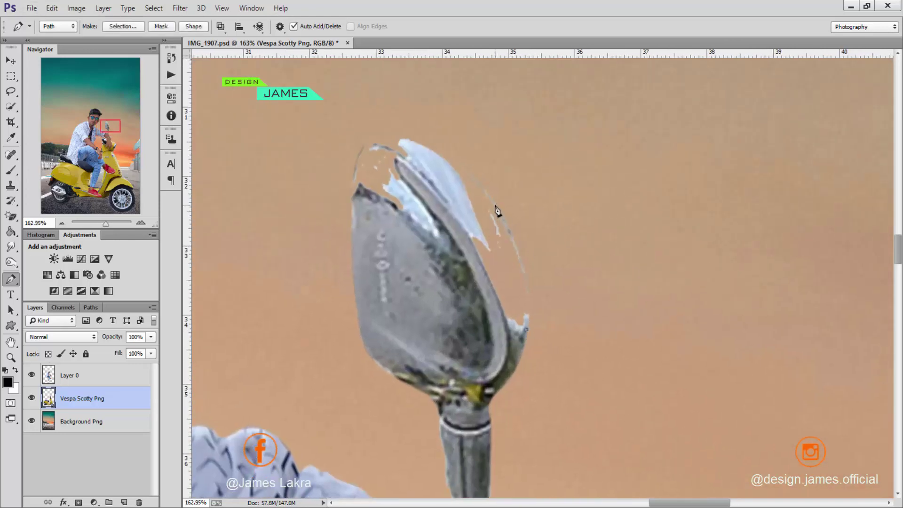
left_click(527, 330)
right_click(308, 222)
left_click(407, 274)
key("Return")
Fill the mirror's missing parts using a 70 px brush with a light blue sampled from the mirror, and deselect.
key("b")
left_click(462, 183, "alt")
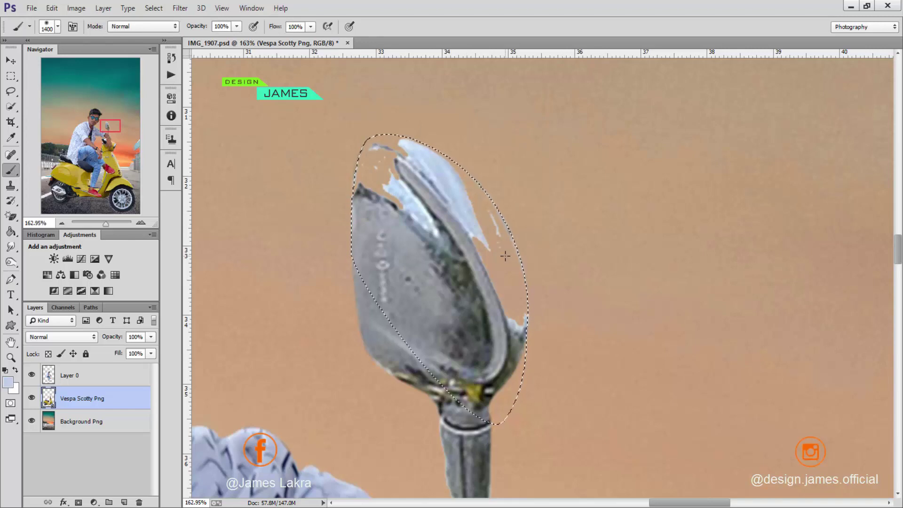
key("bracketleft")
key("bracketleft")
key("bracketleft")
key("bracketleft")
key("bracketleft")
key("bracketleft")
key("bracketleft")
key("bracketleft")
key("bracketleft")
key("bracketleft")
key("bracketleft")
key("bracketleft")
key("bracketleft")
key("bracketleft")
key("bracketleft")
key("bracketleft")
key("bracketleft")
key("bracketleft")
key("bracketleft")
key("bracketleft")
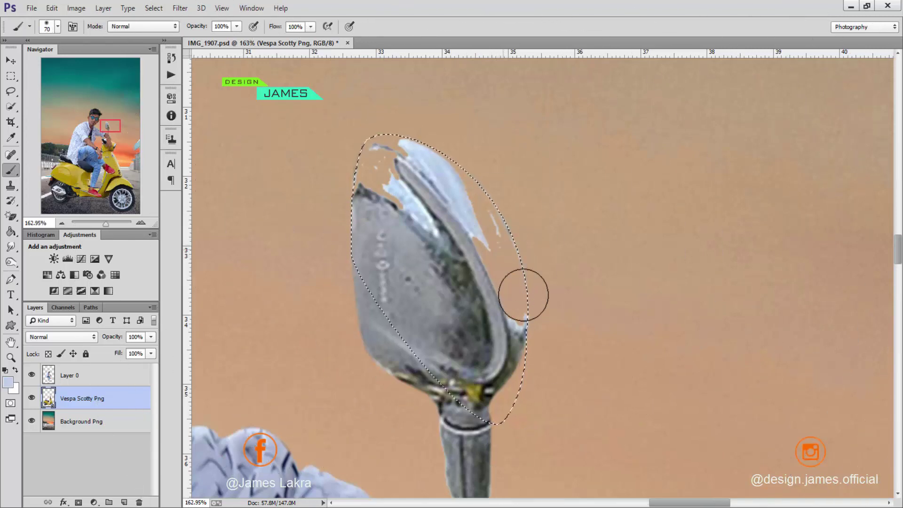
mouse_move(523, 295)
left_mouse_down()
mouse_move(422, 129)
mouse_move(360, 165)
mouse_move(403, 187)
mouse_move(523, 303)
left_mouse_up()
key("ctrl+d")
Reselect the mirror area and prepare a 30 px brush in Multiply mode with a grey sampled from the mirror.
key("bracketleft")
key("bracketleft")
key("bracketleft")
key("bracketleft")
scroll(554, 273, "down", 8)
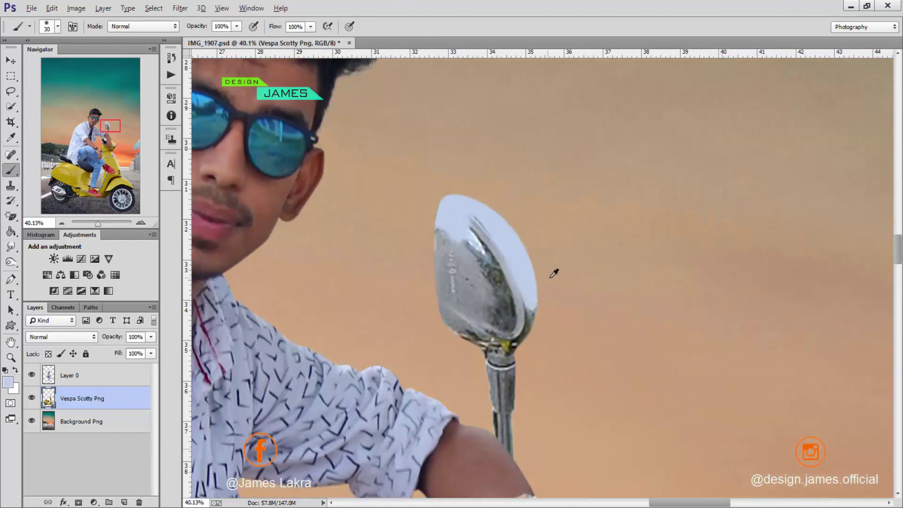
scroll(554, 274, "up", 8)
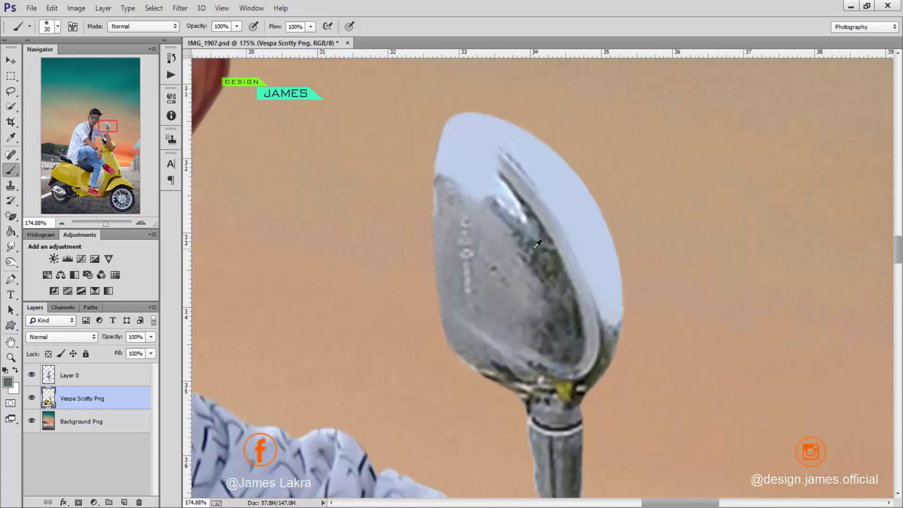
left_click(141, 27)
left_click(125, 167)
key("ctrl+shift+d")
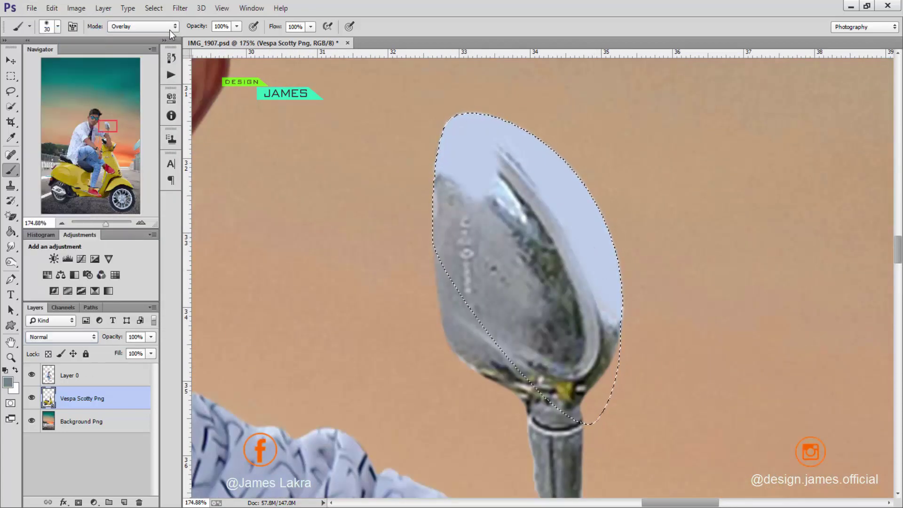
left_click(141, 27)
left_click(125, 100)
Try a grey Multiply brush stroke along the mirror's outer edge and undo it.
mouse_move(504, 127)
left_mouse_down()
mouse_move(560, 191)
mouse_move(538, 141)
mouse_move(502, 280)
mouse_move(619, 308)
left_mouse_up()
scroll(623, 305, "down", 5)
scroll(626, 303, "down", 1)
key("ctrl+z")
Set the mirror shading brush to 125 px with 75% opacity and 27% flow.
scroll(611, 212, "up", 3)
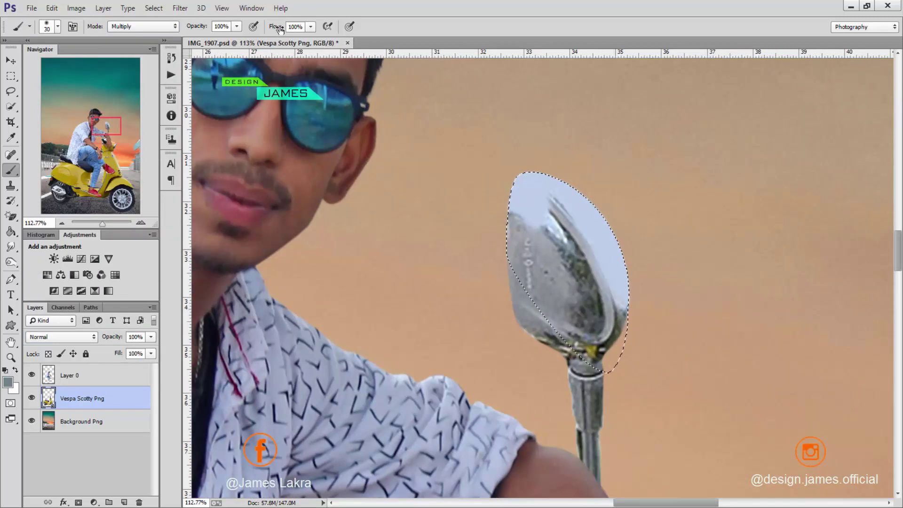
key("bracketright")
key("bracketright")
key("7")
key("5")
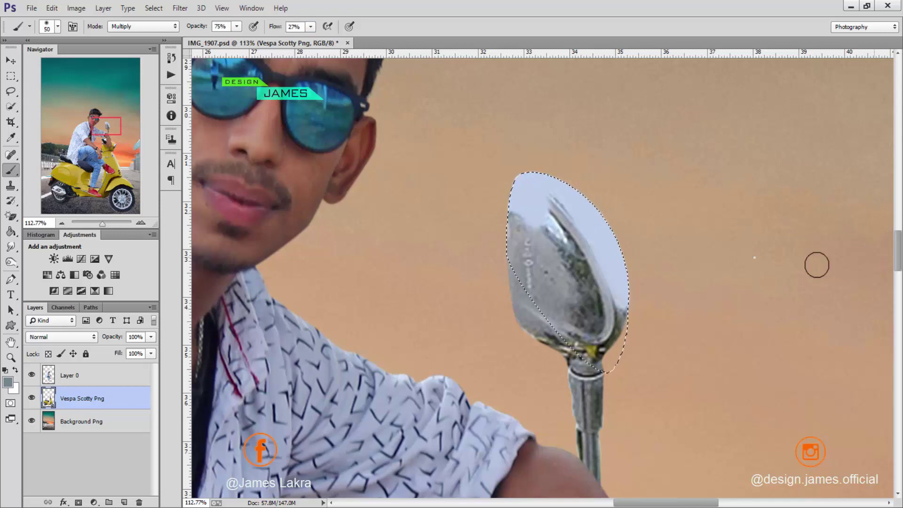
right_click(817, 264)
key("Escape")
key("bracketright")
key("bracketright")
key("bracketright")
key("bracketright")
key("bracketright")
key("bracketright")
scroll(710, 247, "down", 8)
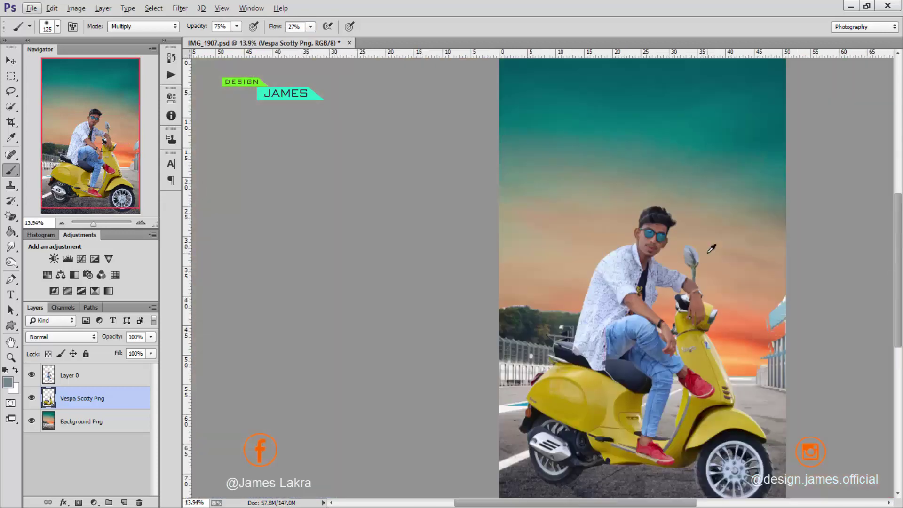
Draw a Pen path along the top edge of the scooter's headlight housing, from the hand to the front corner.
left_click(11, 279)
scroll(715, 314, "up", 2)
scroll(722, 379, "up", 7)
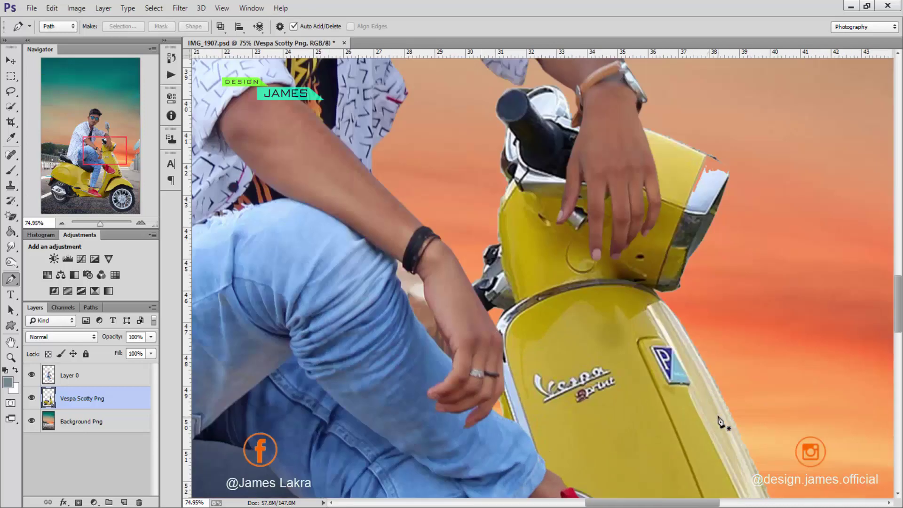
left_click_drag(752, 471, 523, 493)
scroll(511, 200, "up", 5)
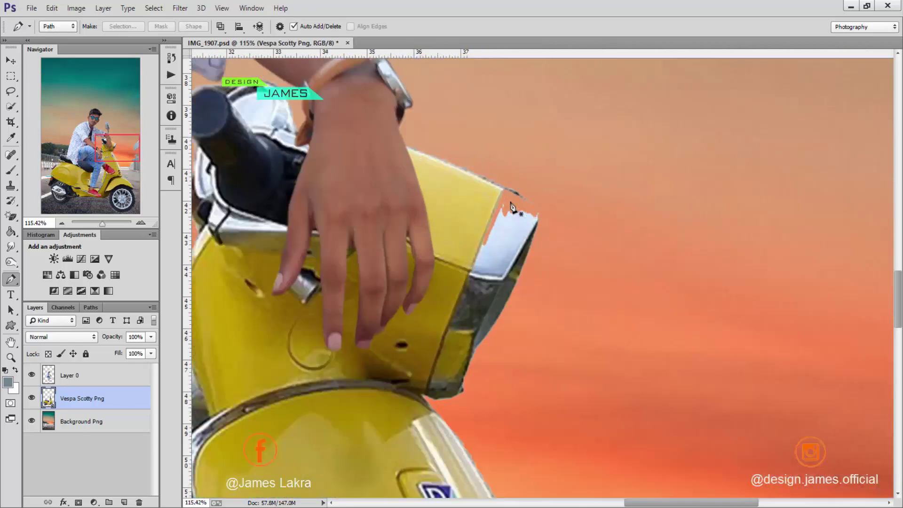
left_click(344, 118)
left_click_drag(504, 188, 520, 198)
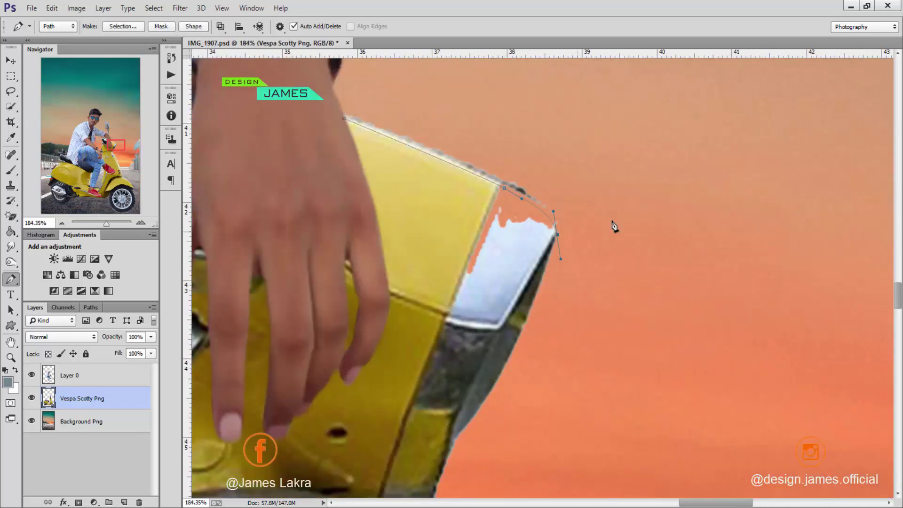
Convert the headlight path into a selection with a 1-pixel feather, delete the dark fringe inside it and deselect.
right_click(444, 123)
left_click(491, 176)
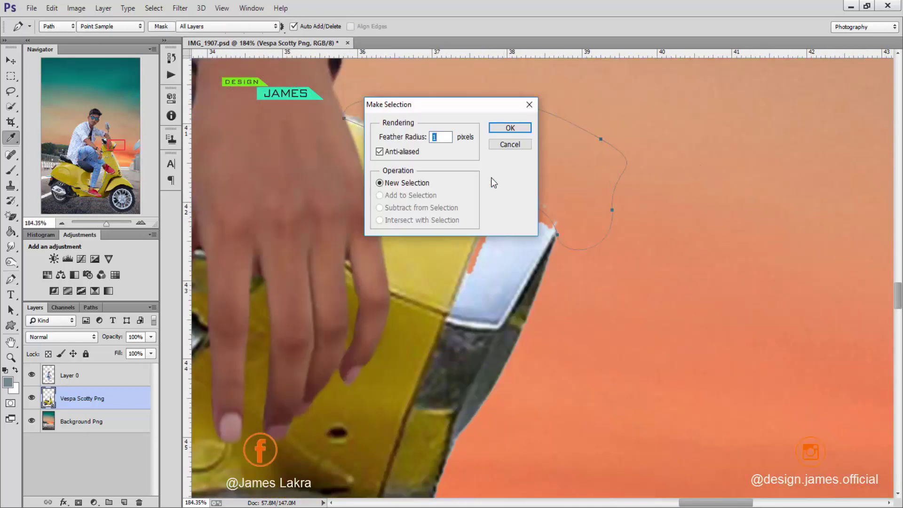
key("Return")
key("Delete")
key("ctrl+d")
Outline the headlight's pale glass, including its missing corner, with a Pen path and convert it into a selection.
left_click(459, 280)
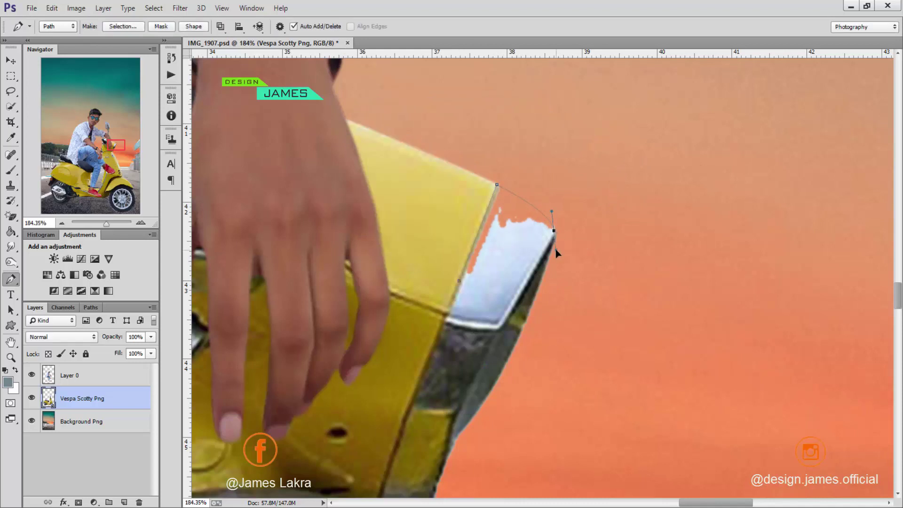
left_click(460, 281)
right_click(497, 263)
left_click(532, 275)
key("Return")
Rebuild the missing part of the headlight glass with a 20 px Clone Stamp sampled from the glass, and deselect.
key("s")
left_click(481, 269, "alt")
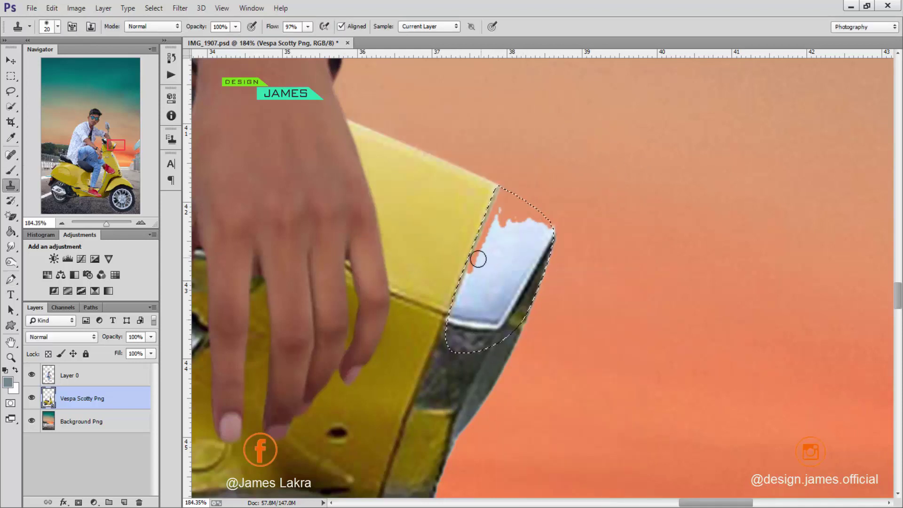
left_click_drag(472, 271, 503, 186)
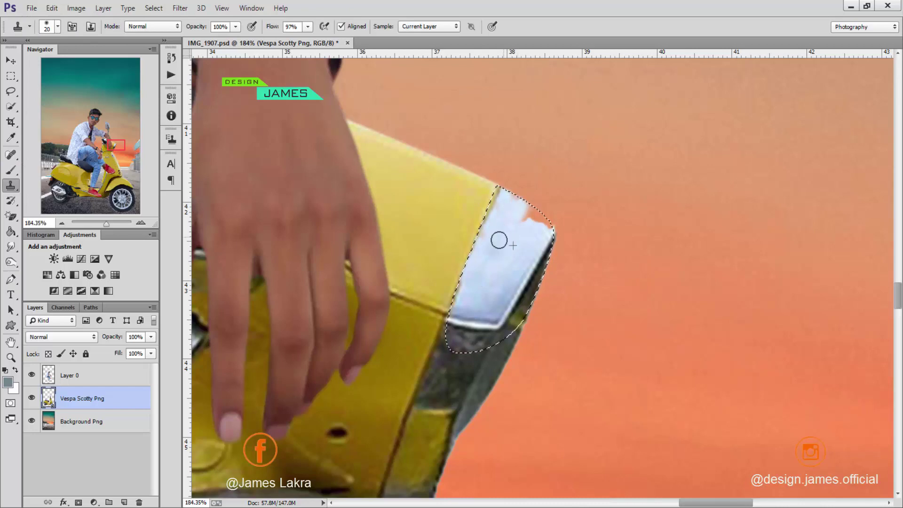
mouse_move(500, 241)
left_mouse_down()
mouse_move(533, 210)
mouse_move(551, 221)
mouse_move(484, 232)
left_mouse_up()
key("ctrl+d")
scroll(543, 220, "down", 3)
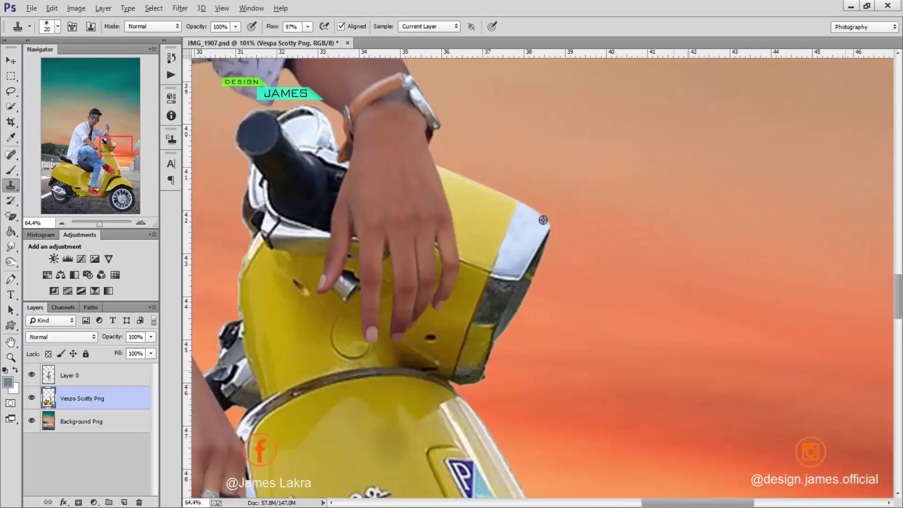
Select a rectangular area around the man's lower leg and foot on Layer 0.
scroll(544, 220, "down", 5)
left_click(11, 76)
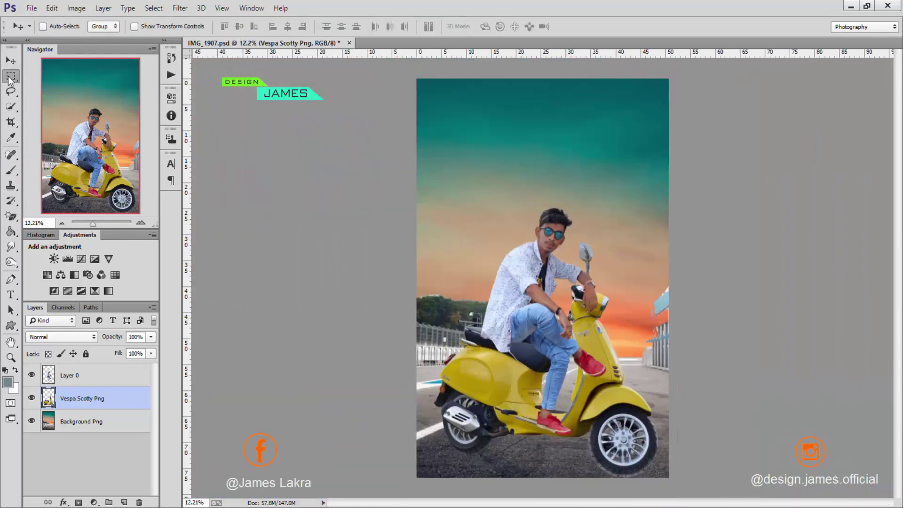
left_click(71, 375)
left_click_drag(516, 383, 582, 448)
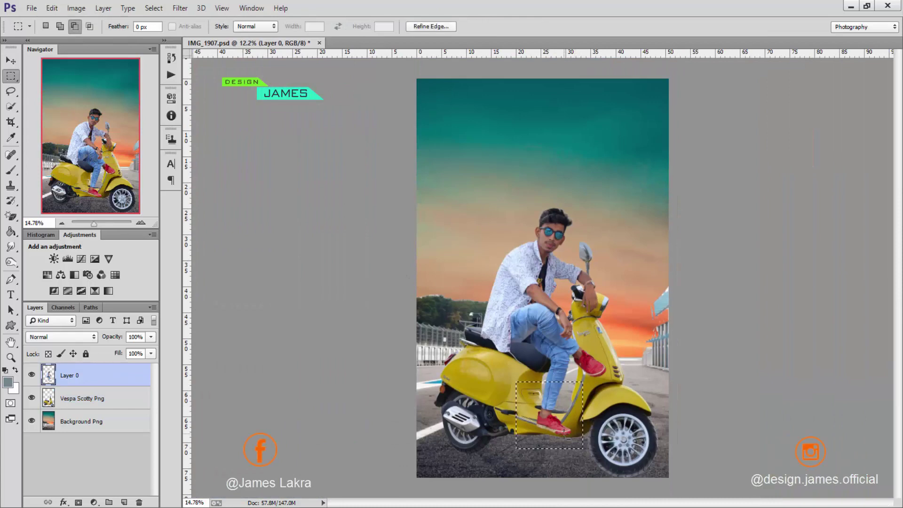
scroll(570, 414, "up", 4)
left_click_drag(530, 468, 542, 352)
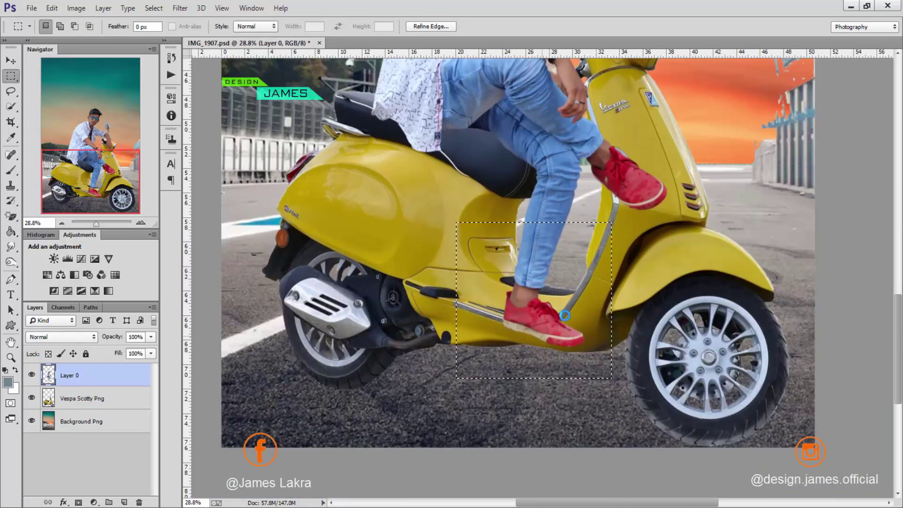
Warp the selected lower leg and shoe up and back so the foot rests on the scooter's footboard, and apply it.
key("ctrl+t")
right_click(549, 278)
left_click(573, 363)
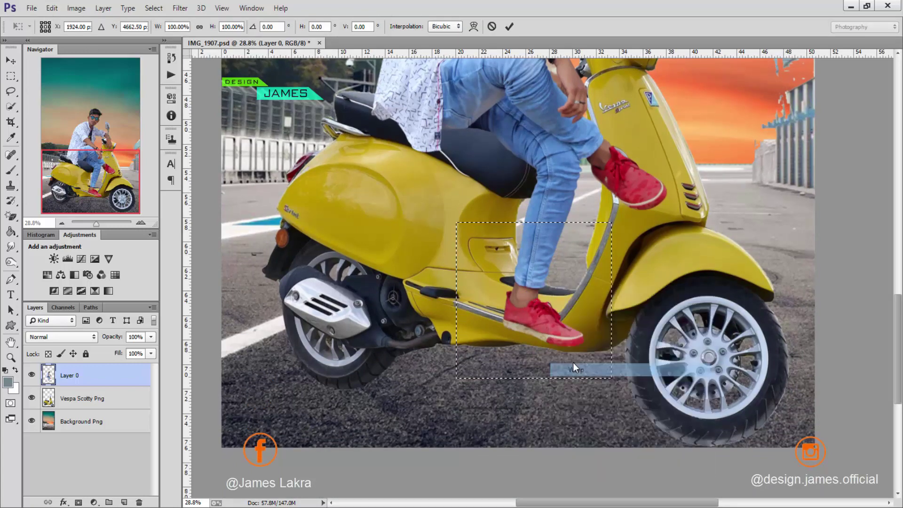
left_click_drag(560, 351, 499, 320)
left_click_drag(612, 378, 596, 349)
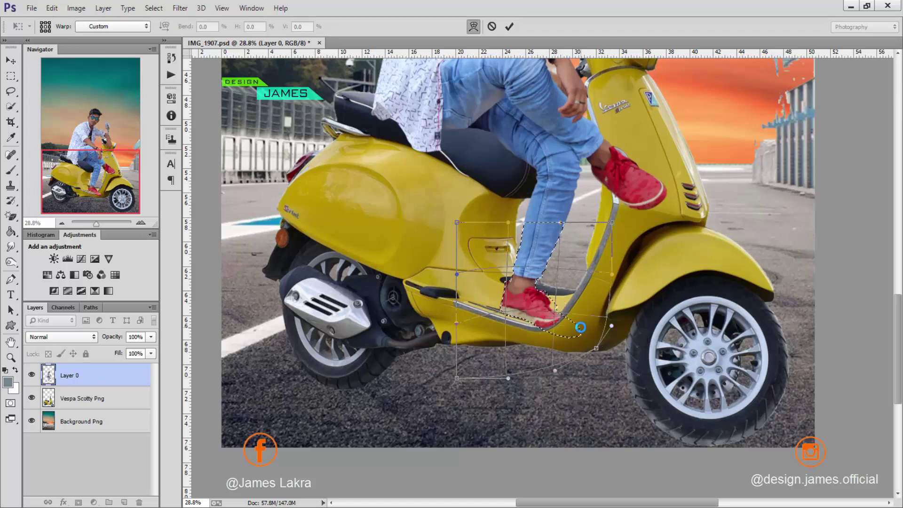
left_click_drag(530, 347, 515, 323)
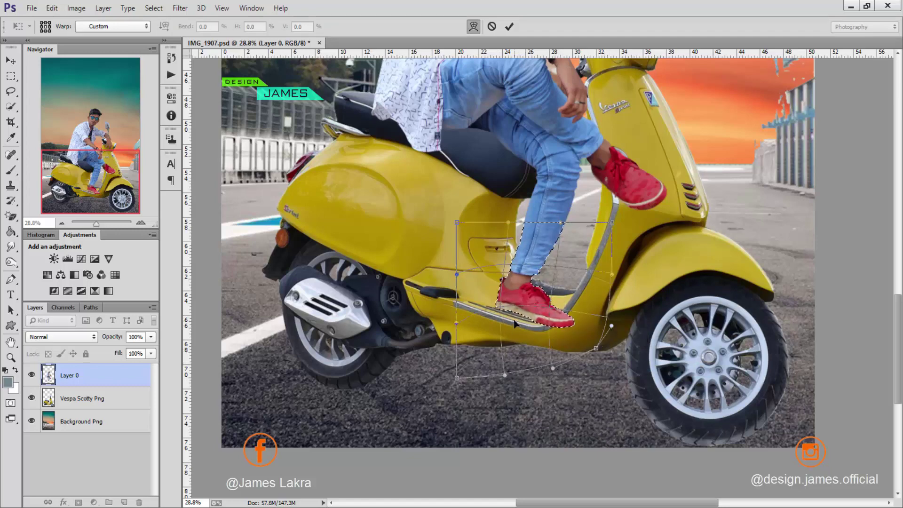
left_click_drag(503, 380, 498, 386)
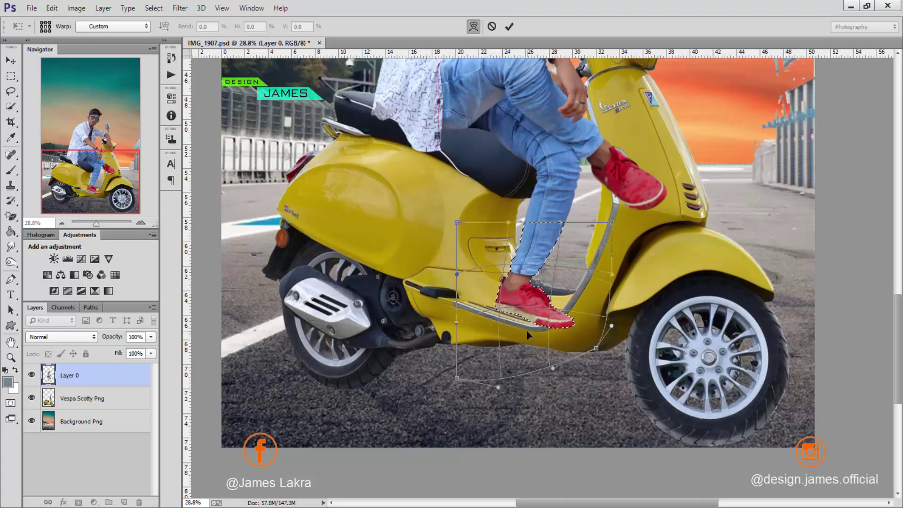
left_click(508, 29)
key("ctrl+0")
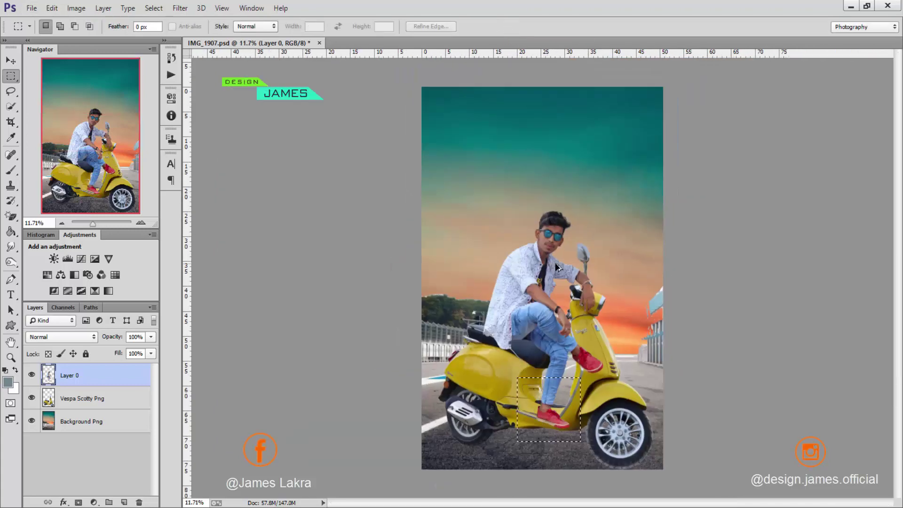
scroll(542, 431, "up", 5)
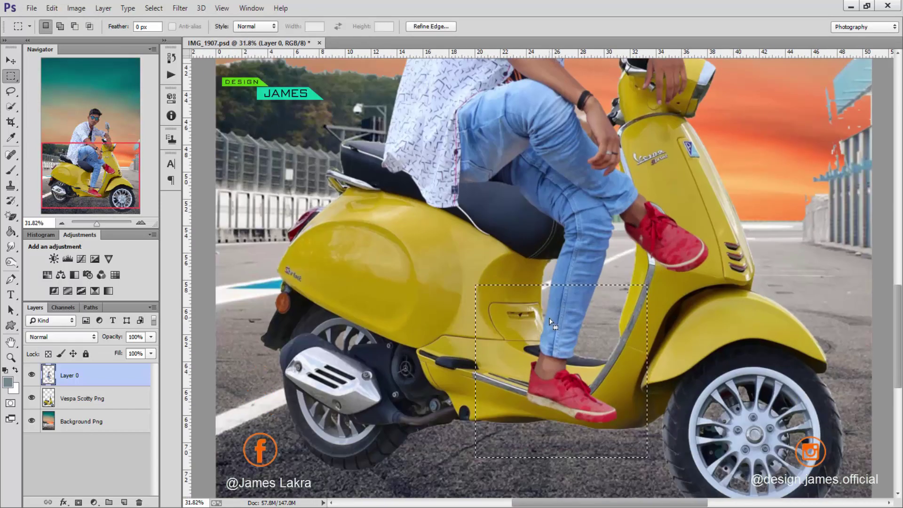
Put the selected lower leg and shoe on a separate layer, move it up onto the footboard and try a slight transform.
key("ctrl+j")
left_click_drag(550, 324, 575, 324)
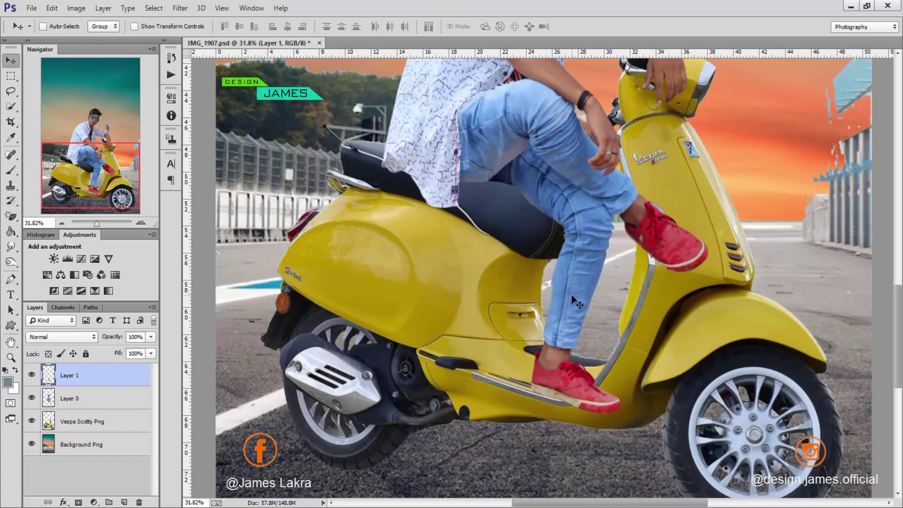
key("ctrl+t")
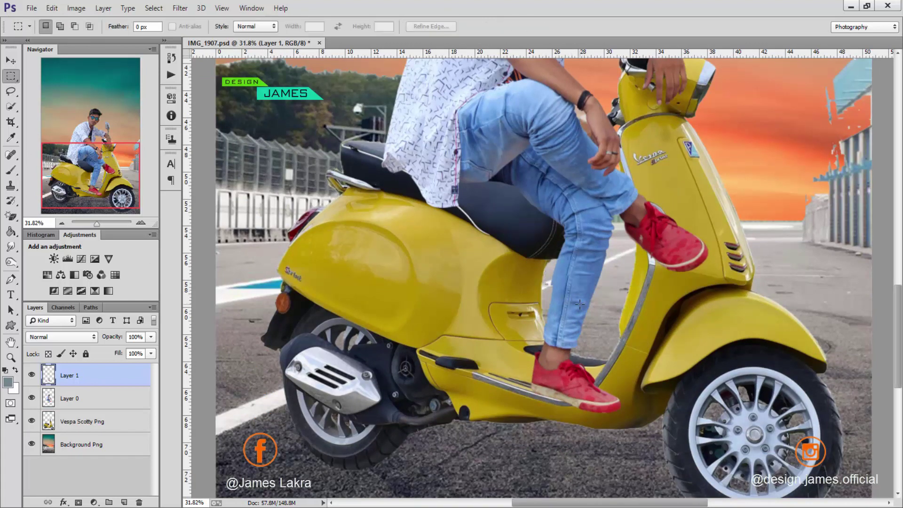
left_click_drag(549, 279, 548, 279)
key("Return")
scroll(555, 292, "up", 3)
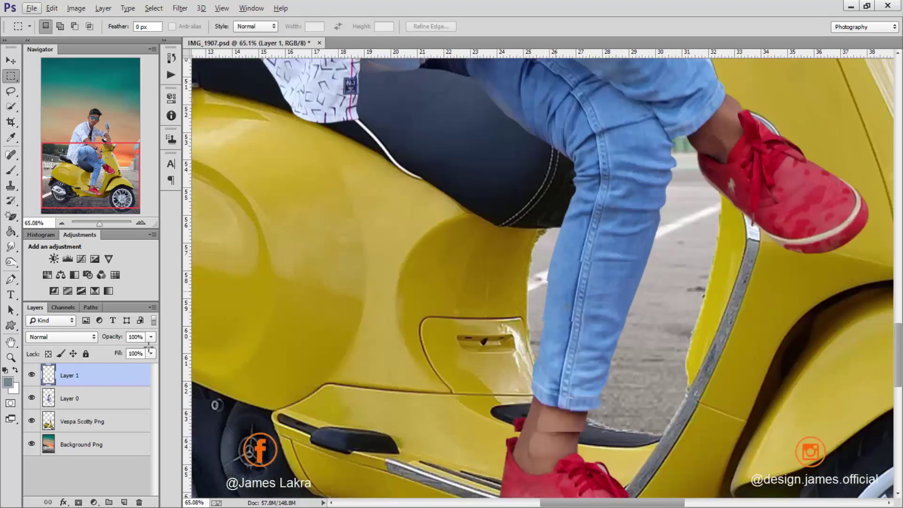
Undo the last leg transform, then shift and slightly rotate the separate lower leg so it lines up with the jeans above.
key("ctrl+alt+z")
key("ctrl+alt+z")
key("v")
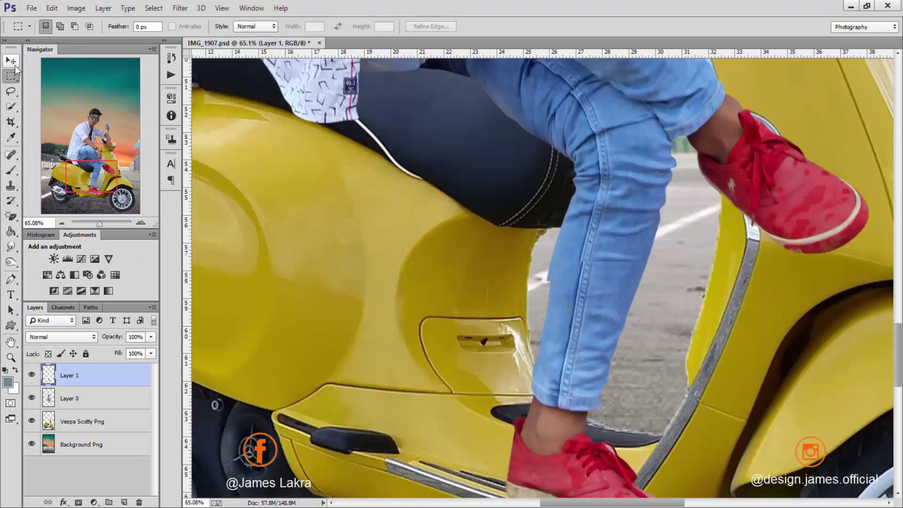
left_click_drag(590, 313, 586, 313)
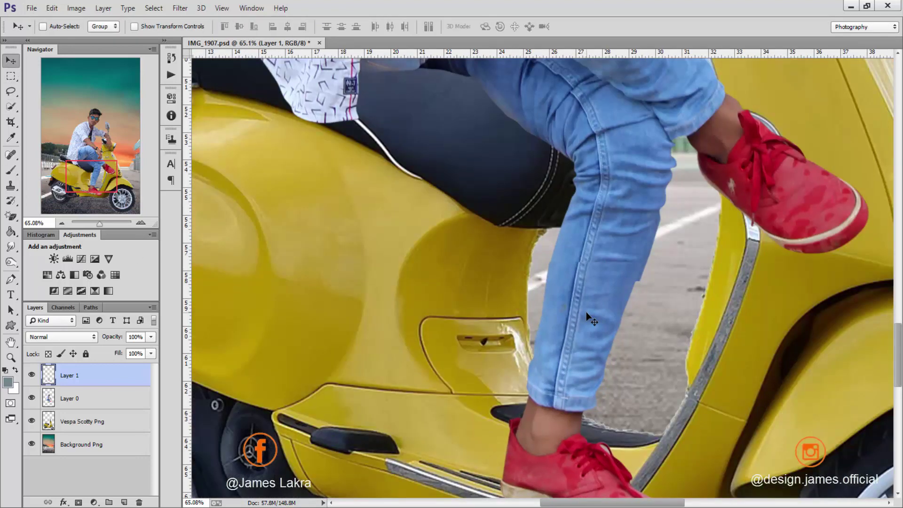
key("ctrl+t")
left_click_drag(679, 248, 675, 251)
key("Return")
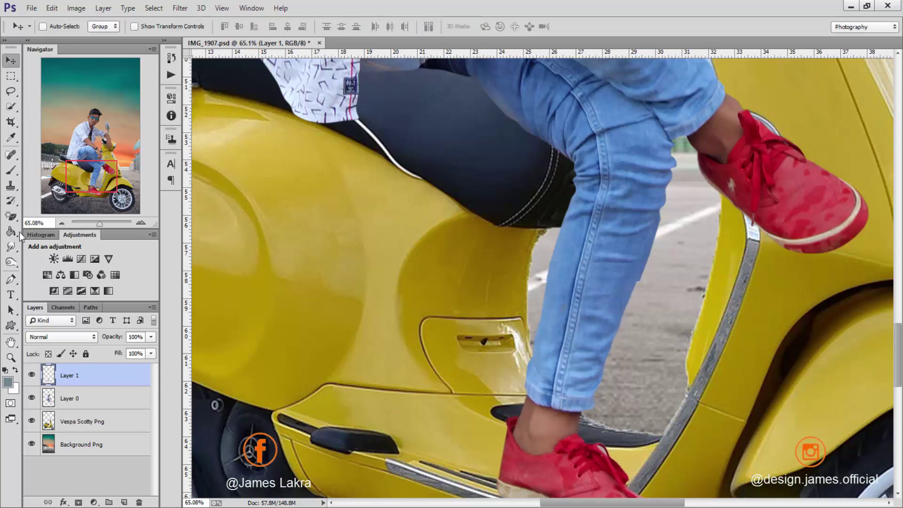
Erase the protruding jeans remnant beside the lower-leg seam on Layer 0 with a 70 px Eraser.
left_click(10, 216)
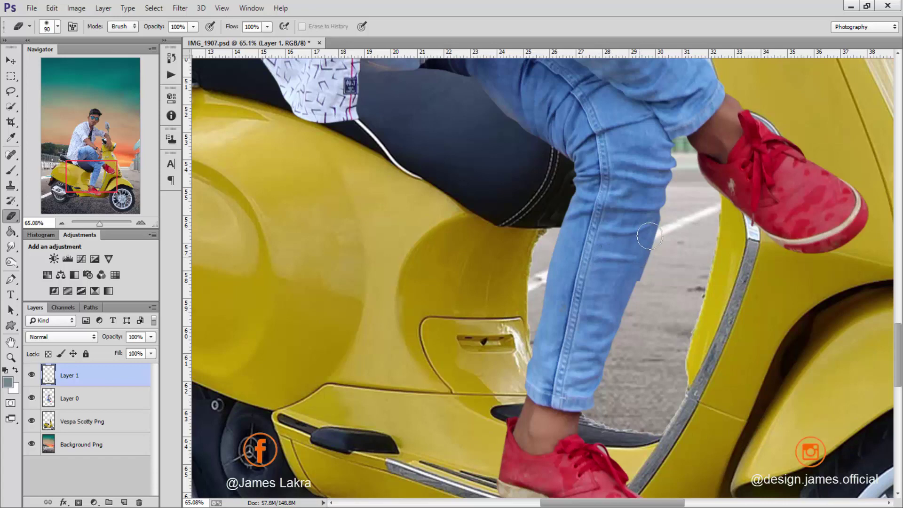
left_click(59, 397)
right_click(628, 261)
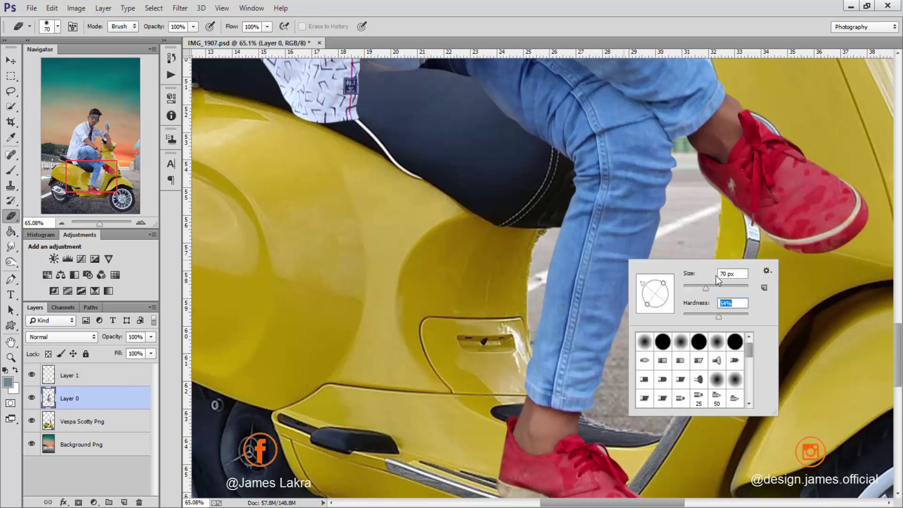
left_click(702, 244)
right_click(667, 277)
left_click(652, 289)
left_click_drag(659, 266, 645, 294)
Merge the lower-leg layer with Layer 0 and add an empty layer directly below the merged man.
scroll(645, 294, "down", 1)
scroll(642, 306, "down", 5)
left_click(103, 375, "shift")
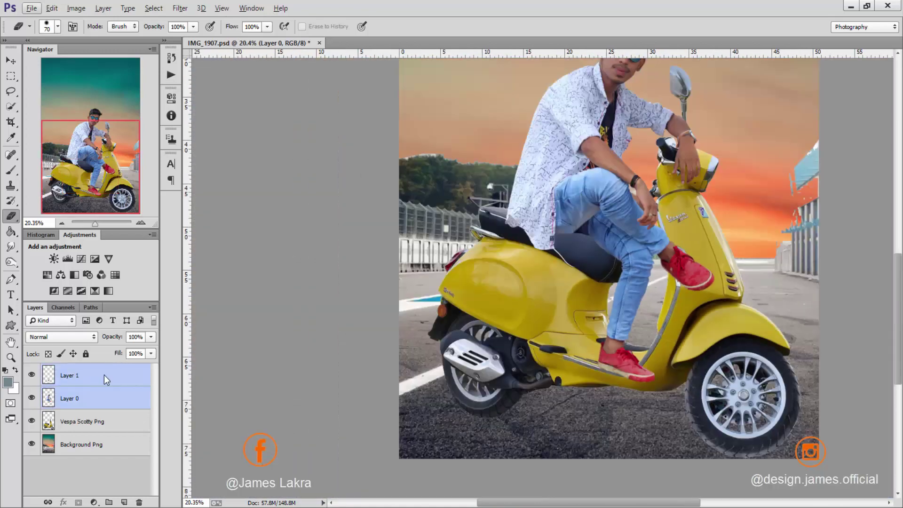
key("ctrl+e")
key("ctrl+shift+alt+n")
left_click_drag(79, 376, 79, 409)
Paint a shadow on the scooter seat under the thighs with a 300 px black Multiply brush at 75% opacity and 27% flow.
left_click(31, 375)
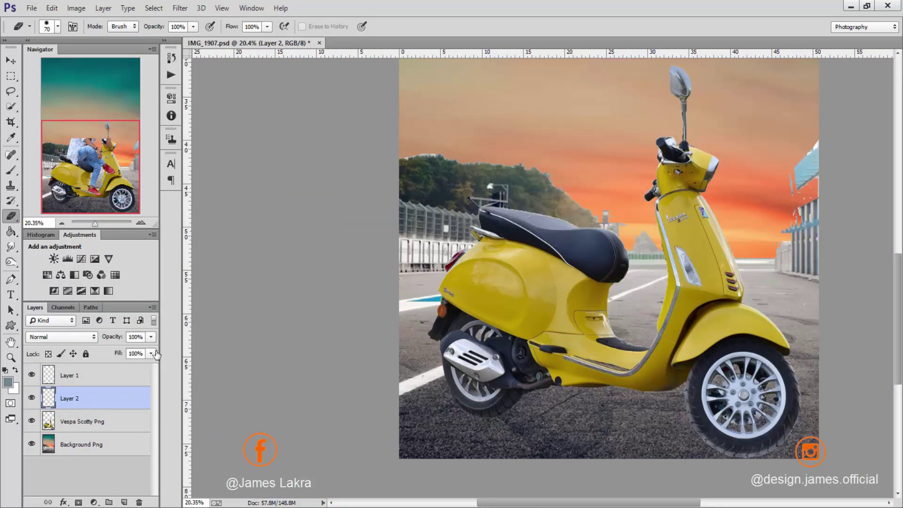
key("ctrl+z")
key("b")
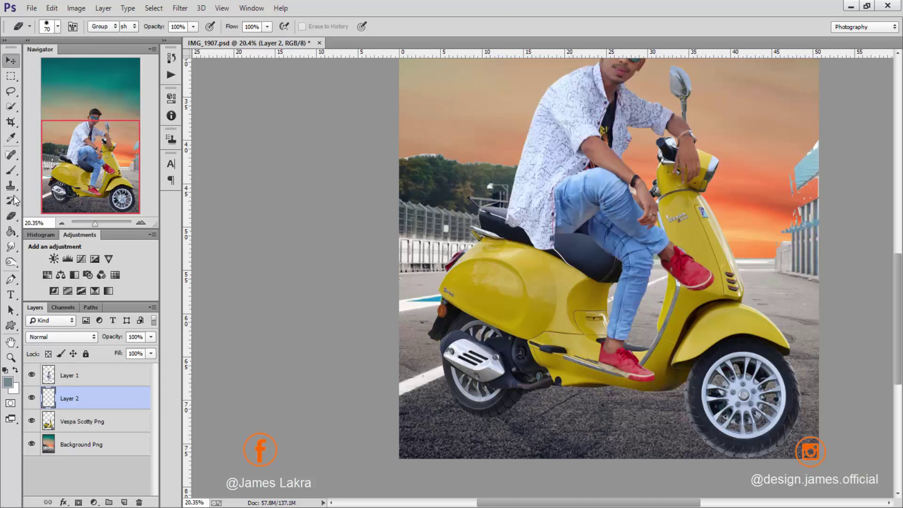
mouse_move(576, 236)
left_mouse_down()
mouse_move(579, 268)
mouse_move(595, 250)
mouse_move(614, 275)
left_mouse_up()
mouse_move(566, 261)
left_mouse_down()
mouse_move(578, 237)
mouse_move(592, 270)
mouse_move(606, 268)
mouse_move(587, 239)
left_mouse_up()
key("ctrl+z")
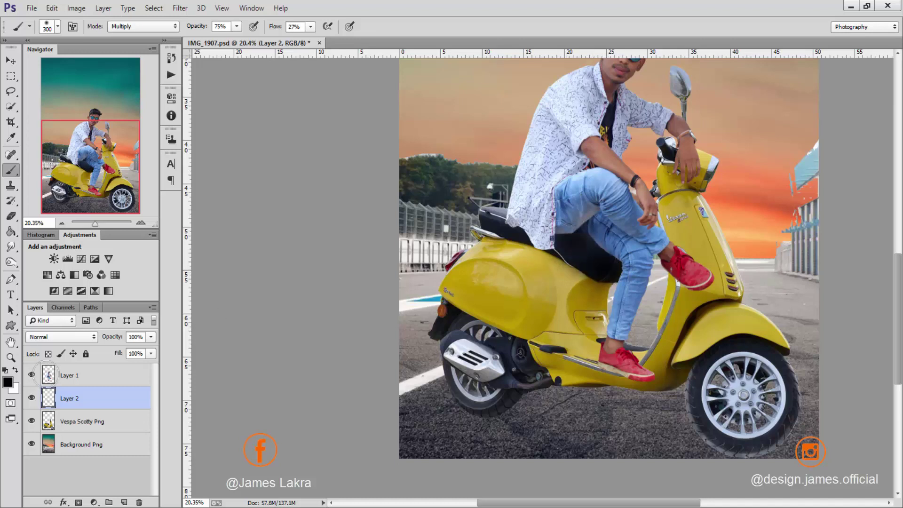
Within the man's outline selection, shade the jeans near the seat in black on a new top layer, and deselect.
key("ctrl+h")
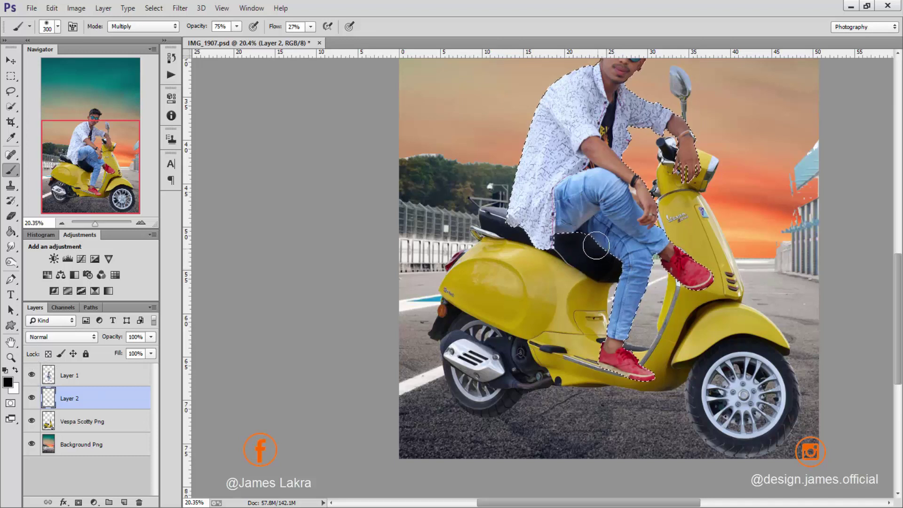
left_click(10, 61)
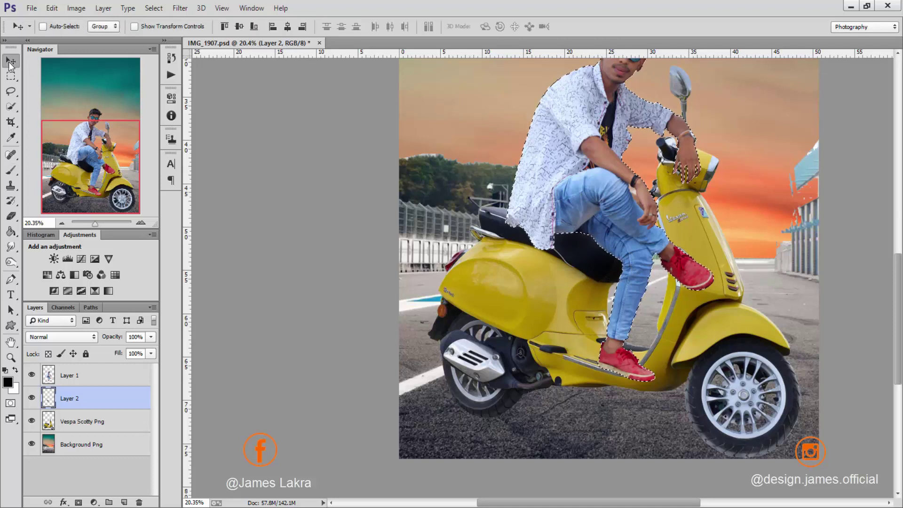
left_click(93, 367)
left_click(124, 502)
left_click(10, 170)
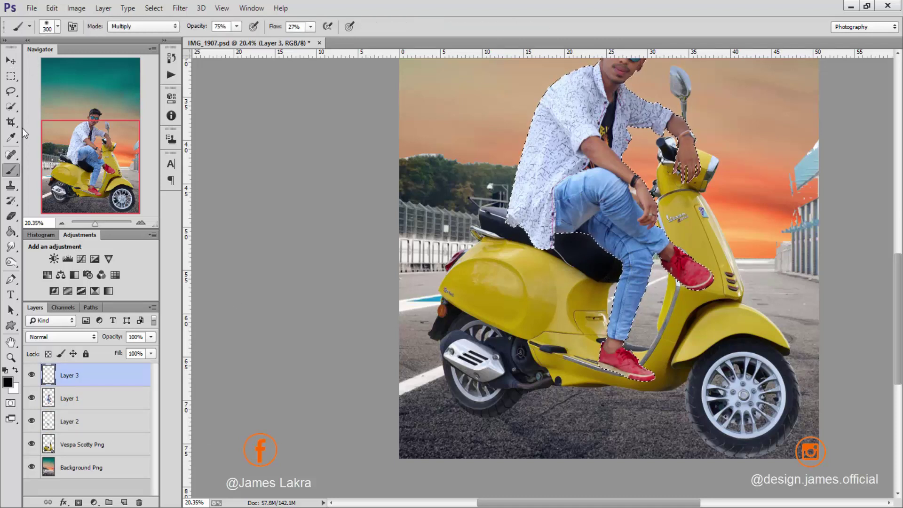
mouse_move(579, 230)
left_mouse_down()
mouse_move(614, 268)
mouse_move(566, 239)
mouse_move(564, 246)
mouse_move(611, 276)
left_mouse_up()
key("ctrl+d")
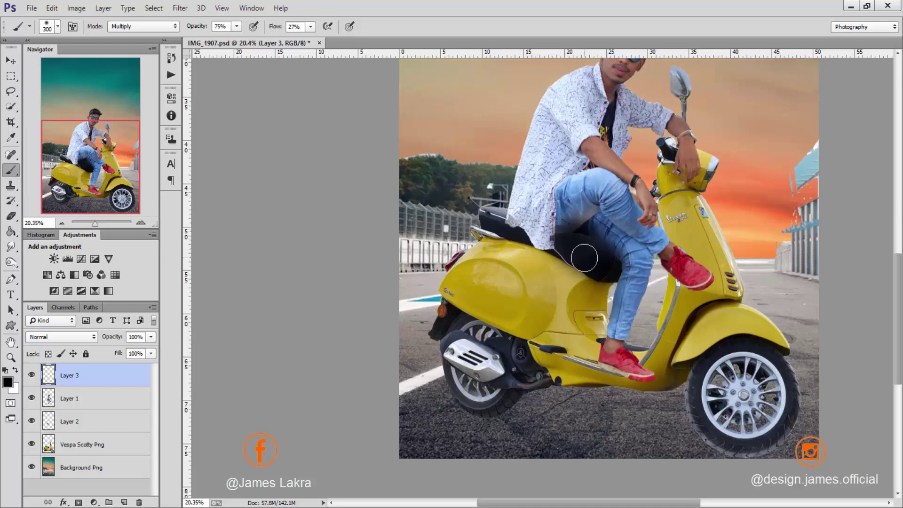
Add a new layer above Layer 2 and paint a contact shadow under the shoe on the footboard with a 60 px brush.
left_click(85, 423)
left_click(124, 502)
scroll(636, 373, "up", 4)
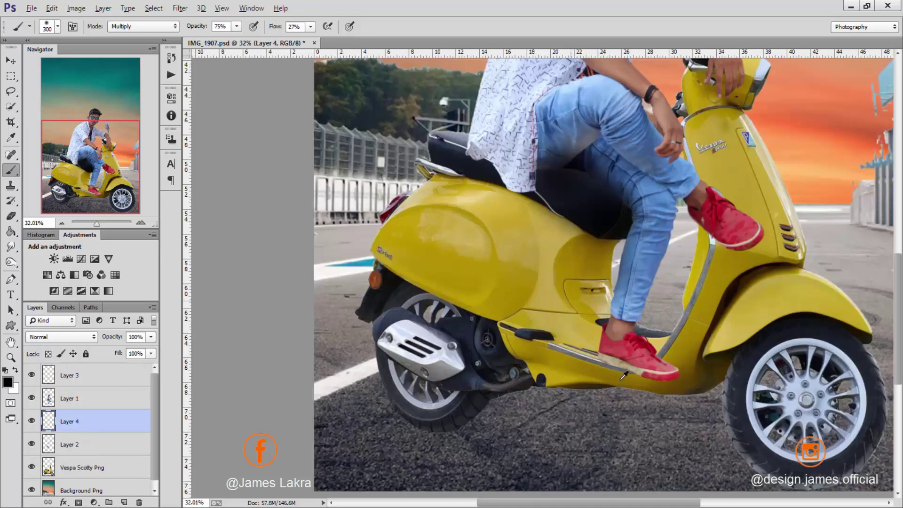
key("bracketleft")
key("bracketleft")
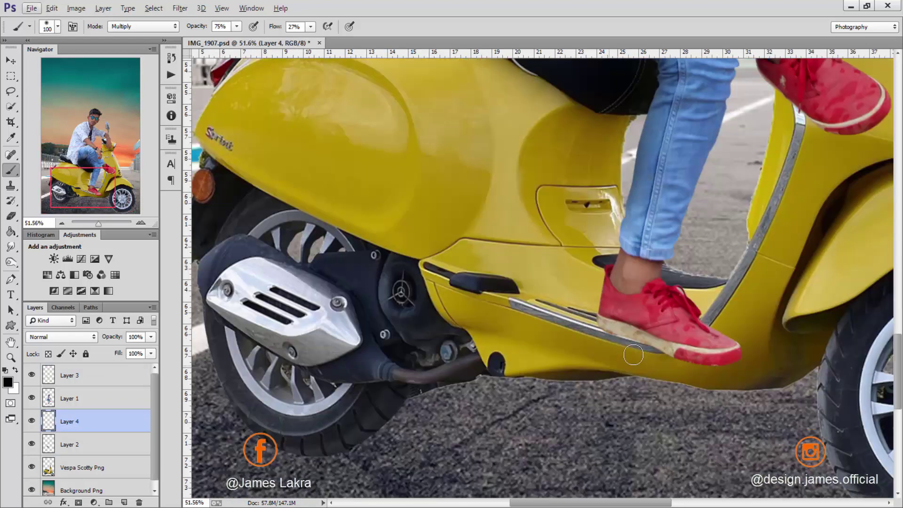
scroll(672, 374, "up", 4)
key("bracketleft")
key("bracketleft")
left_click_drag(603, 329, 659, 348)
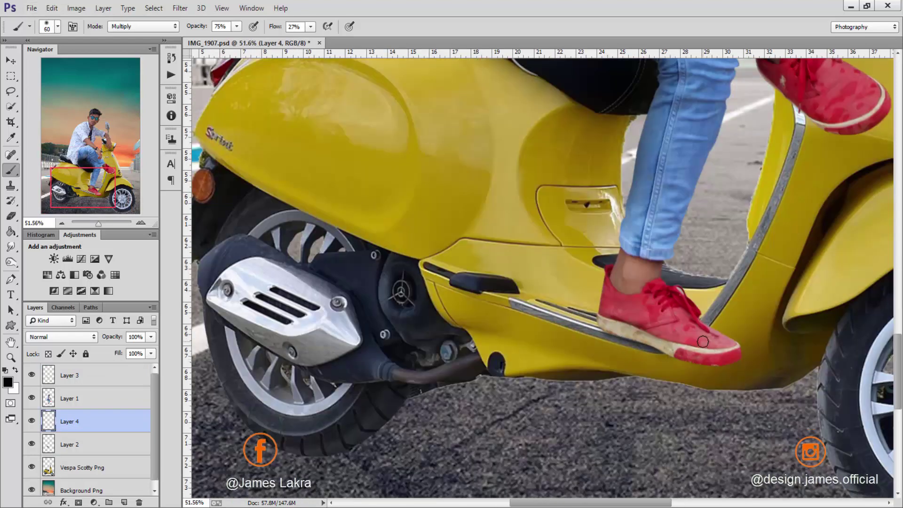
scroll(705, 339, "down", 1)
scroll(632, 319, "up", 1)
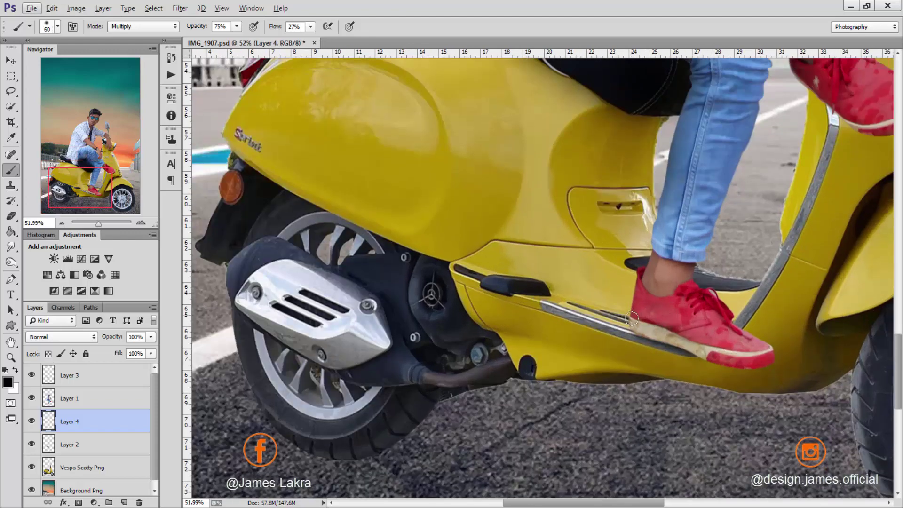
scroll(696, 343, "down", 2)
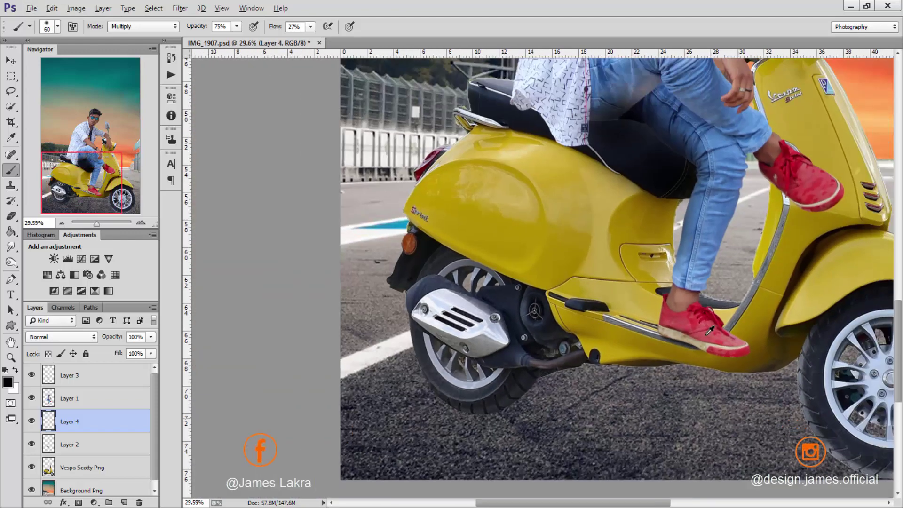
scroll(710, 331, "down", 3)
Load the man's outline on Layer 1 as a selection and set the Eraser to 90 px with 5% flow.
left_click(51, 399)
left_click(51, 399, "ctrl")
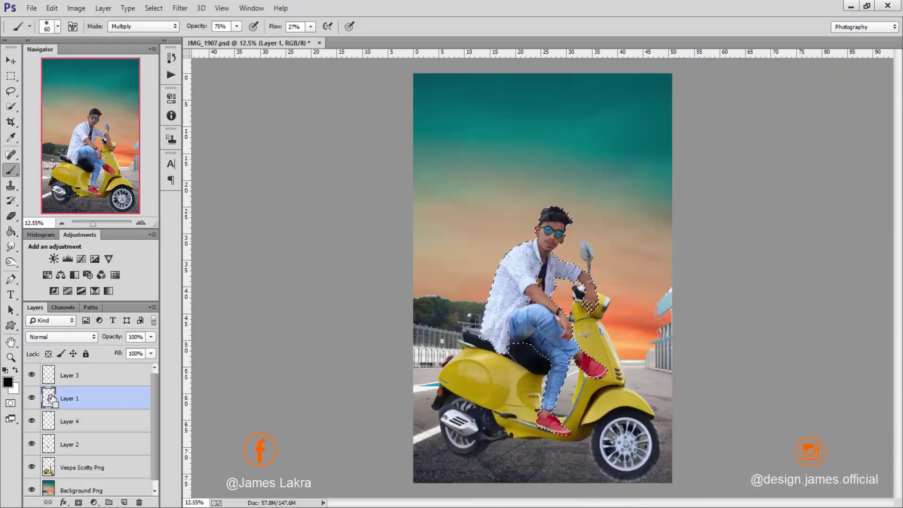
right_click(11, 216)
left_click(47, 207)
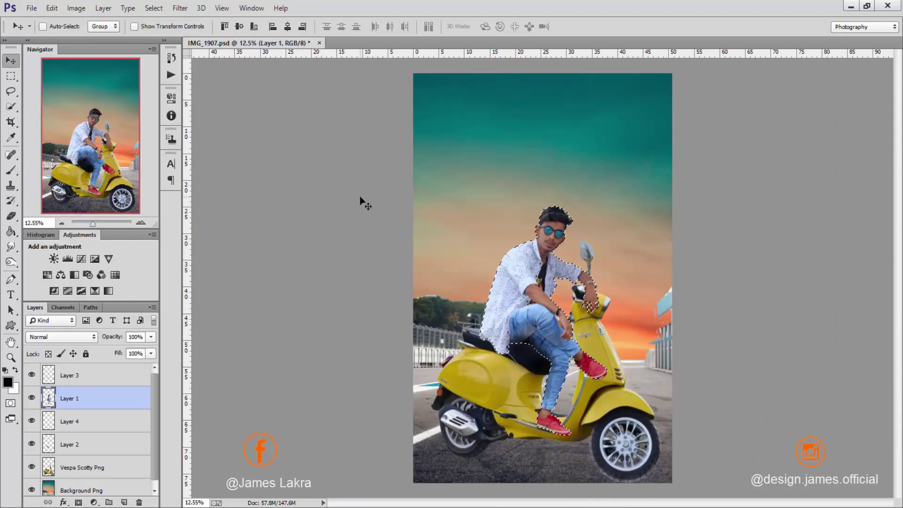
scroll(525, 352, "up", 4)
key("bracketright")
key("bracketright")
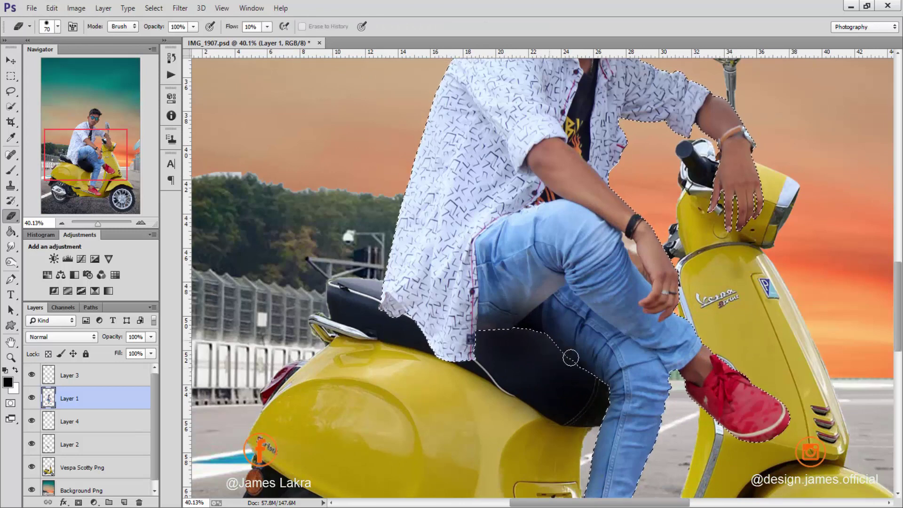
left_click_drag(233, 27, 230, 27)
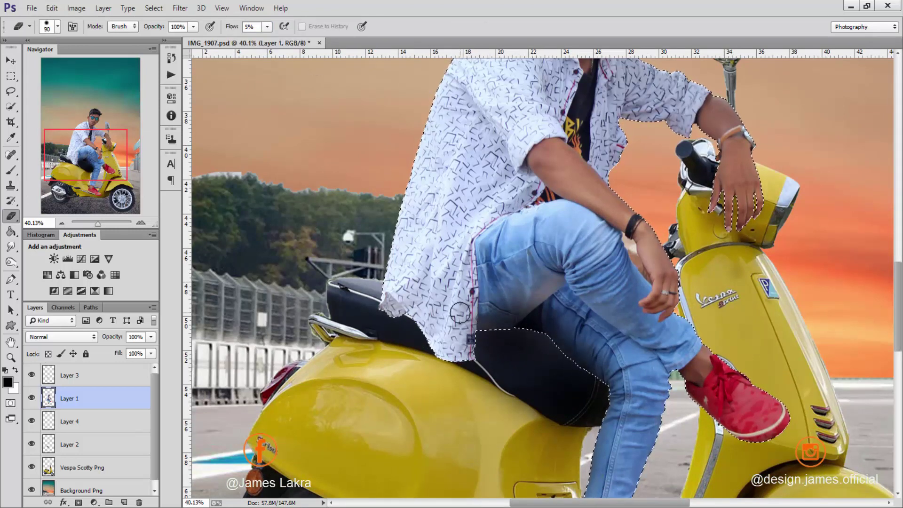
Soften the jeans' edge where it meets the seat with a 25 px Eraser at 5% flow.
scroll(560, 351, "up", 3)
key("bracketleft")
key("bracketleft")
key("bracketleft")
key("bracketleft")
key("bracketleft")
key("bracketleft")
key("bracketleft")
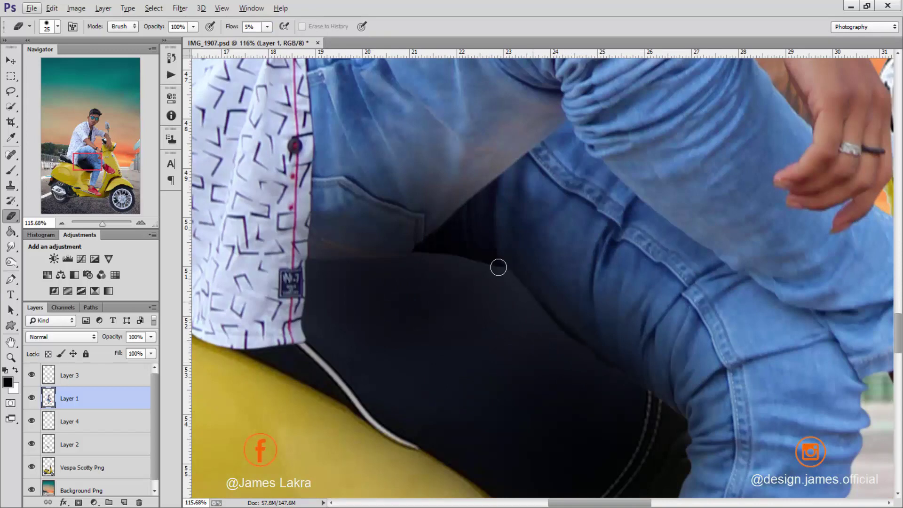
key("alt")
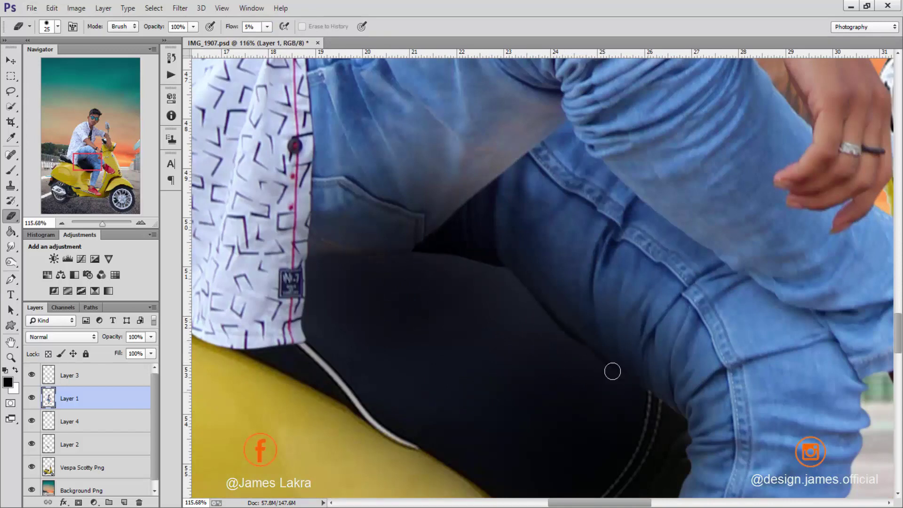
Blend the lower jeans edge further into the dark seat with a 50 px Eraser at 30% flow.
right_click(572, 341)
left_click_drag(578, 364, 514, 366)
key("Return")
key("bracketright")
key("bracketright")
key("bracketright")
key("bracketright")
key("bracketright")
scroll(677, 395, "down", 10)
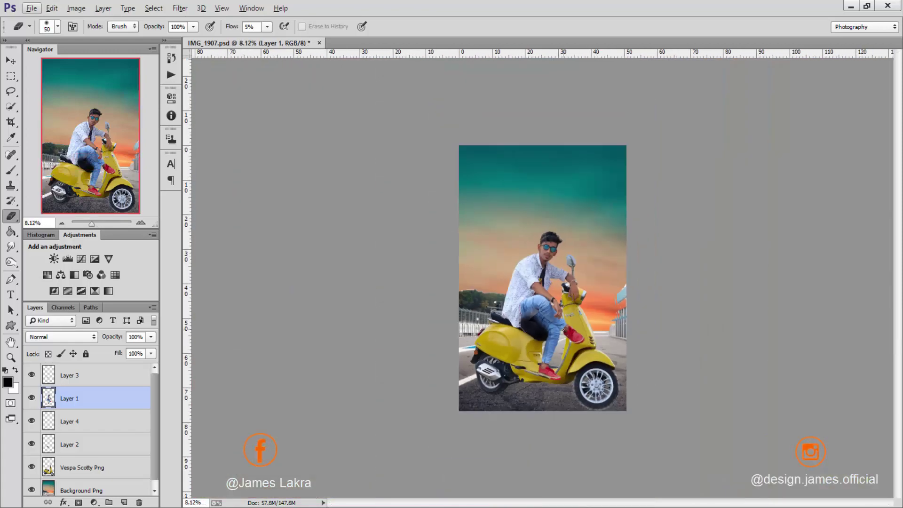
scroll(541, 376, "up", 8)
key("shift+3")
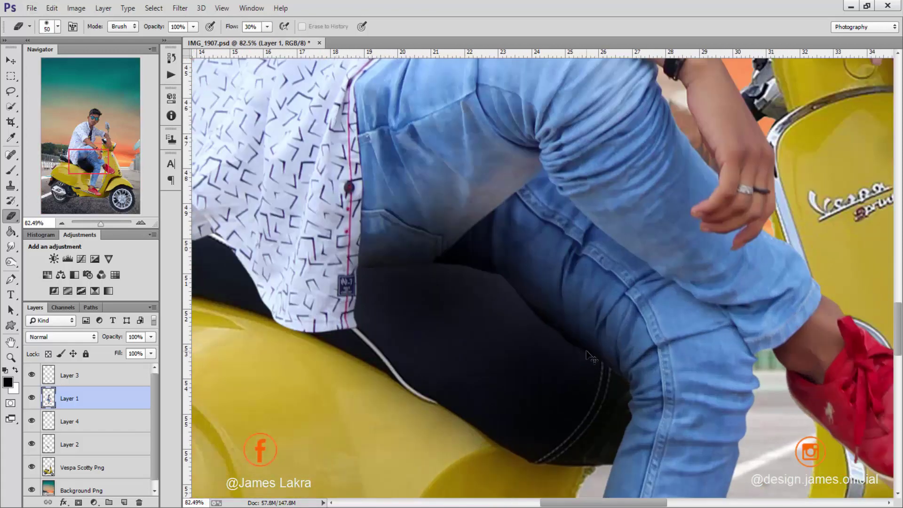
left_click(32, 443)
left_click(32, 443)
scroll(553, 269, "down", 2)
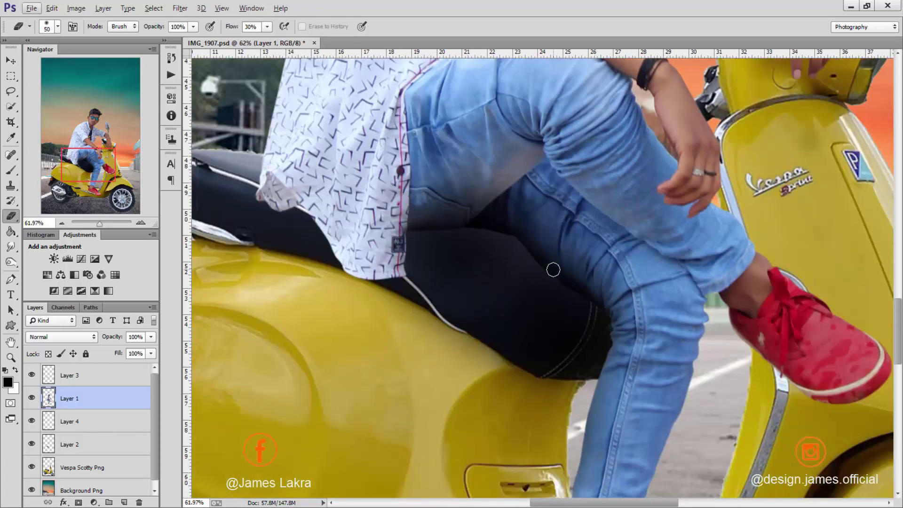
mouse_move(610, 332)
left_mouse_down()
mouse_move(604, 359)
mouse_move(597, 335)
left_mouse_up()
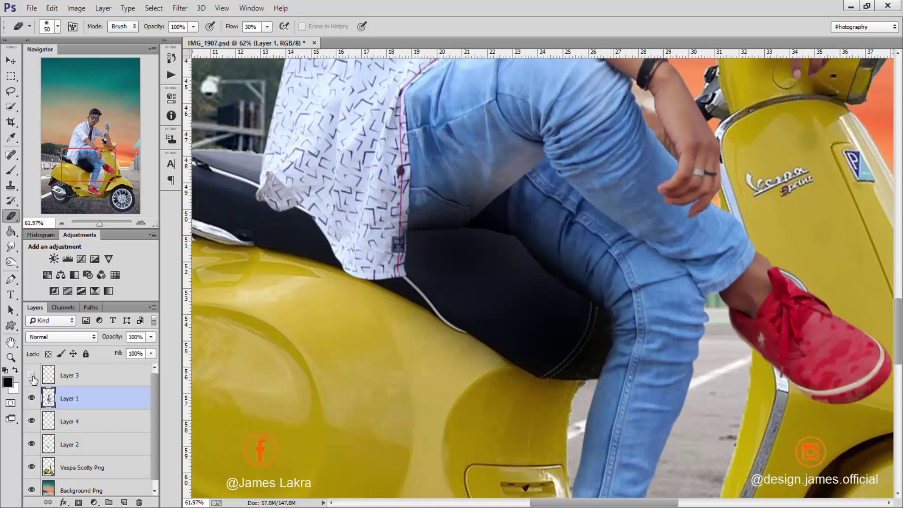
Lighten the jeans shading on Layer 3 by setting its opacity to 90% and its fill to 70%.
left_click(32, 376)
left_click(94, 375)
left_click(10, 65)
scroll(561, 312, "down", 8)
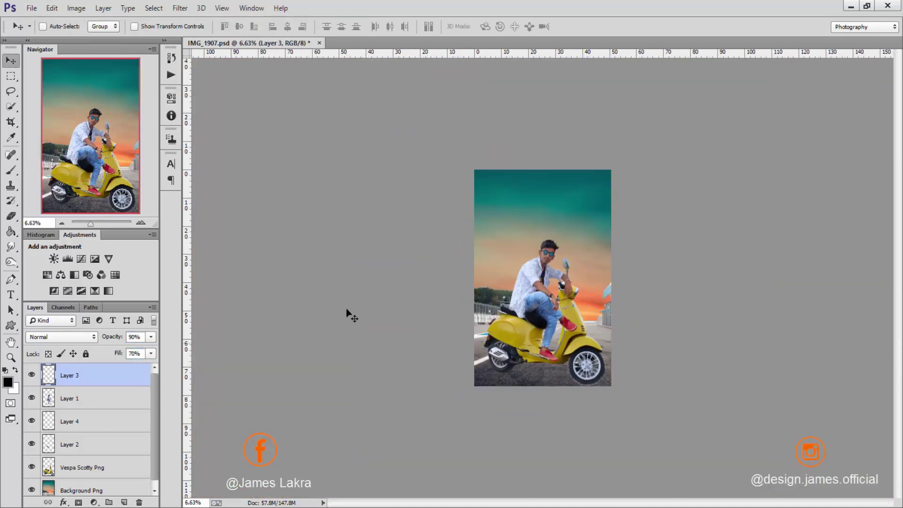
scroll(562, 317, "up", 4)
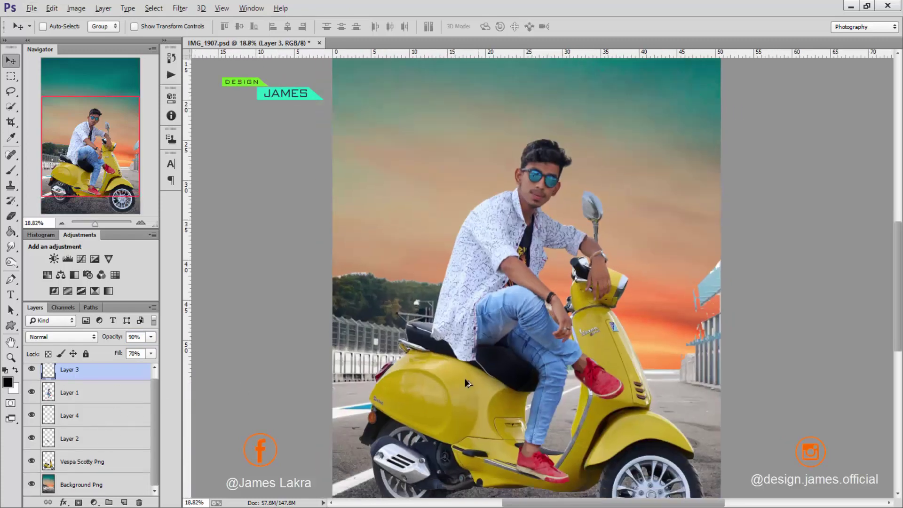
Apply a 43 px Tilt-Shift blur to the Background Png layer, keeping the focus on the road at the bottom edge.
scroll(466, 384, "down", 2)
left_click(80, 484)
left_click(180, 8)
mouse_move(241, 147)
left_click(369, 174)
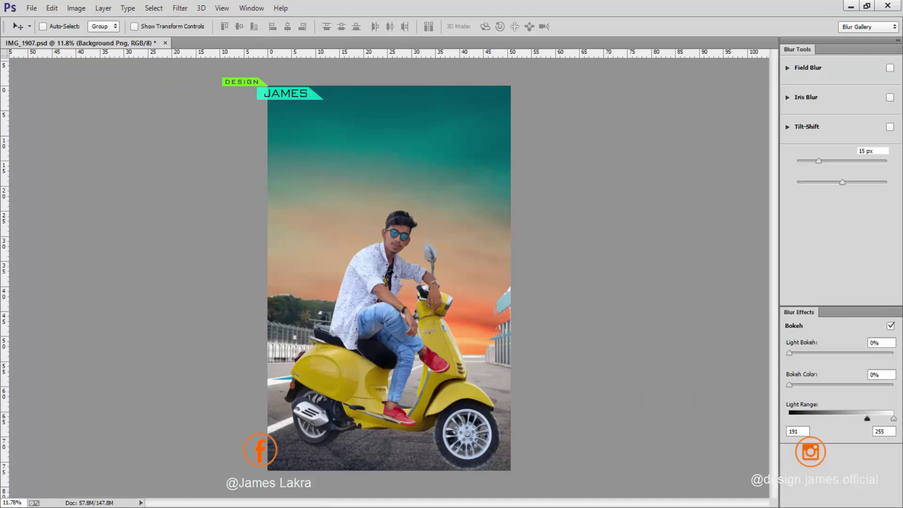
left_click_drag(388, 286, 377, 465)
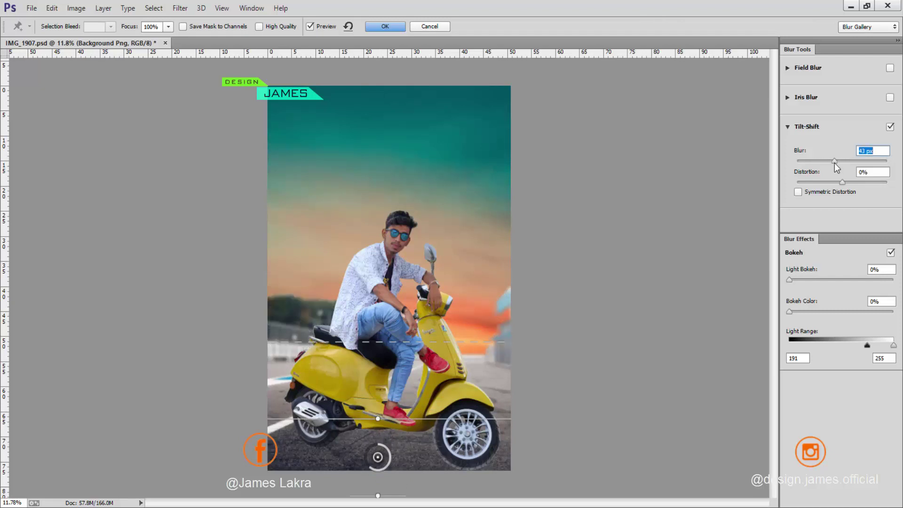
left_click(390, 30)
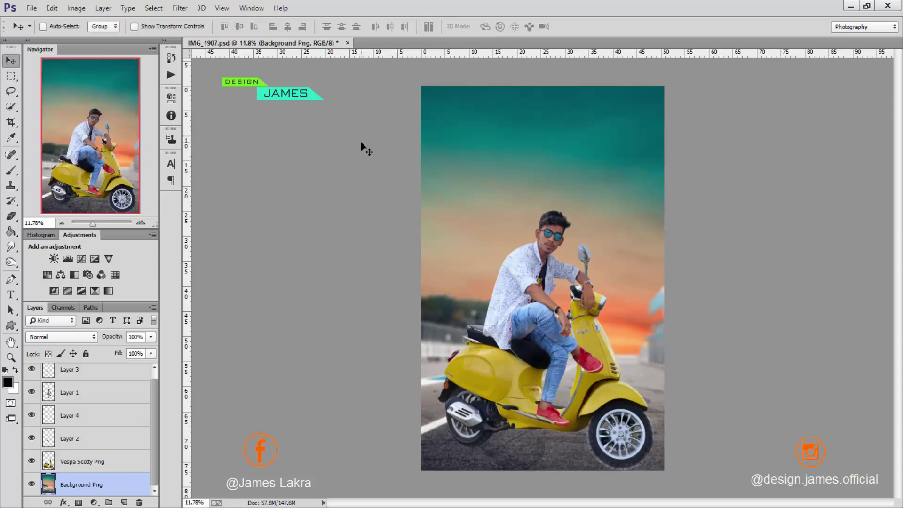
Create a layer above the background and stamp one soft black spot in the sky with a 700 px brush at 100% flow.
left_click(124, 502)
key("b")
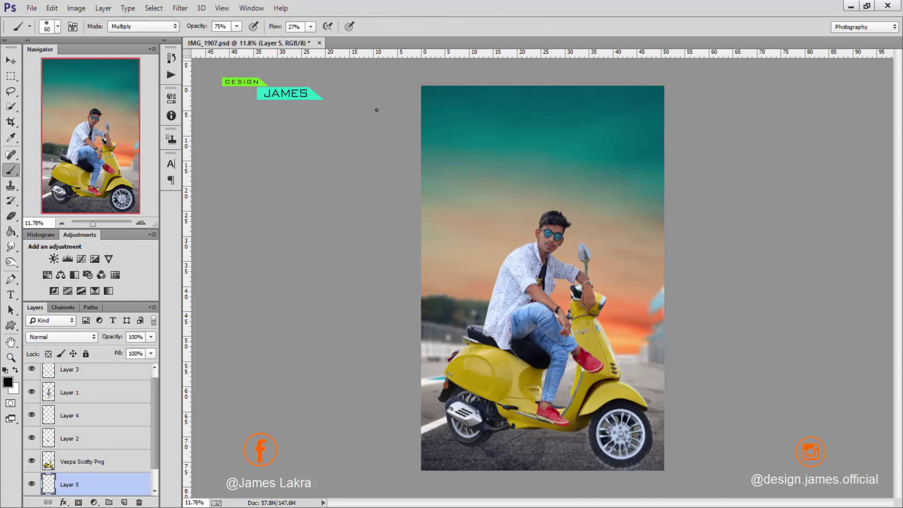
right_click(497, 141)
left_click(554, 199)
left_click(455, 232)
key("bracketleft")
left_click(543, 163)
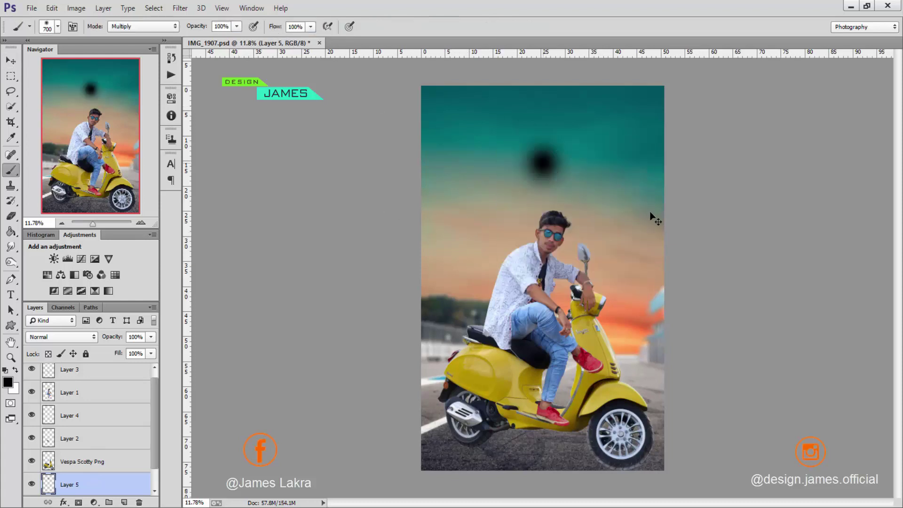
Flatten the black spot into a thin ground shadow and place one under each tyre, using a duplicate layer.
key("ctrl+t")
mouse_move(545, 173)
left_mouse_down()
mouse_move(548, 186)
mouse_move(549, 161)
mouse_move(513, 358)
mouse_move(462, 467)
mouse_move(506, 440)
mouse_move(567, 465)
mouse_move(649, 467)
mouse_move(571, 414)
left_mouse_up()
key("Return")
key("v")
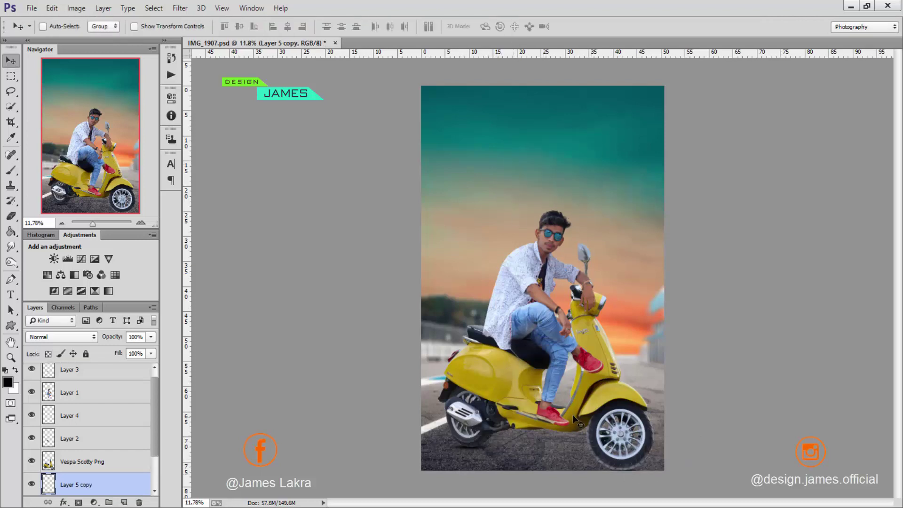
Select all layers from Layer 3 to Layer 5 above the background and scale them down slightly together.
scroll(572, 414, "down", 1)
scroll(117, 422, "down", 1)
left_click(104, 438)
left_click(103, 485, "shift")
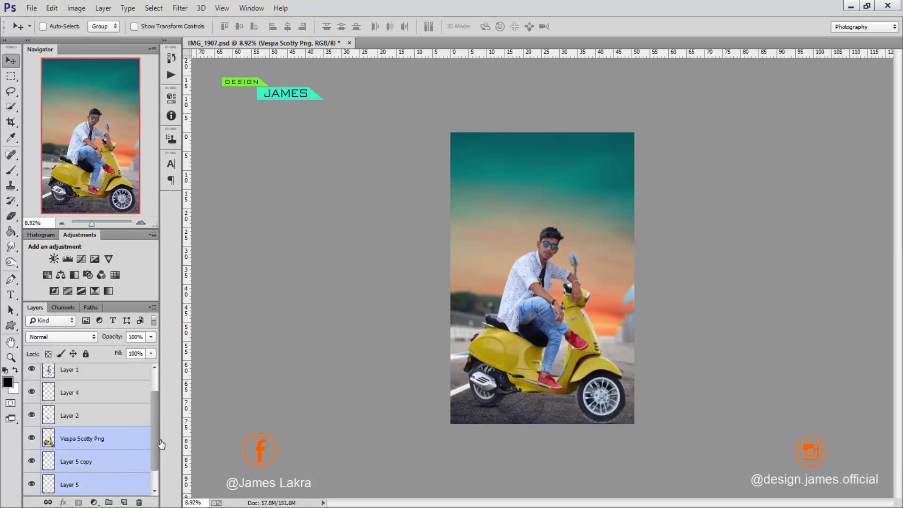
scroll(161, 444, "down", 1)
scroll(155, 391, "up", 2)
left_click(101, 420, "shift")
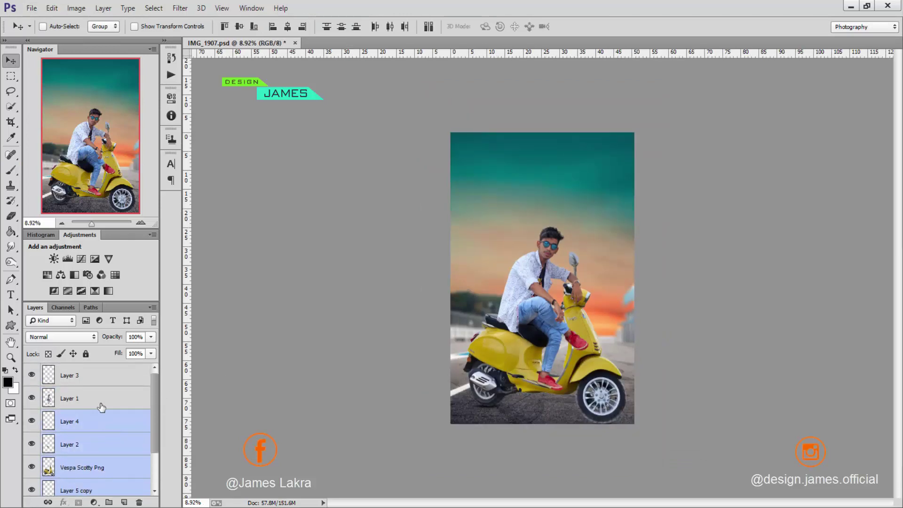
left_click(101, 407, "shift")
left_click(109, 375, "shift")
key("ctrl+t")
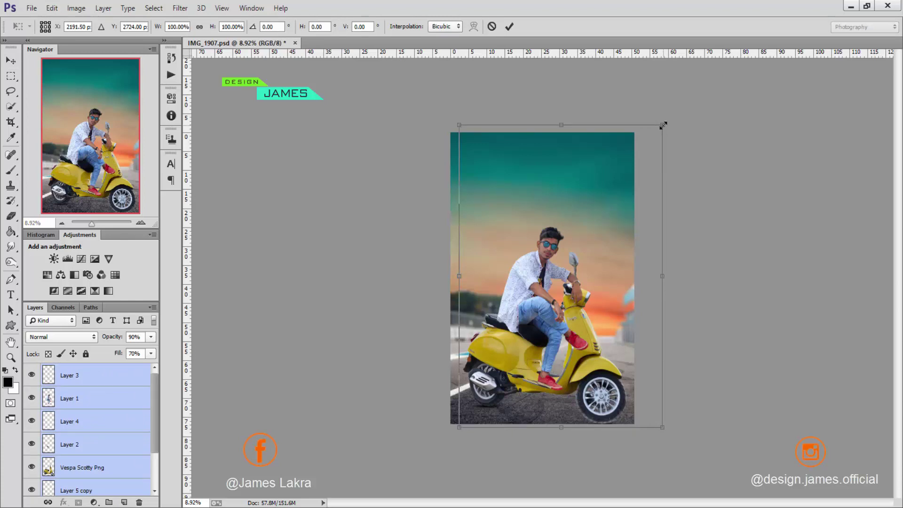
left_click_drag(663, 125, 659, 129)
left_click(509, 26)
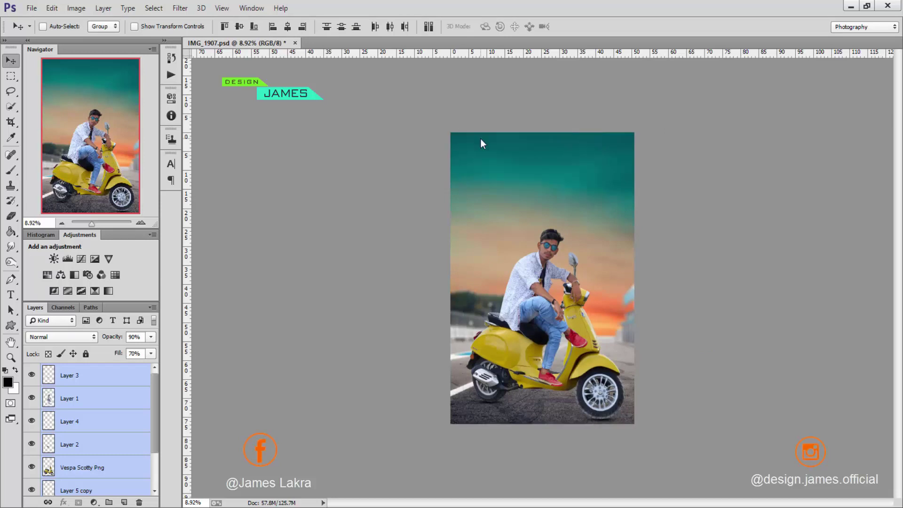
Load the scooter's outline on the Vespa Scotty Png layer as a selection for brushing.
key("b")
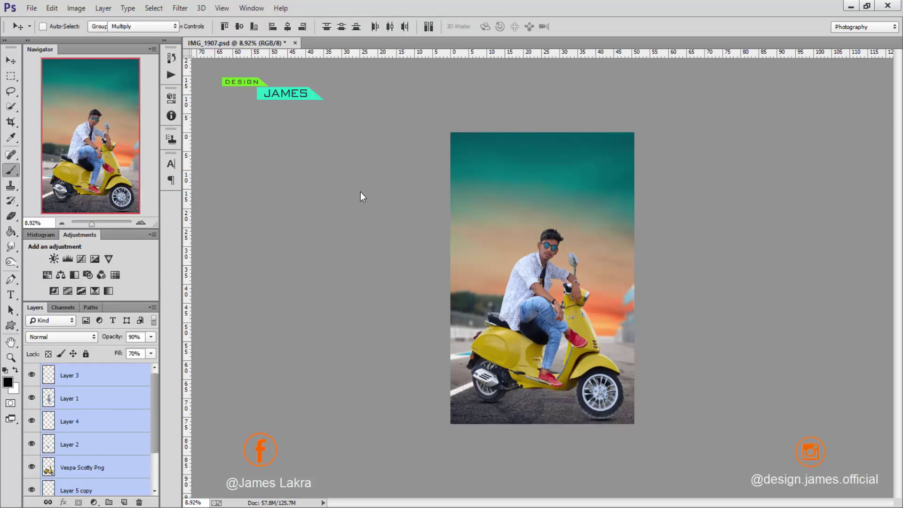
left_click(443, 200)
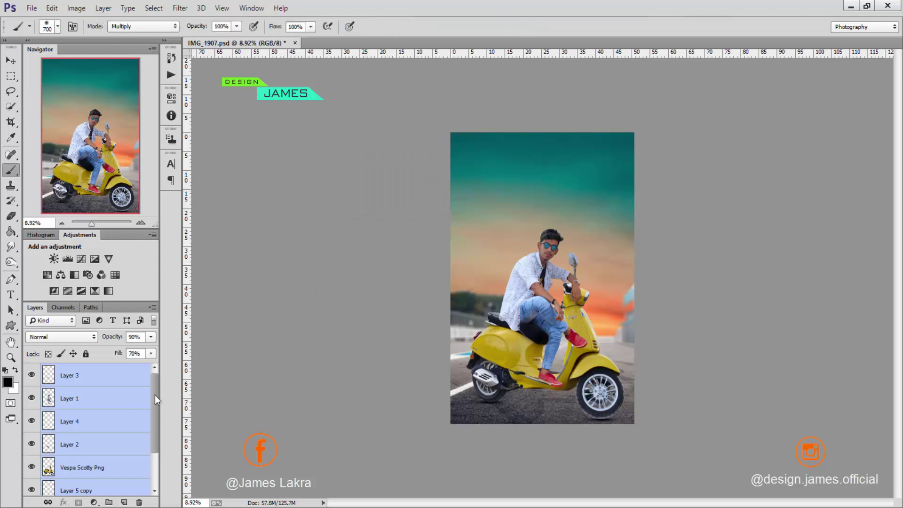
left_click_drag(154, 395, 154, 428)
left_click(116, 418)
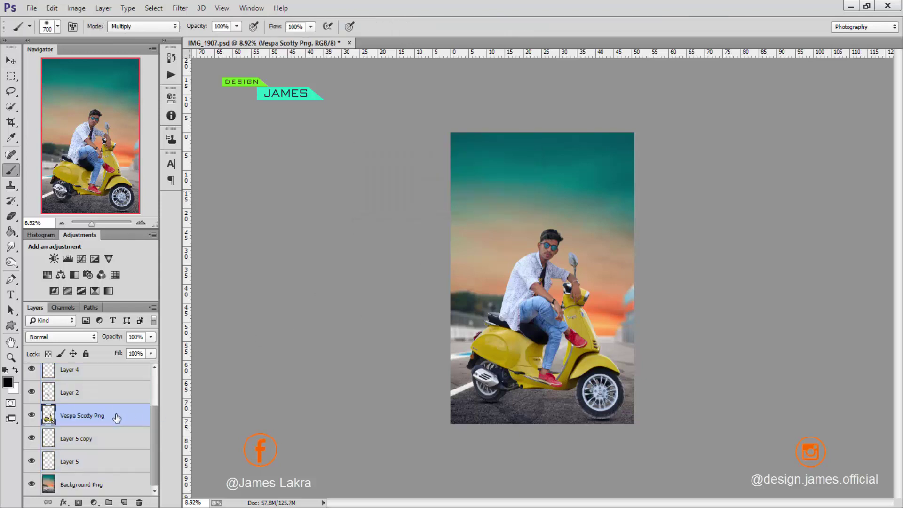
left_click(48, 420, "ctrl")
Darken the front tyre and the scooter's lower edges inside the selection with a 250 px Multiply brush at 5% flow, and deselect.
scroll(568, 223, "up", 5)
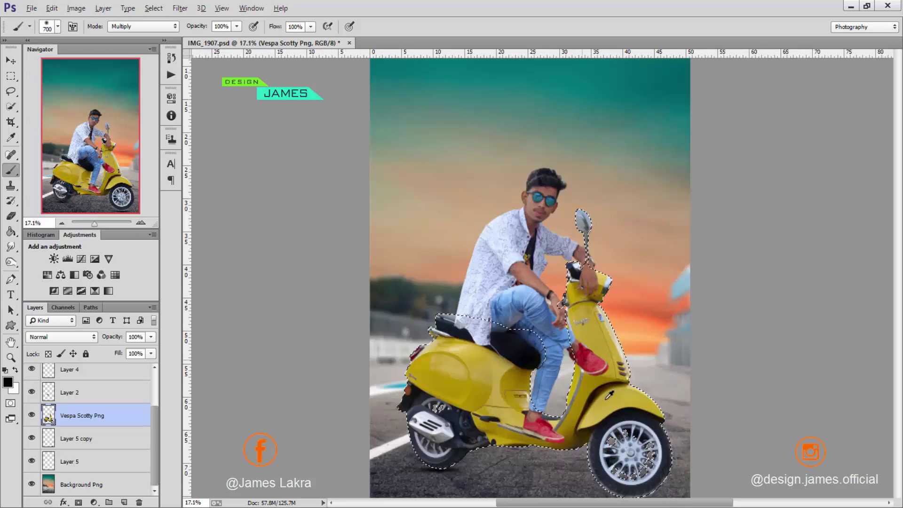
scroll(568, 224, "up", 3)
key("bracketleft")
key("bracketleft")
key("bracketleft")
key("bracketleft")
key("bracketleft")
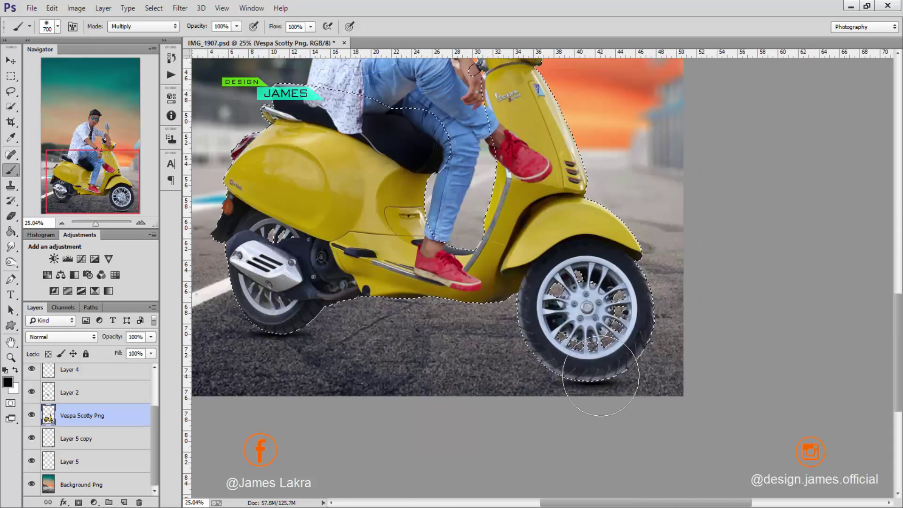
double_click(294, 27)
type("5")
mouse_move(659, 306)
left_mouse_down()
mouse_move(654, 348)
mouse_move(565, 377)
mouse_move(526, 320)
mouse_move(550, 379)
mouse_move(652, 348)
mouse_move(652, 275)
mouse_move(651, 346)
left_mouse_up()
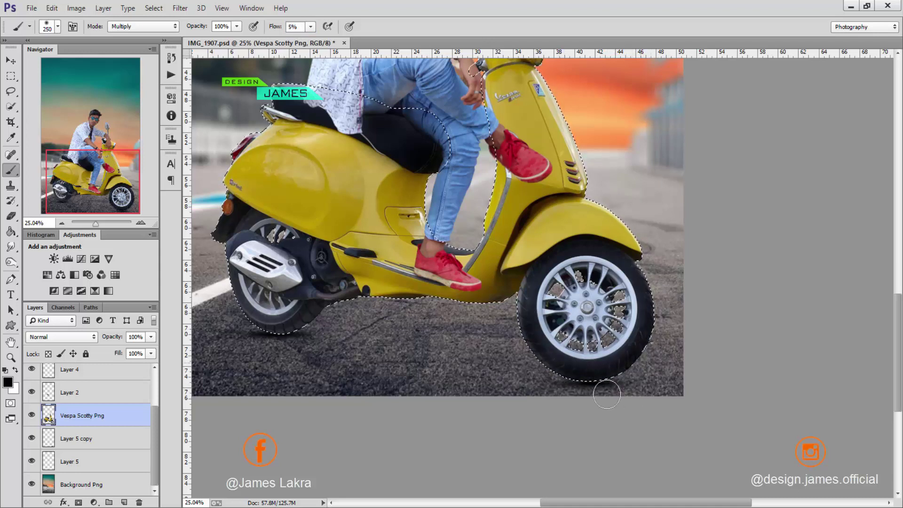
mouse_move(316, 323)
left_mouse_down()
mouse_move(436, 298)
mouse_move(343, 308)
mouse_move(429, 292)
mouse_move(428, 308)
left_mouse_up()
key("ctrl+d")
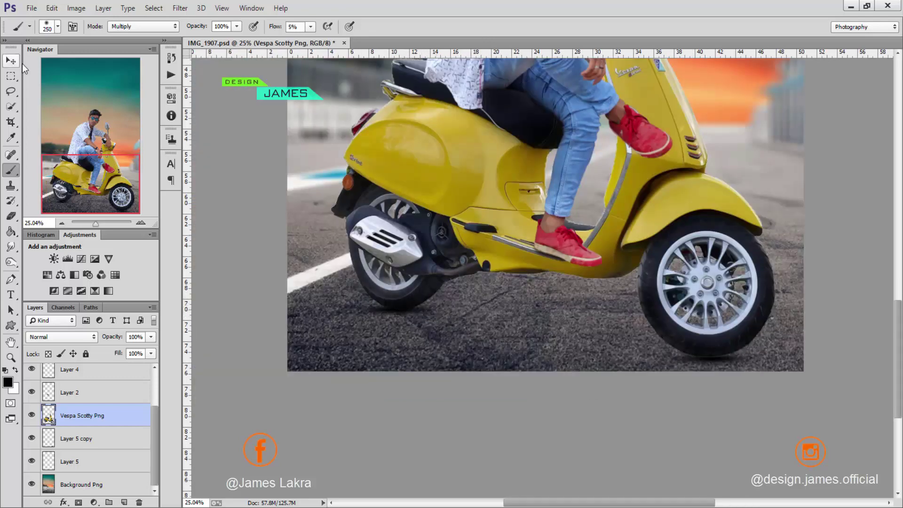
Soften the front tyre's edge against the road with an 80 px Eraser at 10% flow.
left_click(11, 216)
left_click_drag(252, 27, 210, 27)
type("10")
key("Return")
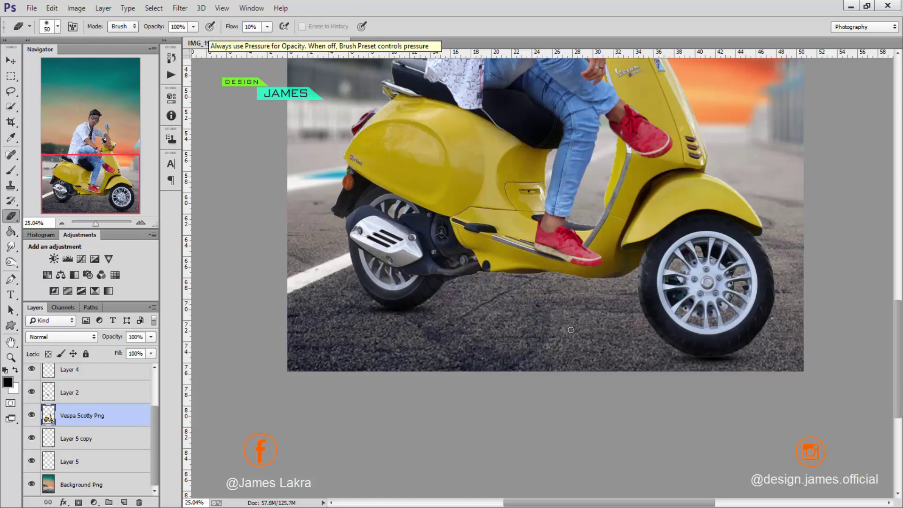
scroll(714, 361, "up", 3)
mouse_move(710, 219)
left_mouse_down()
mouse_move(696, 249)
mouse_move(662, 160)
left_mouse_up()
key("]")
scroll(669, 302, "up", 1)
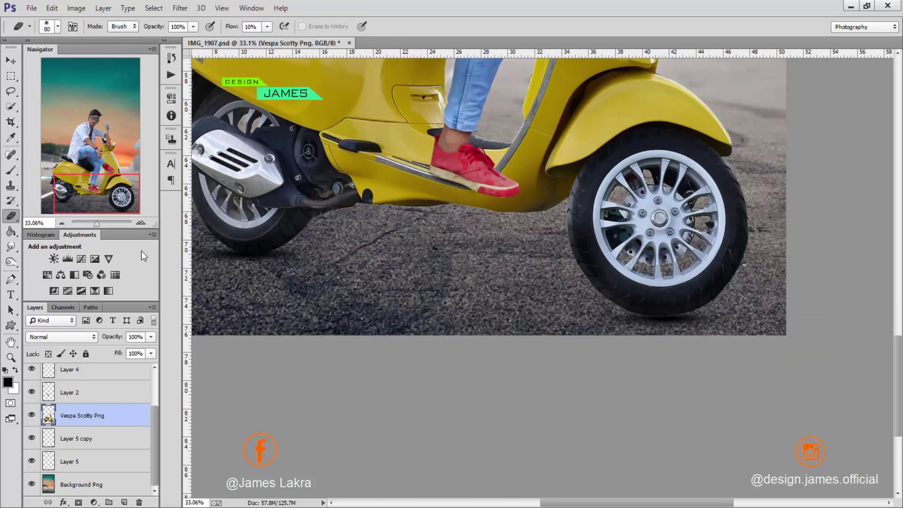
Paint dark contact shading where the front and rear tyres meet the road with a 50 px brush at 5% flow.
left_click(11, 170)
scroll(677, 333, "up", 2)
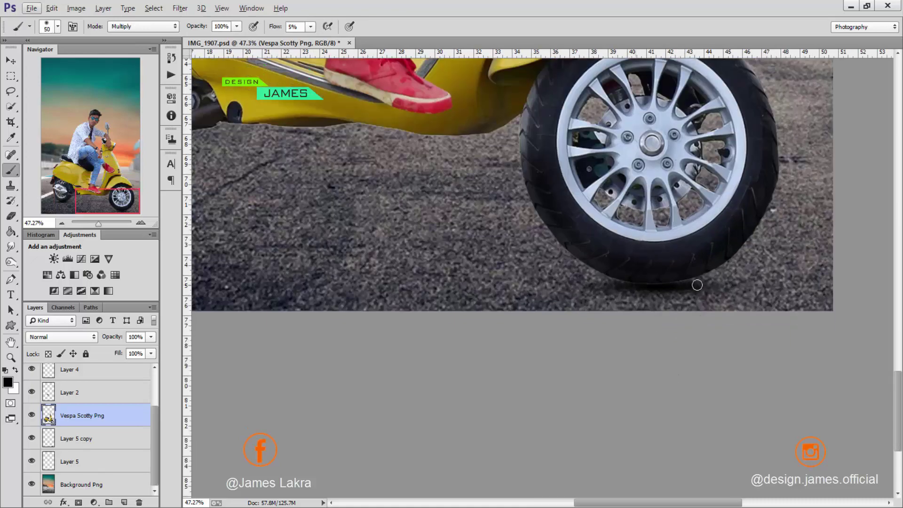
scroll(655, 284, "left", 6)
scroll(467, 242, "up", 2)
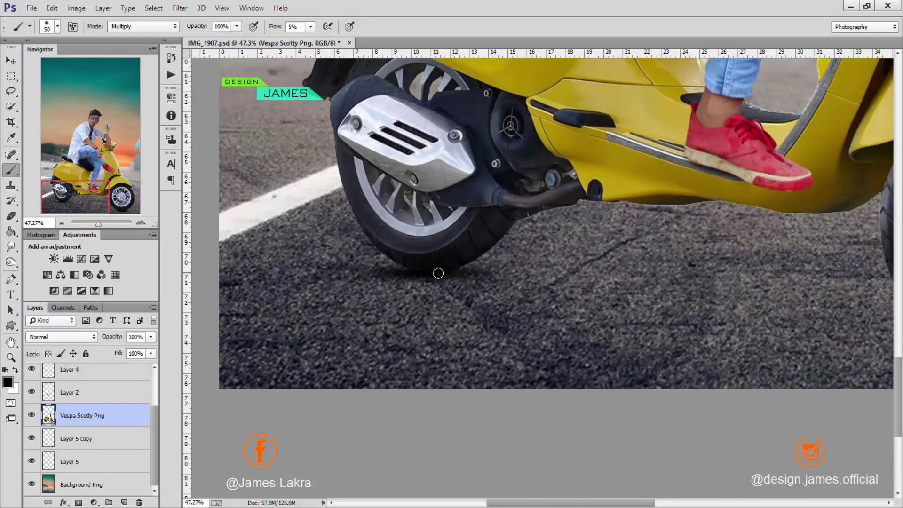
scroll(479, 271, "down", 8)
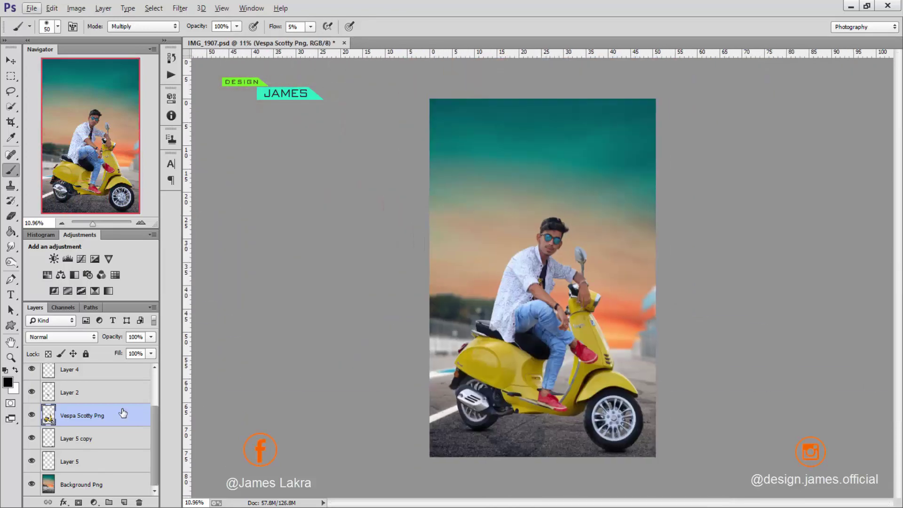
Widen the front tyre's ground shadow on the Layer 5 copy layer.
left_click(71, 443)
key("v")
key("ctrl+t")
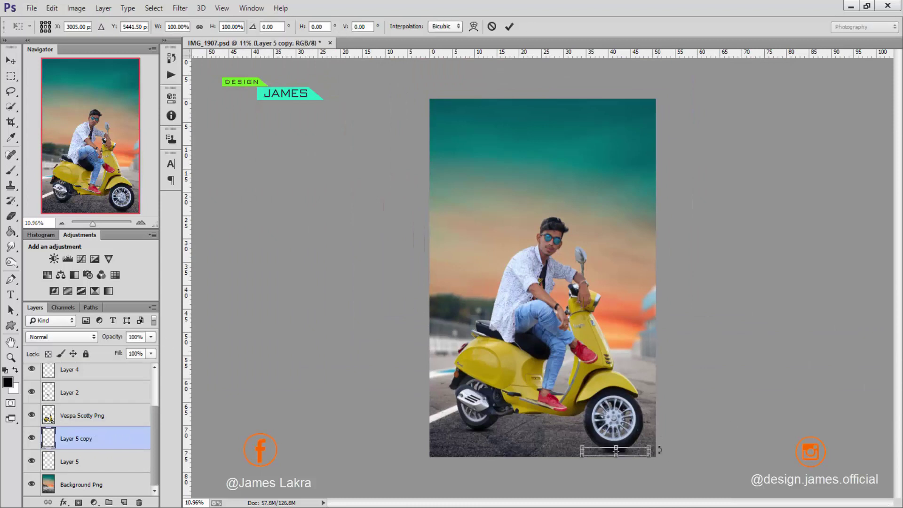
left_click_drag(664, 453, 682, 453)
left_click(509, 27)
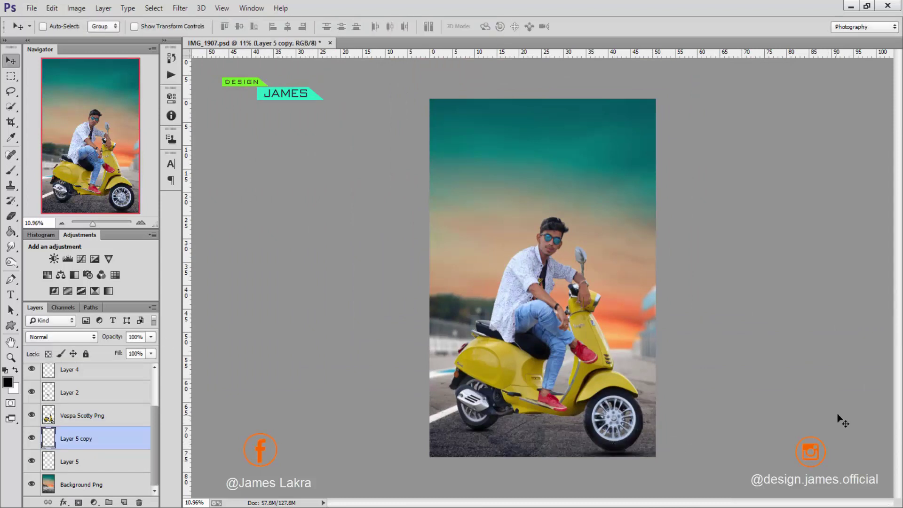
Duplicate the front tyre's shadow to the road beneath the scooter's middle and enlarge the copy.
left_click_drag(609, 444, 549, 428)
key("ctrl+t")
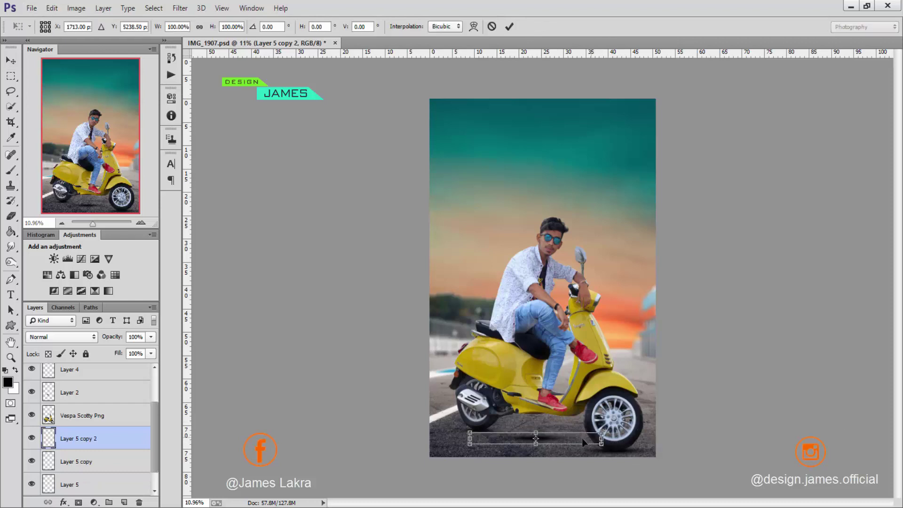
left_click_drag(606, 445, 687, 464)
left_click(508, 27)
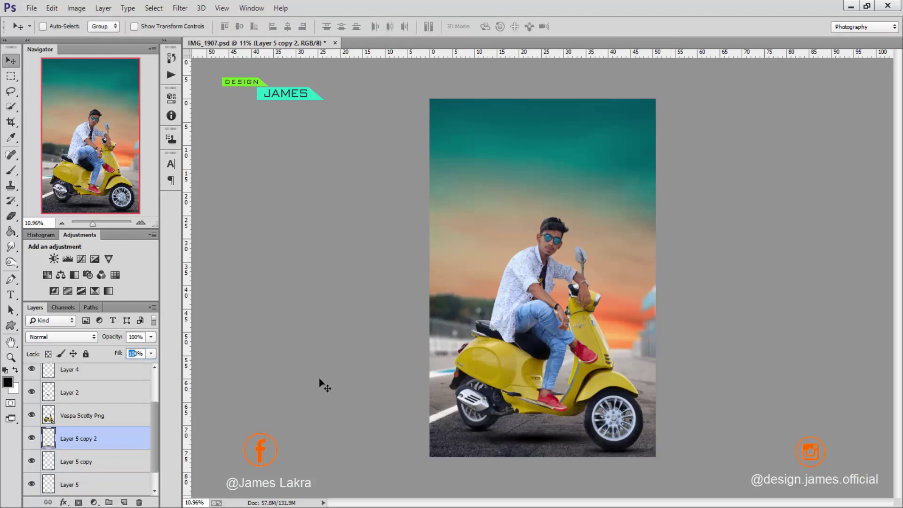
Lighten the scooter's ground shadows by lowering their layer fill, with Layer 5 at 80%.
left_click(134, 456)
left_click(85, 482)
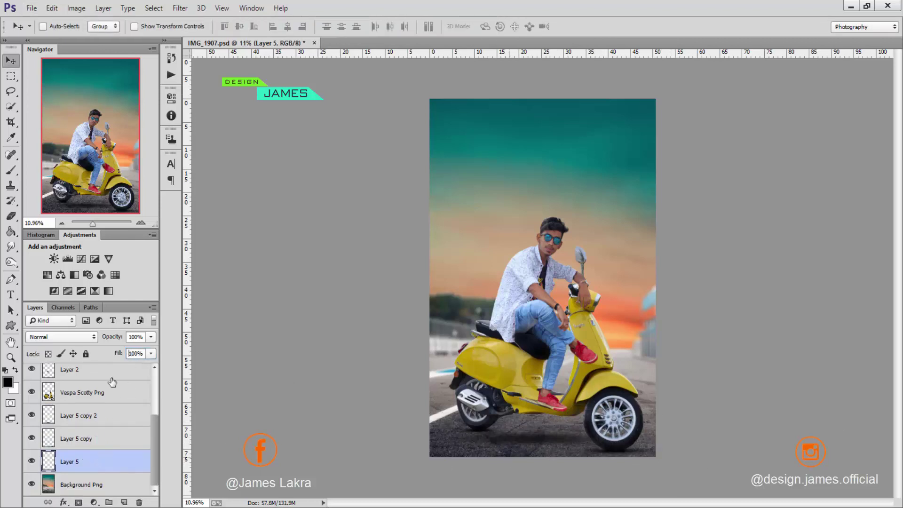
scroll(116, 410, "up", 3)
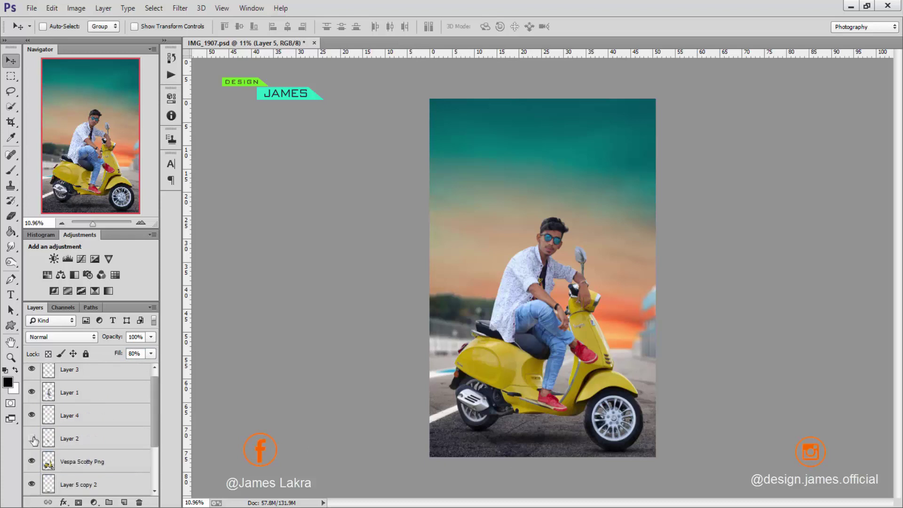
Lighten the shadow on Layer 4 by setting its opacity to 80% and its fill to 80%.
left_click(90, 439)
left_click(94, 415)
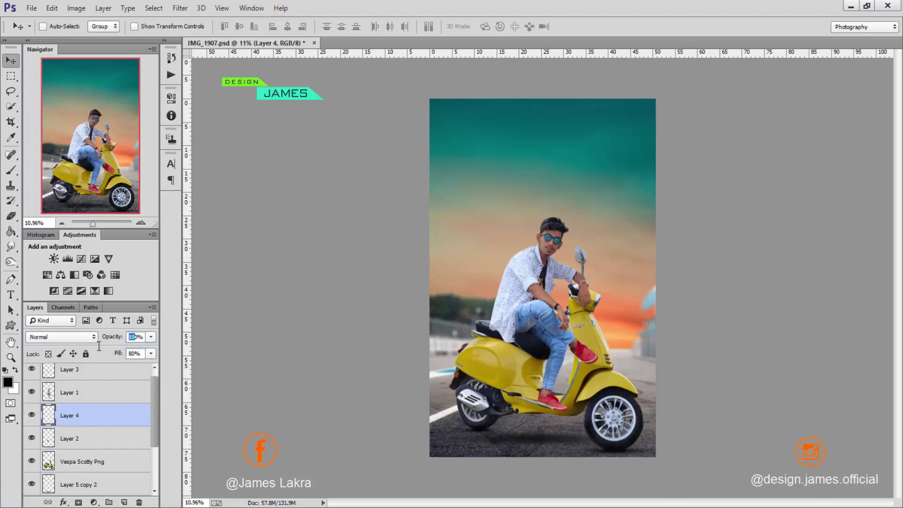
left_click(80, 370)
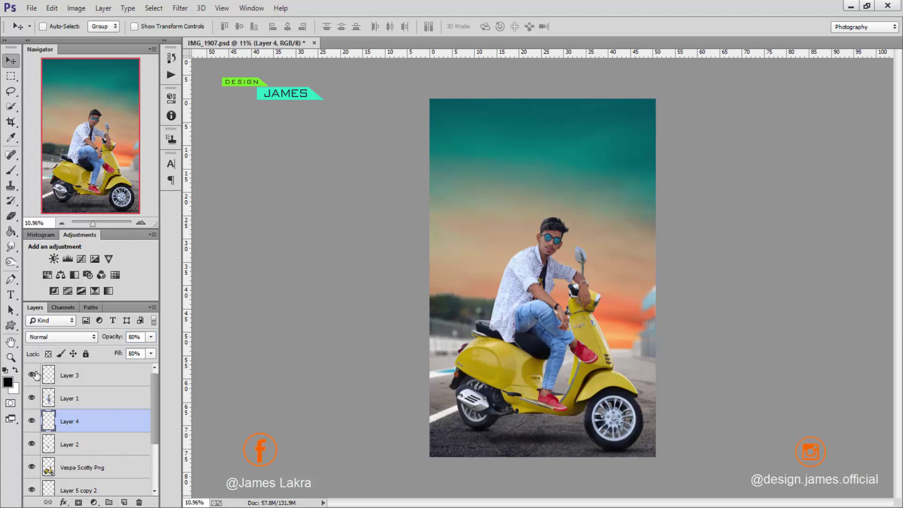
Set up the Smudge tool for Layer 1 with a spattered brush tip at 60% strength.
left_click(97, 397)
left_click(12, 262)
left_click(13, 248)
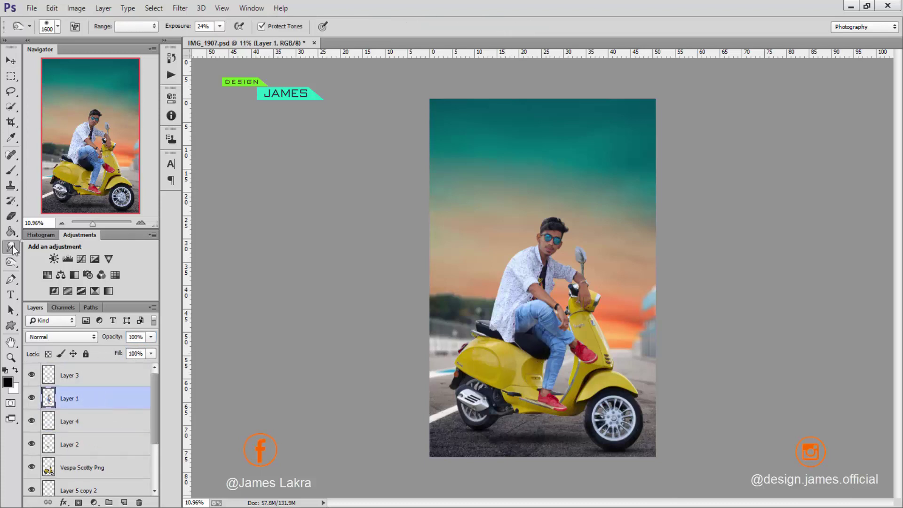
key("2")
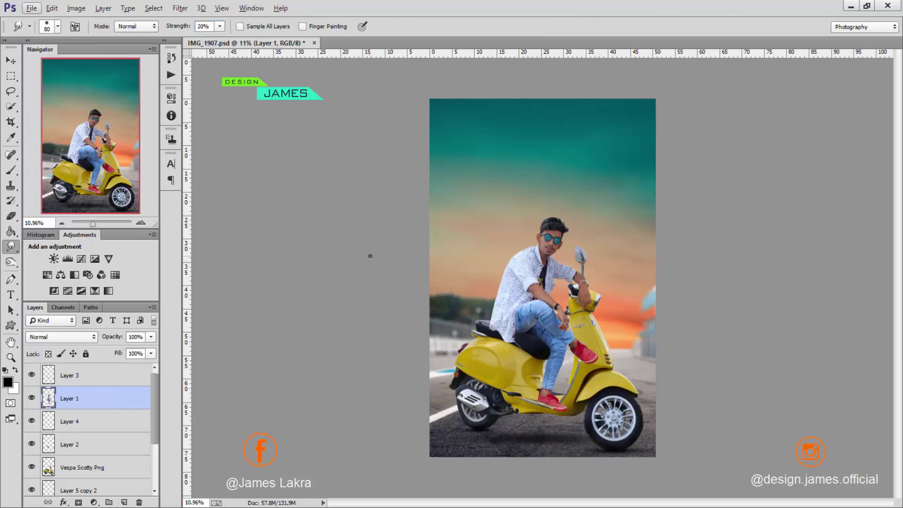
scroll(556, 227, "up", 6)
left_click_drag(505, 282, 520, 203)
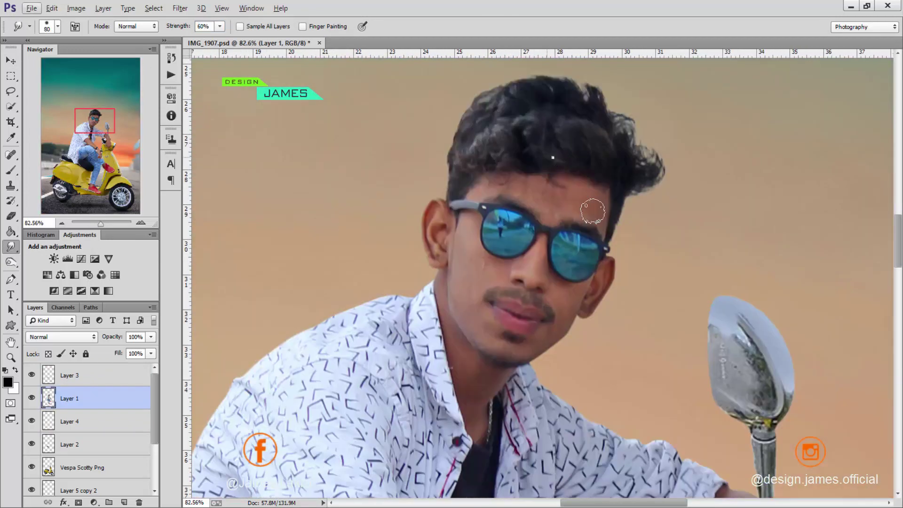
right_click(596, 224)
scroll(653, 277, "down", 5)
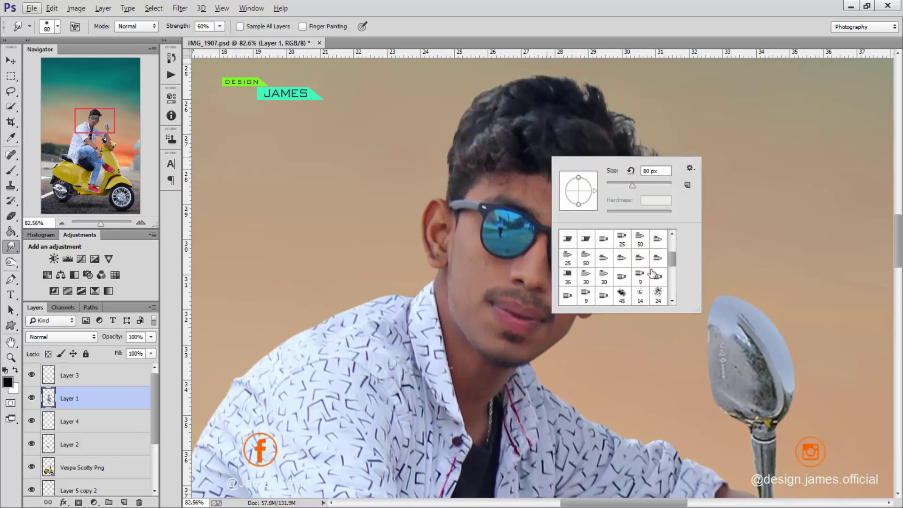
double_click(622, 284)
scroll(630, 189, "up", 1)
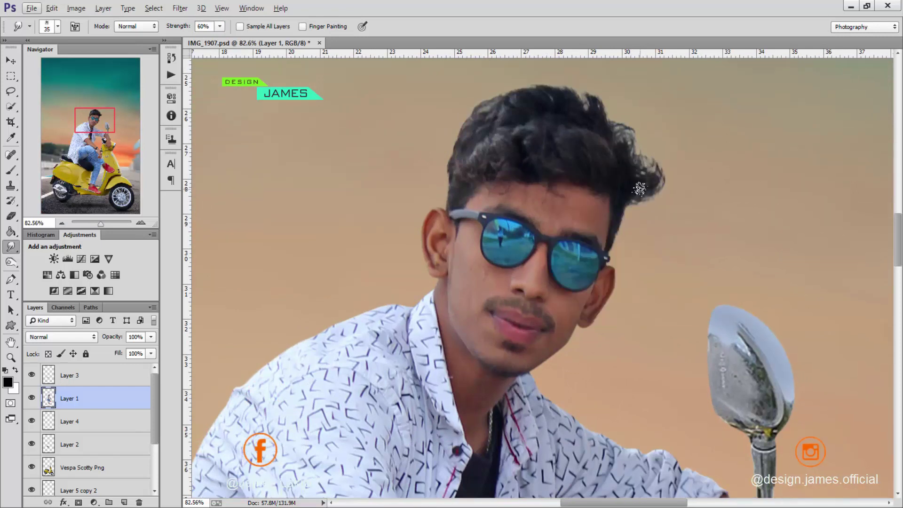
Smudge the hair on the forehead side of the man's head upward into long, swept-up strands.
mouse_move(624, 177)
left_mouse_down()
mouse_move(627, 117)
mouse_move(605, 110)
left_mouse_up()
left_click_drag(614, 148, 607, 104)
left_click_drag(593, 127, 581, 94)
mouse_move(629, 178)
left_mouse_down()
mouse_move(656, 141)
mouse_move(633, 113)
mouse_move(658, 179)
mouse_move(669, 148)
mouse_move(647, 146)
left_mouse_up()
left_click_drag(682, 199, 684, 158)
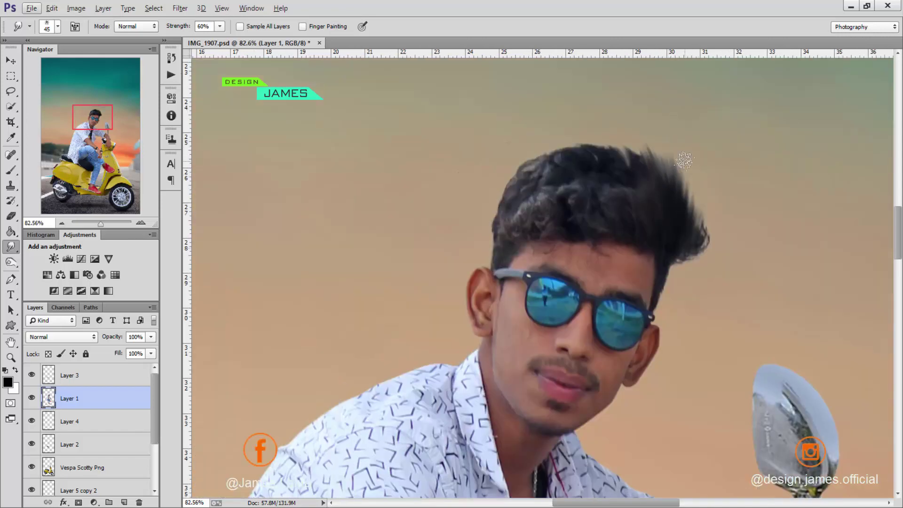
Trim the outer edge of the swept-up hair with the Eraser, using a 70 px brush.
left_click(11, 216)
left_click_drag(238, 30, 896, 296)
key("bracketleft")
key("bracketleft")
key("bracketleft")
key("bracketleft")
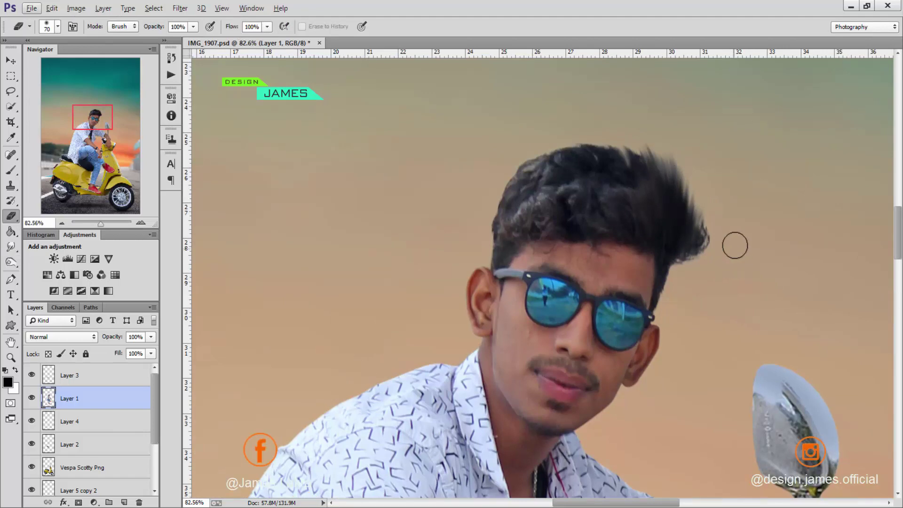
mouse_move(715, 228)
left_mouse_down()
mouse_move(687, 268)
mouse_move(716, 182)
left_mouse_up()
Smudge fine strands along the top and back outline of the hair with a different 30 px brush tip.
left_click(11, 246)
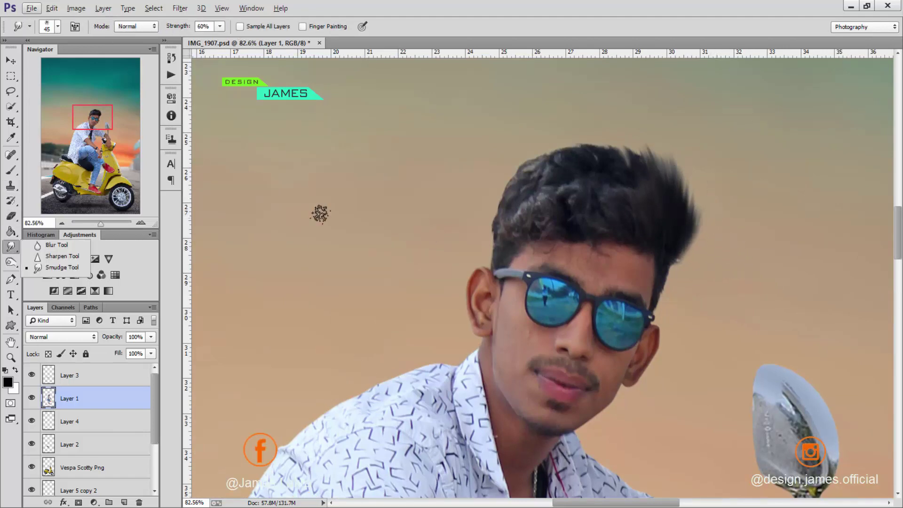
right_click(573, 218)
double_click(664, 349)
key("bracketleft")
key("bracketleft")
mouse_move(642, 175)
left_mouse_down()
mouse_move(635, 146)
mouse_move(609, 141)
left_mouse_up()
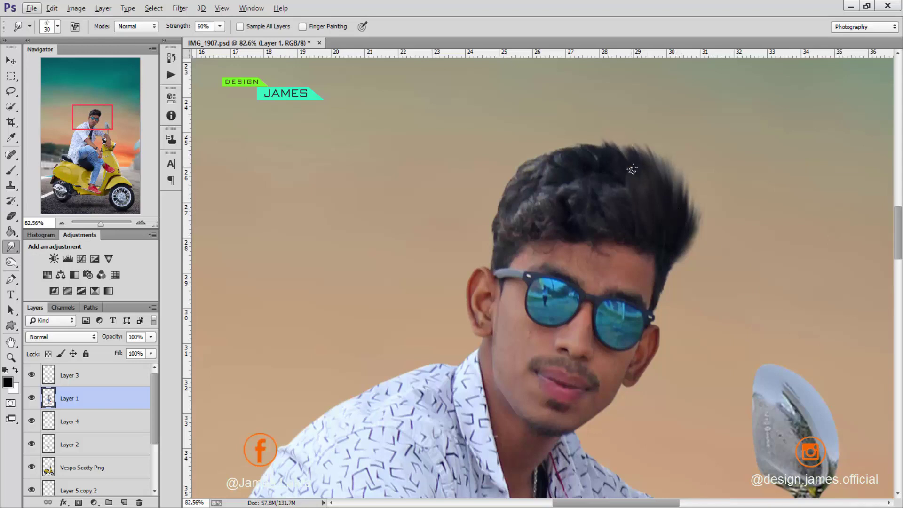
mouse_move(632, 169)
left_mouse_down()
mouse_move(618, 143)
mouse_move(583, 144)
left_mouse_up()
mouse_move(575, 166)
left_mouse_down()
mouse_move(549, 147)
mouse_move(529, 155)
left_mouse_up()
mouse_move(541, 175)
left_mouse_down()
mouse_move(513, 162)
mouse_move(502, 178)
left_mouse_up()
mouse_move(608, 158)
left_mouse_down()
mouse_move(593, 139)
mouse_move(559, 143)
left_mouse_up()
mouse_move(623, 157)
left_mouse_down()
mouse_move(605, 140)
mouse_move(624, 141)
left_mouse_up()
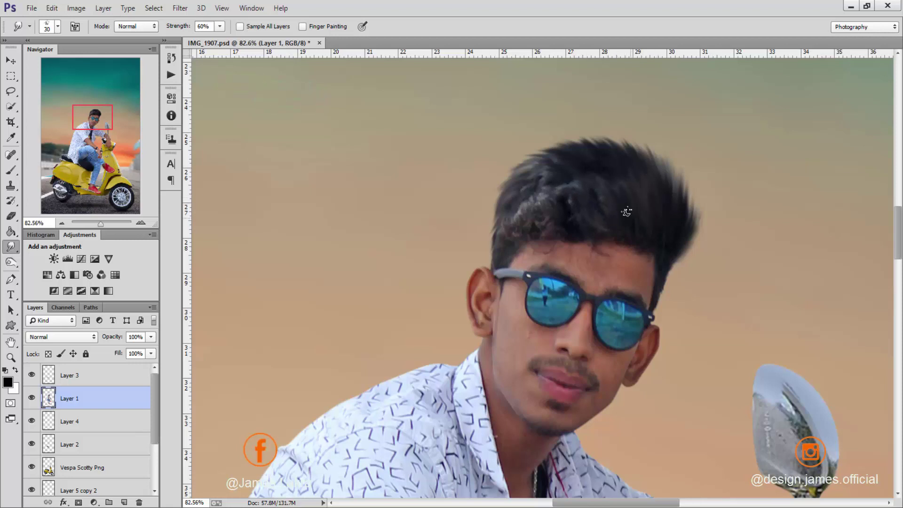
Smudge the curly texture inside the hair above the ear into smooth, combed strands.
mouse_move(538, 174)
left_mouse_down()
mouse_move(536, 197)
mouse_move(515, 216)
mouse_move(538, 181)
left_mouse_up()
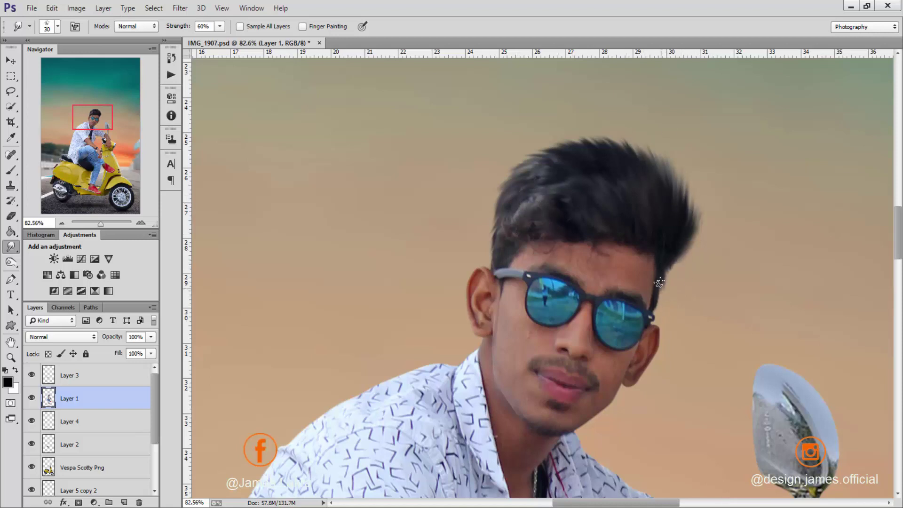
mouse_move(533, 201)
left_mouse_down()
mouse_move(499, 240)
mouse_move(598, 192)
left_mouse_up()
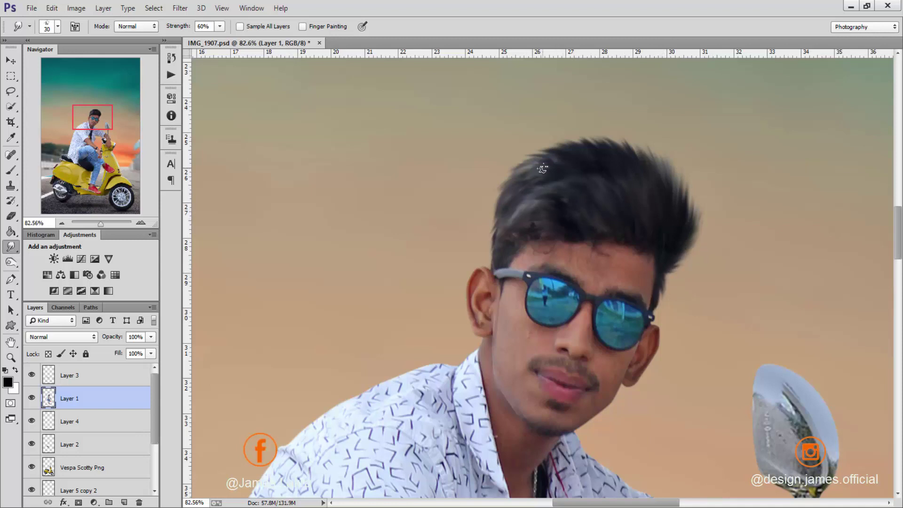
scroll(660, 212, "down", 10)
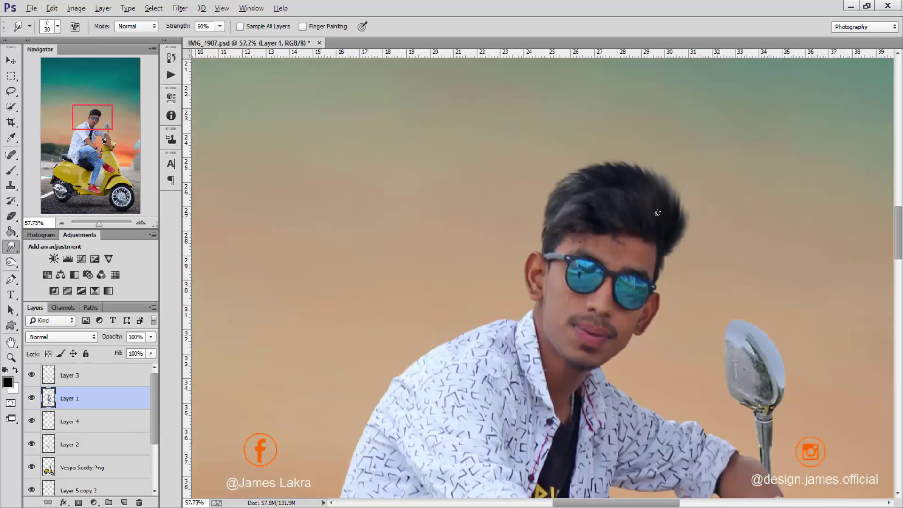
scroll(552, 226, "up", 13)
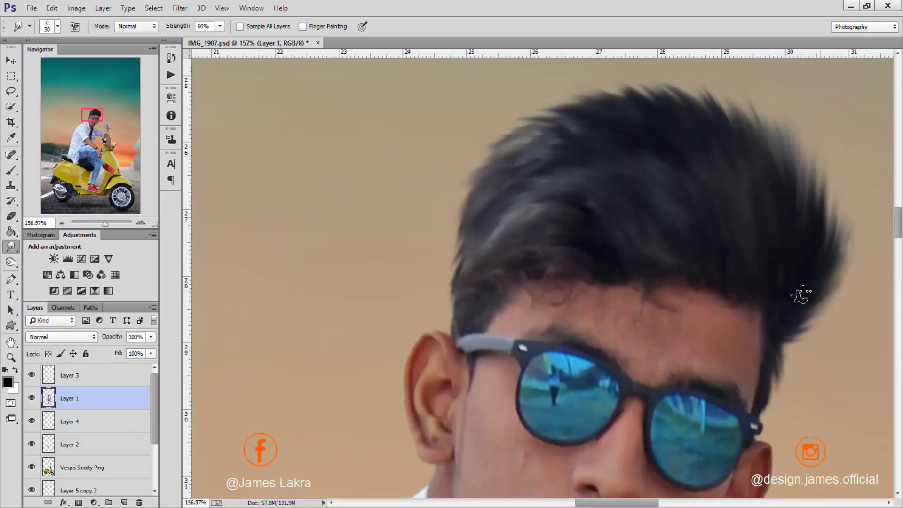
scroll(771, 150, "down", 1)
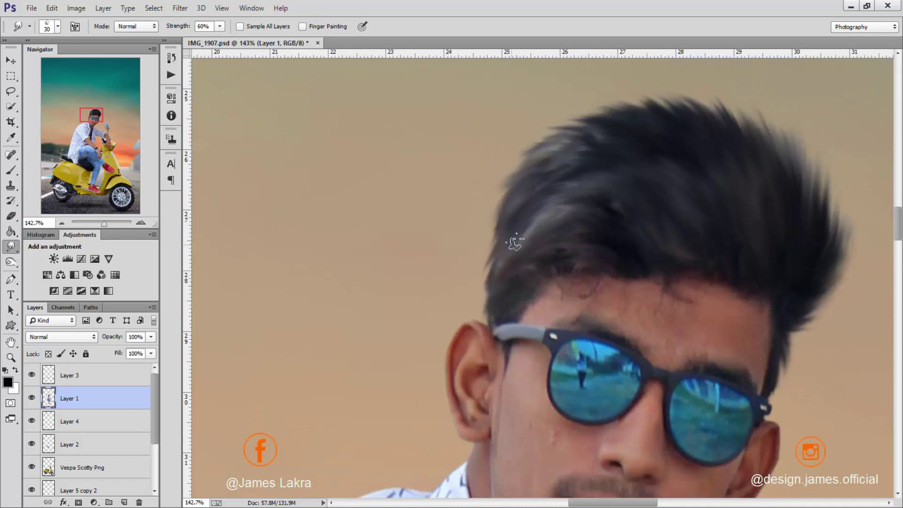
scroll(514, 242, "down", 10)
Remove the stray curls from the man's forehead with the content-aware Spot Healing Brush.
left_click(14, 158)
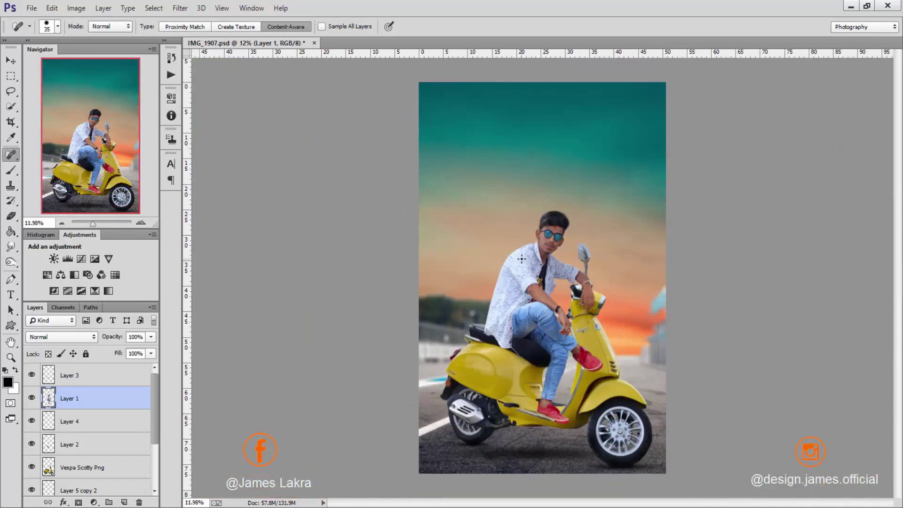
scroll(521, 259, "up", 10)
mouse_move(565, 219)
left_mouse_down()
mouse_move(522, 239)
mouse_move(523, 218)
mouse_move(559, 238)
left_mouse_up()
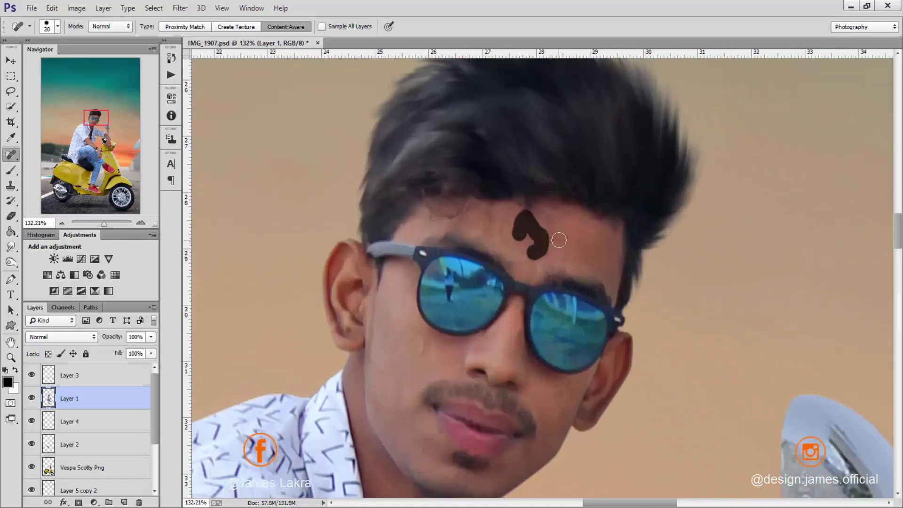
mouse_move(469, 217)
left_mouse_down()
mouse_move(511, 224)
mouse_move(546, 245)
left_mouse_up()
Heal away the photographer's reflection in the sunglasses lens nearest the visible temple arm, using a 9 px brush.
key("bracketleft")
key("bracketleft")
key("bracketleft")
mouse_move(449, 267)
left_mouse_down()
mouse_move(447, 299)
mouse_move(461, 266)
left_mouse_up()
scroll(460, 269, "down", 8)
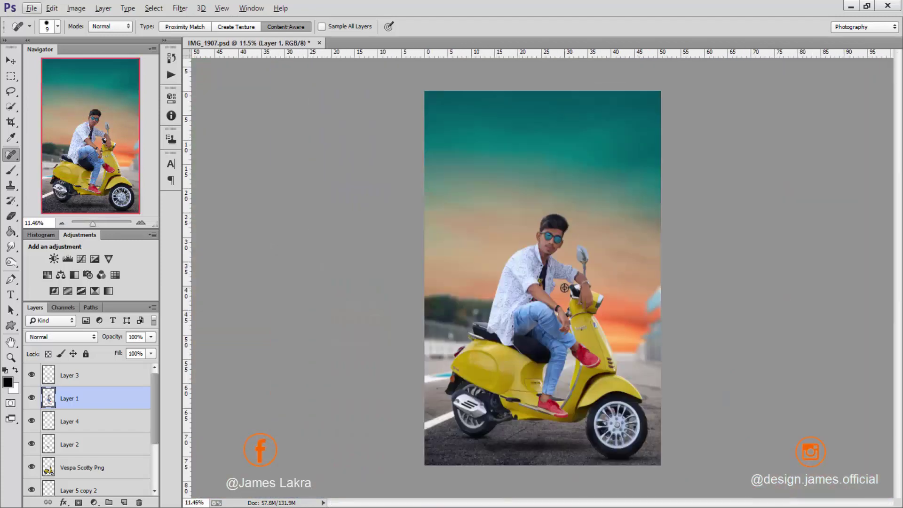
Paint a black contact shadow under the man's thigh on a new layer above Layer 3, using a 250 px brush at 20% flow, with layer fill 80%.
left_click(99, 374)
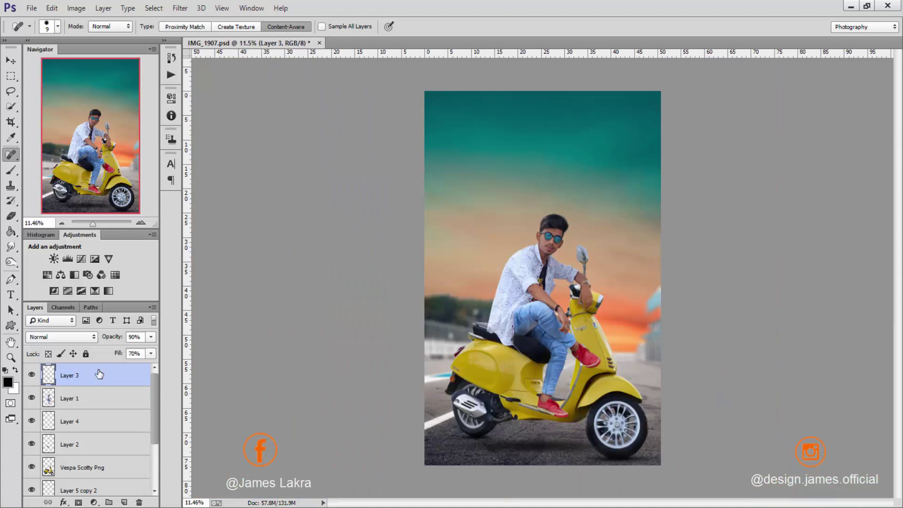
left_click(123, 502)
key("b")
key("shift+2")
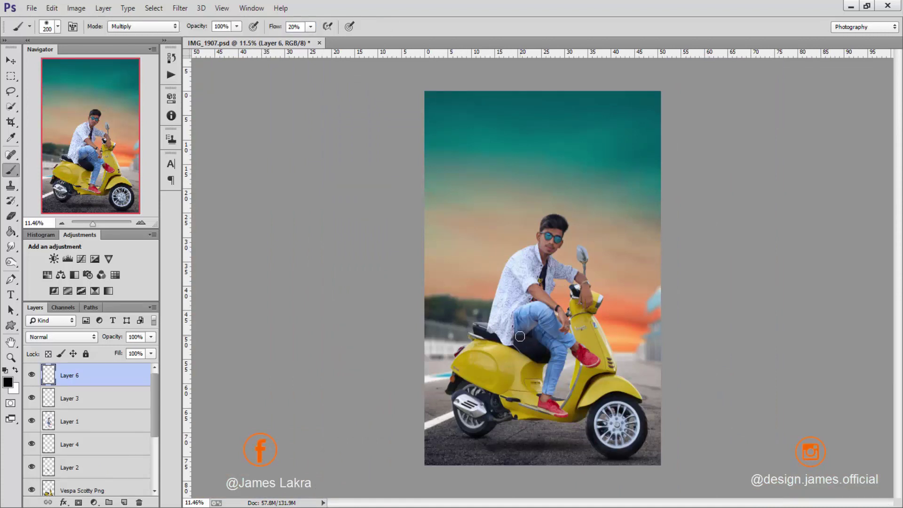
key("bracketright")
left_click_drag(519, 336, 546, 355)
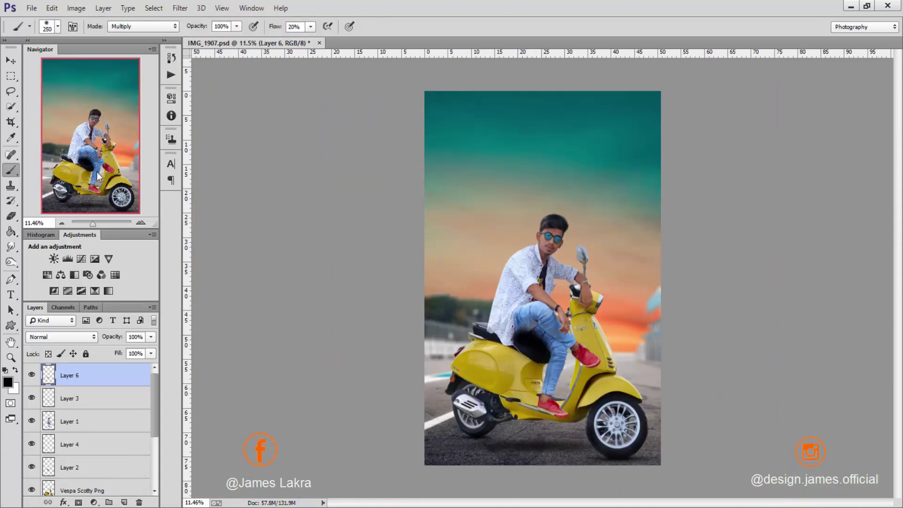
key("v")
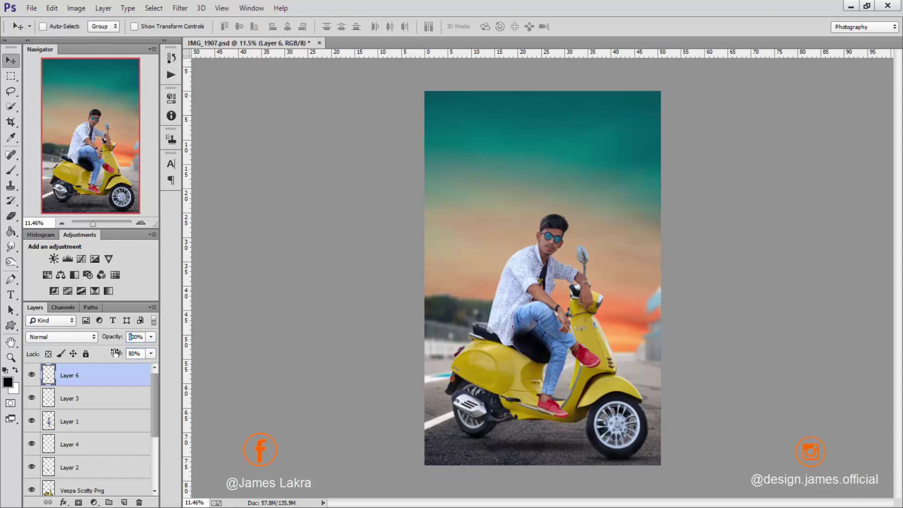
left_click(31, 376)
Open the Camera Raw filter on the Background Png layer and set Vibrance to +30 and Saturation to +10.
scroll(95, 427, "down", 3)
left_click(80, 484)
left_click(180, 8)
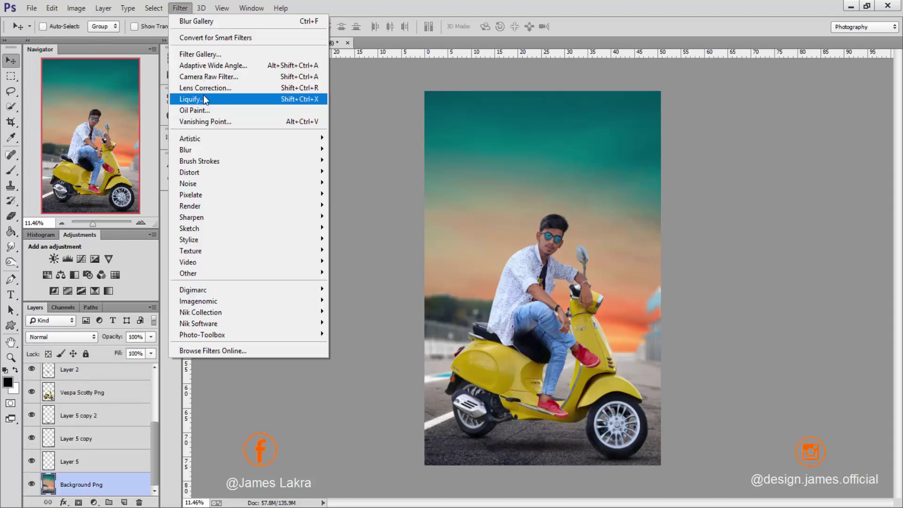
left_click(231, 77)
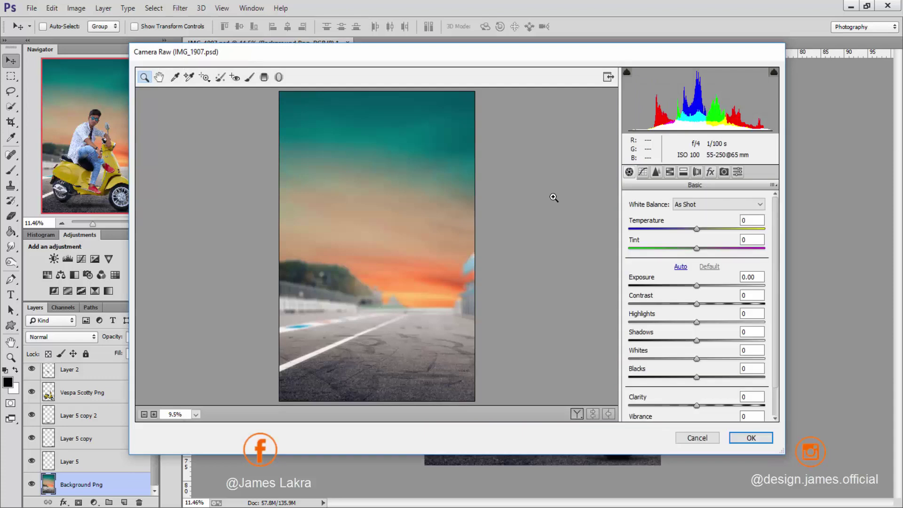
scroll(717, 311, "down", 2)
left_click_drag(715, 391, 717, 391)
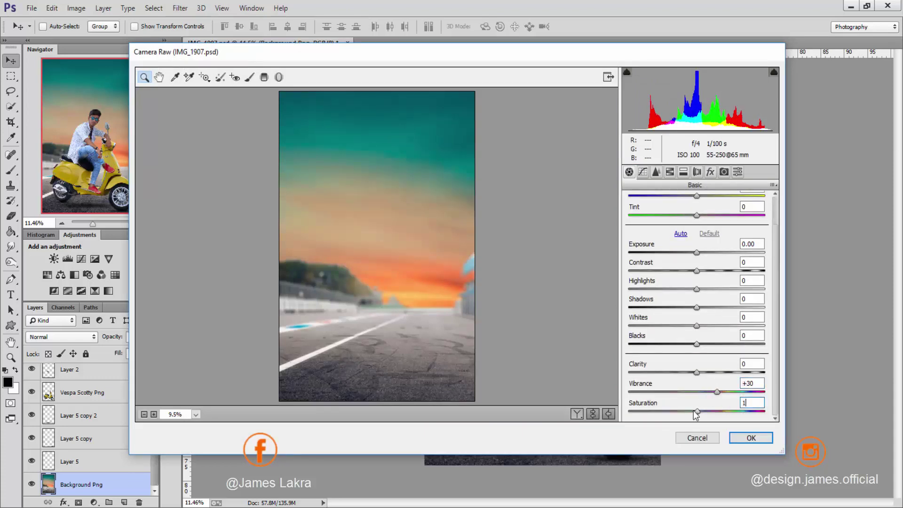
Set the HSL saturation to Oranges +24, Yellows +47, Aquas +43 and Blues -100.
left_click(669, 172)
left_click(660, 217)
left_click_drag(700, 275, 716, 275)
left_click_drag(700, 295, 731, 295)
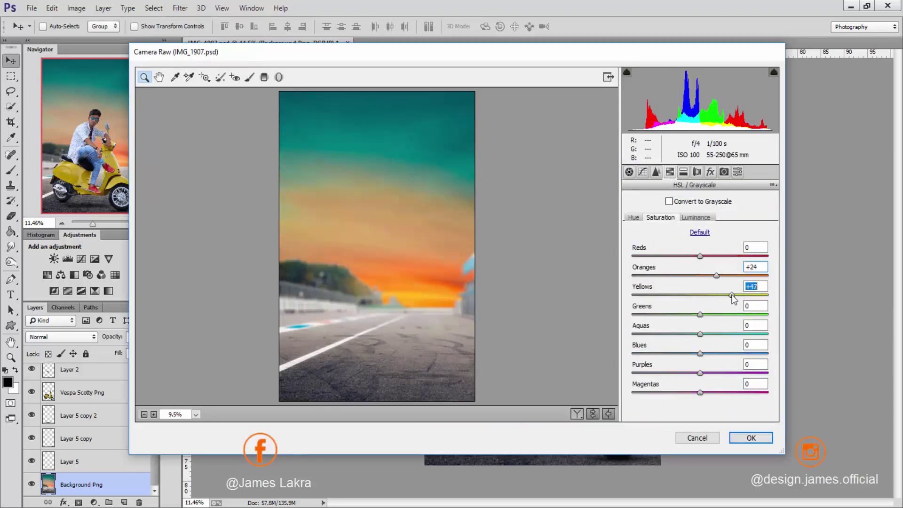
left_click_drag(700, 334, 615, 355)
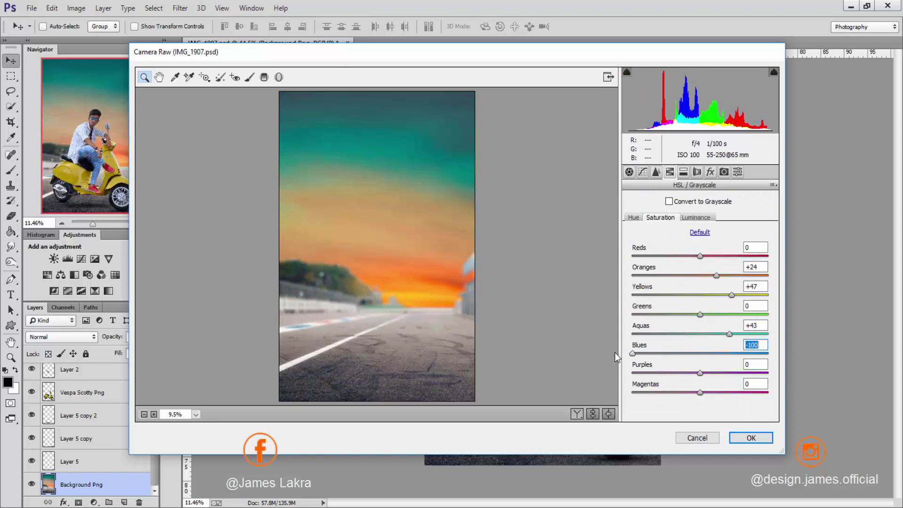
Set Contrast +15, Shadows -15, Blacks -7, Clarity +15 and Vibrance +50, and apply the Camera Raw filter.
left_click(629, 172)
left_click_drag(696, 271, 707, 272)
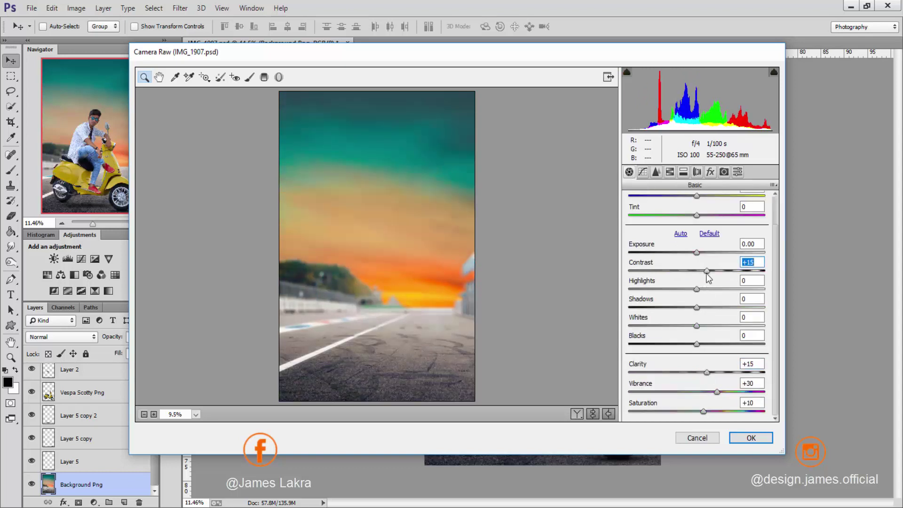
left_click_drag(697, 308, 689, 308)
left_click_drag(697, 345, 693, 345)
left_click_drag(717, 392, 732, 390)
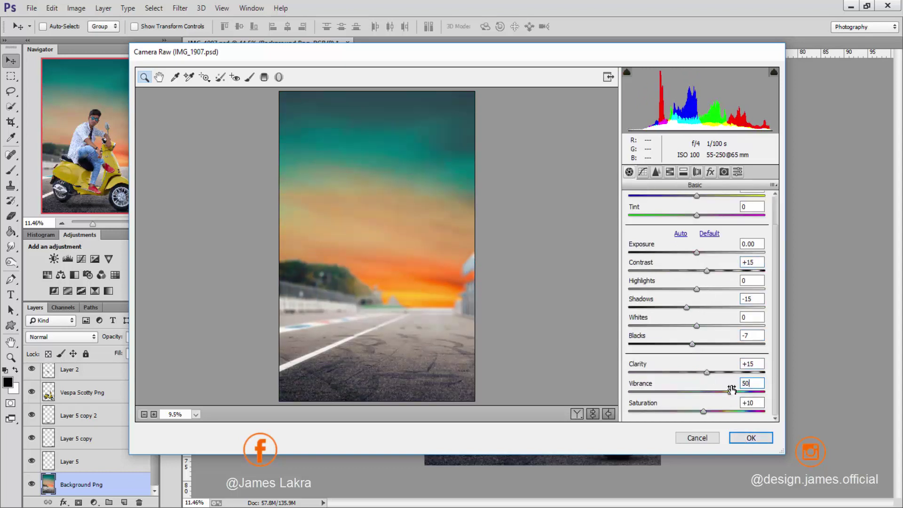
key("Return")
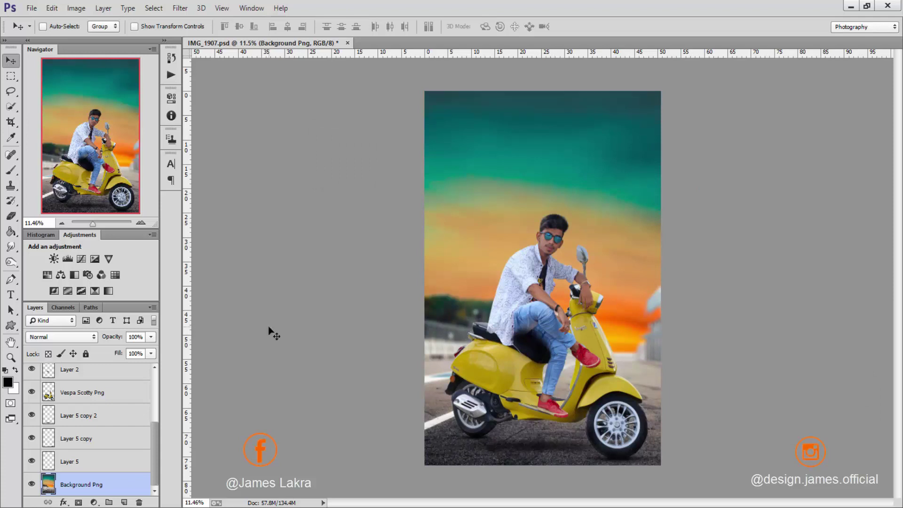
Flatten all layers into a single Background layer.
right_click(86, 487)
left_click(164, 352)
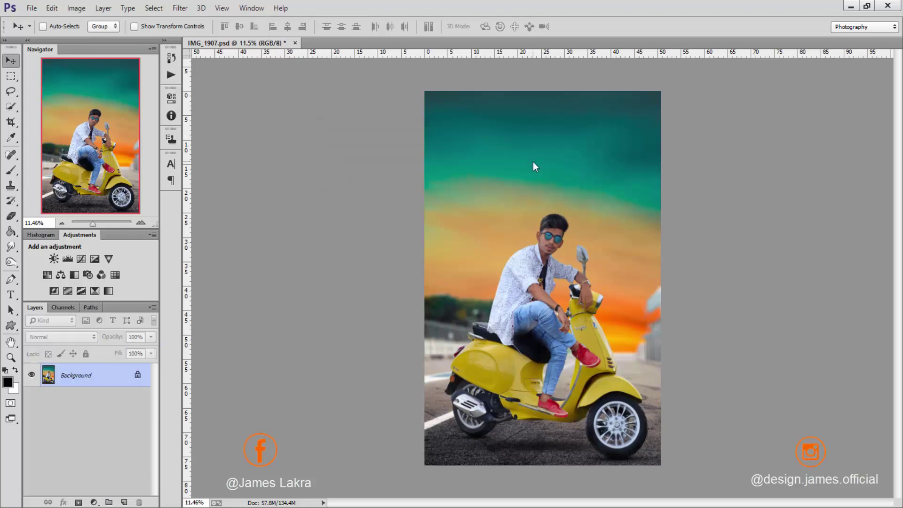
Smooth the skin on the man's forehead using a 40 px Mixer Brush loaded with sampled skin colour.
left_click(10, 172)
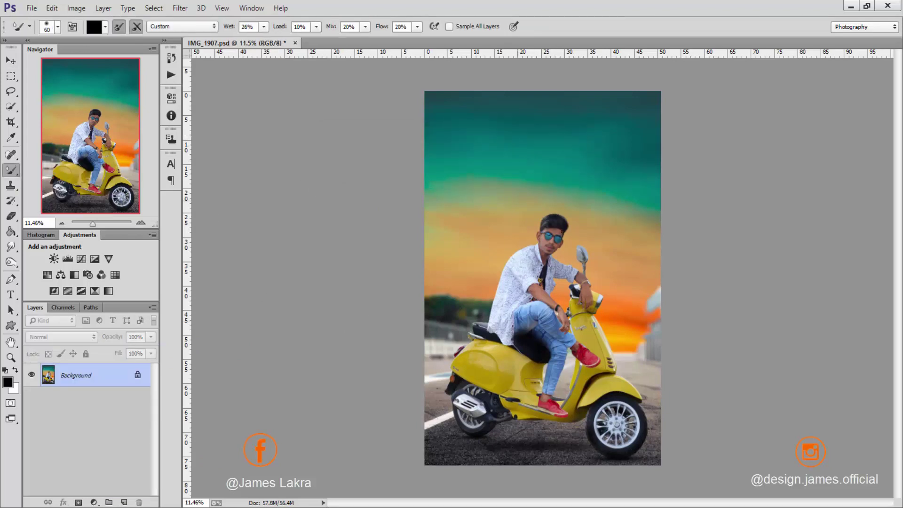
scroll(570, 234, "up", 8)
left_click(570, 234, "alt")
scroll(565, 241, "up", 3)
scroll(550, 322, "down", 3)
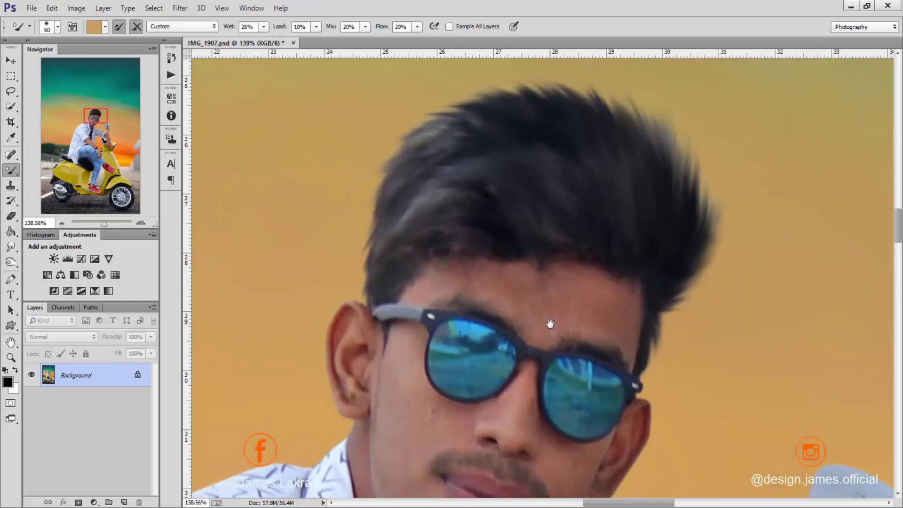
key("bracketleft")
key("bracketleft")
left_click(582, 369, "alt")
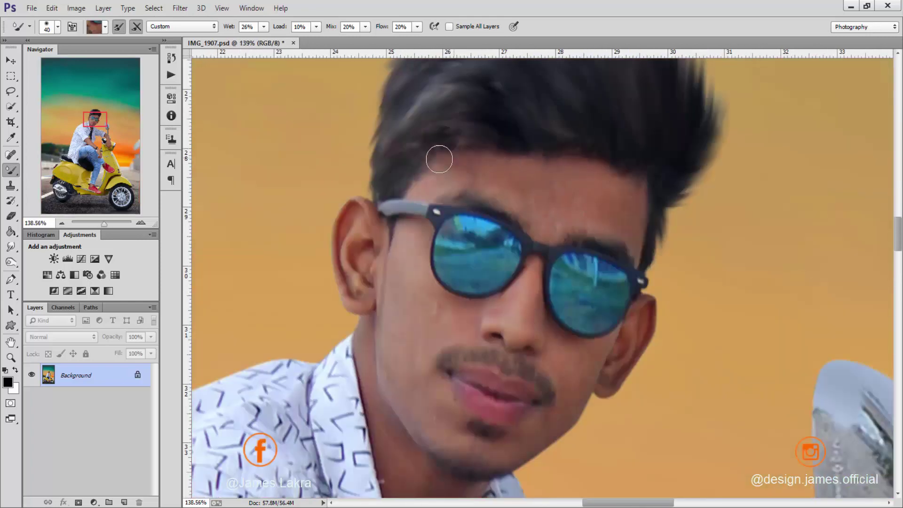
mouse_move(473, 172)
left_mouse_down()
mouse_move(533, 205)
mouse_move(611, 208)
mouse_move(617, 185)
mouse_move(558, 194)
mouse_move(642, 191)
mouse_move(587, 169)
mouse_move(438, 173)
mouse_move(525, 210)
left_mouse_up()
scroll(419, 248, "down", 2)
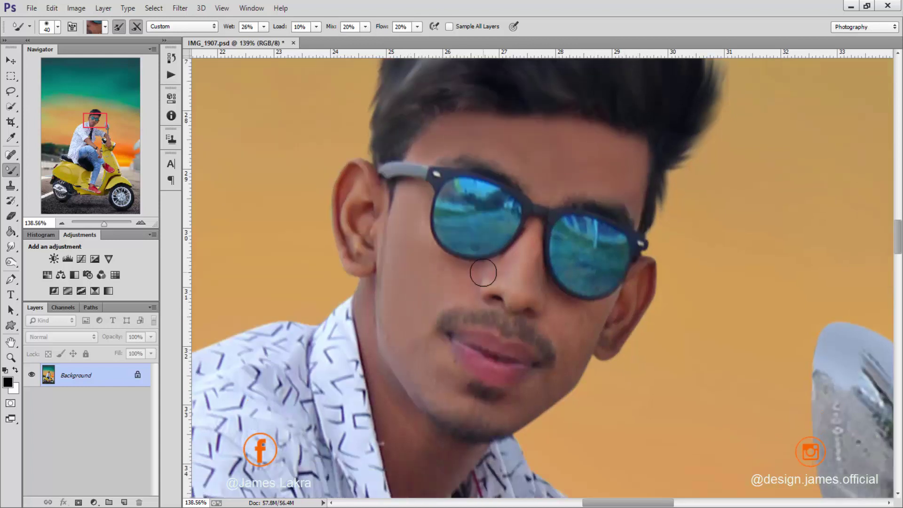
Smooth the remaining skin on the man's face and ear with the Mixer Brush, using brush sizes between 25 and 60 px.
left_click_drag(395, 207, 414, 257)
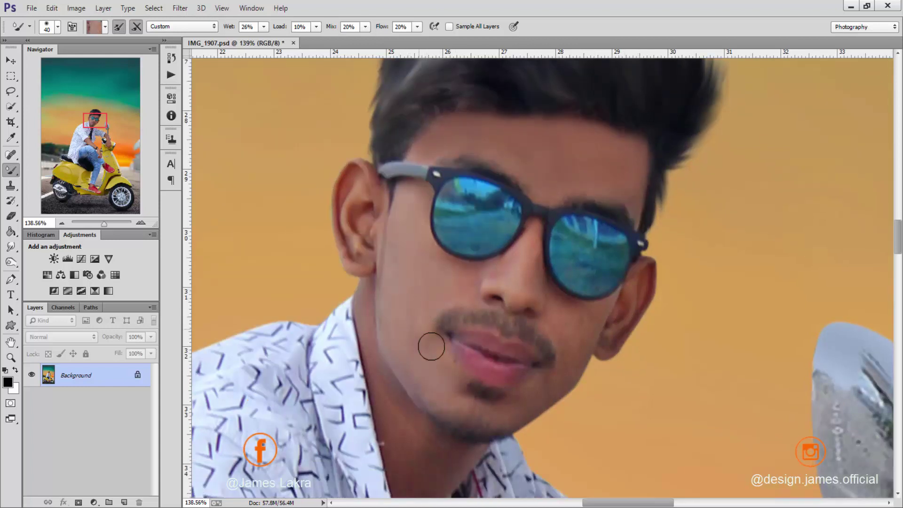
key("bracketleft")
key("bracketleft")
key("bracketleft")
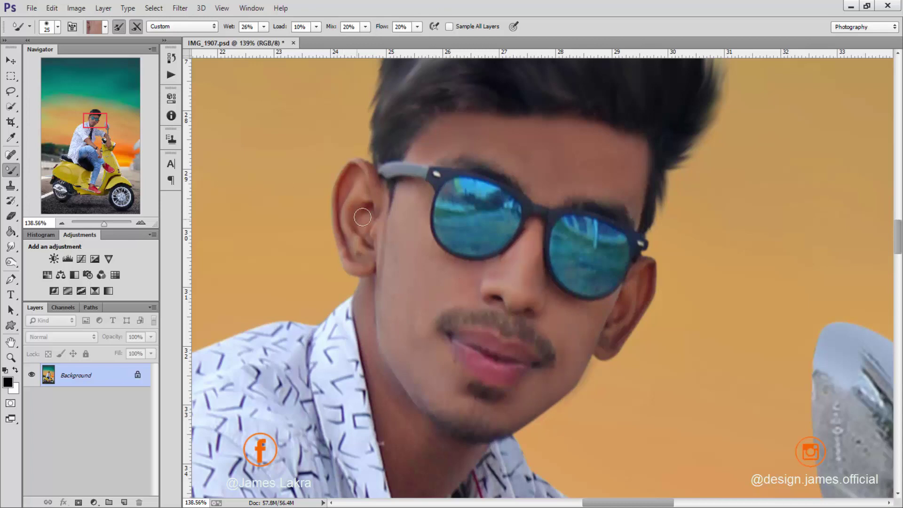
scroll(625, 192, "down", 3)
key("bracketright")
key("bracketright")
key("bracketright")
key("bracketright")
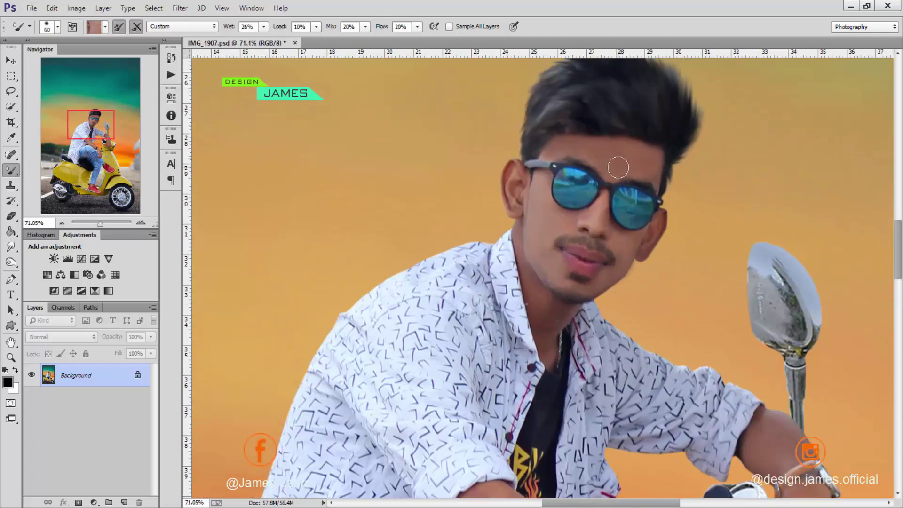
scroll(540, 272, "down", 2)
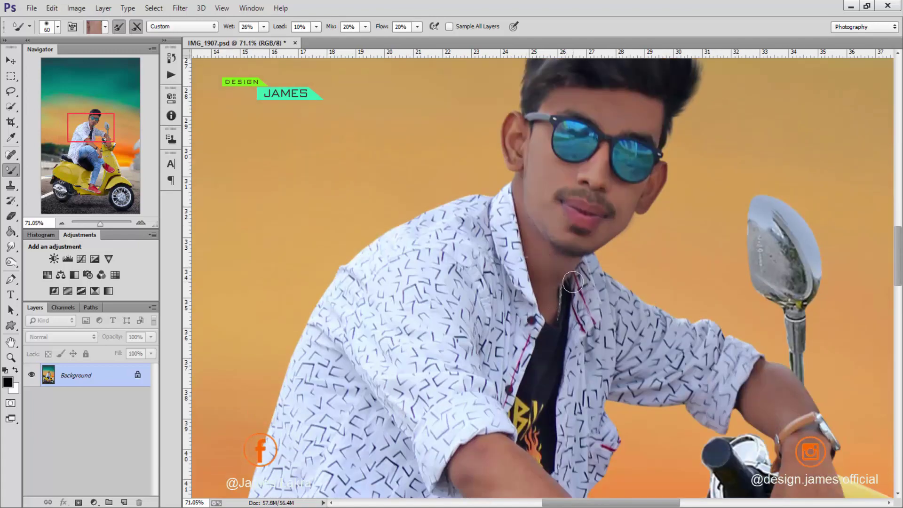
scroll(590, 257, "down", 5)
scroll(590, 258, "down", 1)
Add a Selective Color adjustment clipped to the Background, with Reds at Cyan -87, Yellow +28 and Black -25.
key("v")
left_click(171, 98)
left_click(108, 291)
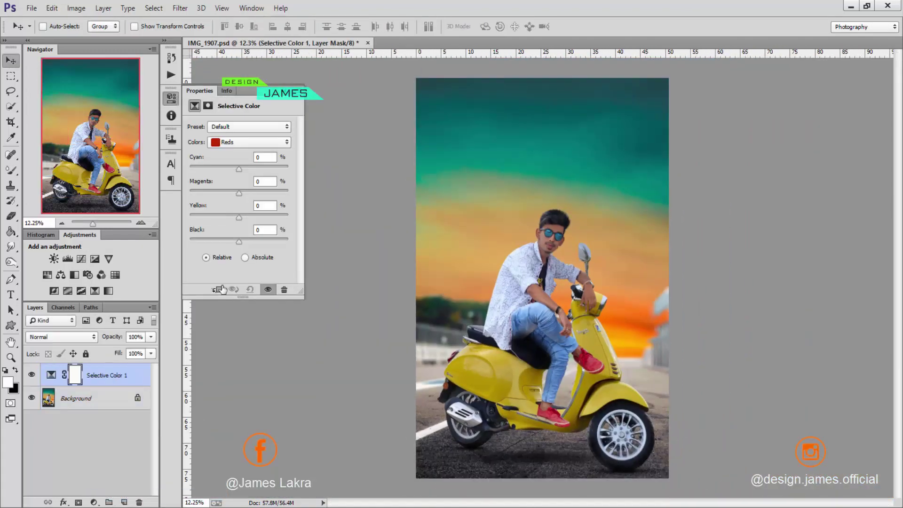
left_click_drag(239, 240, 226, 241)
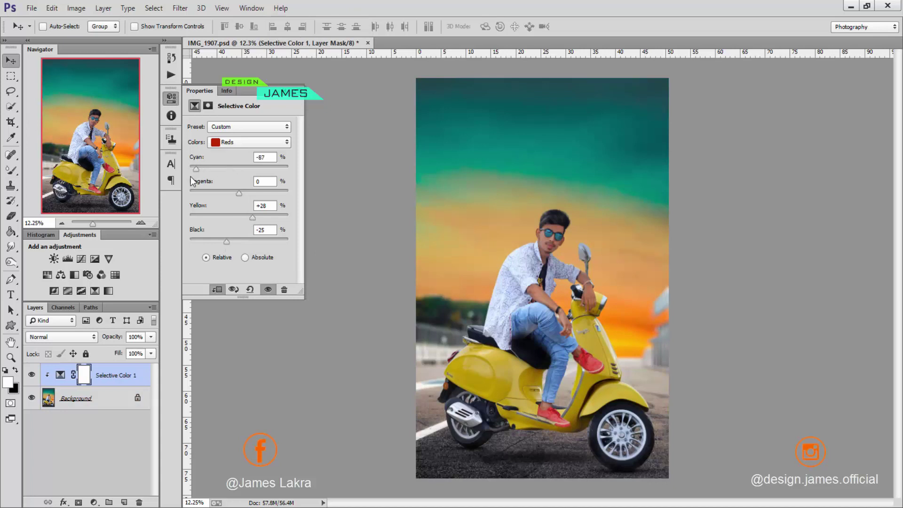
left_click(172, 98)
Invert the Selective Color mask and paint the effect back over the man's skin with a white 250 px Normal-mode brush at 100% flow.
key("ctrl+i")
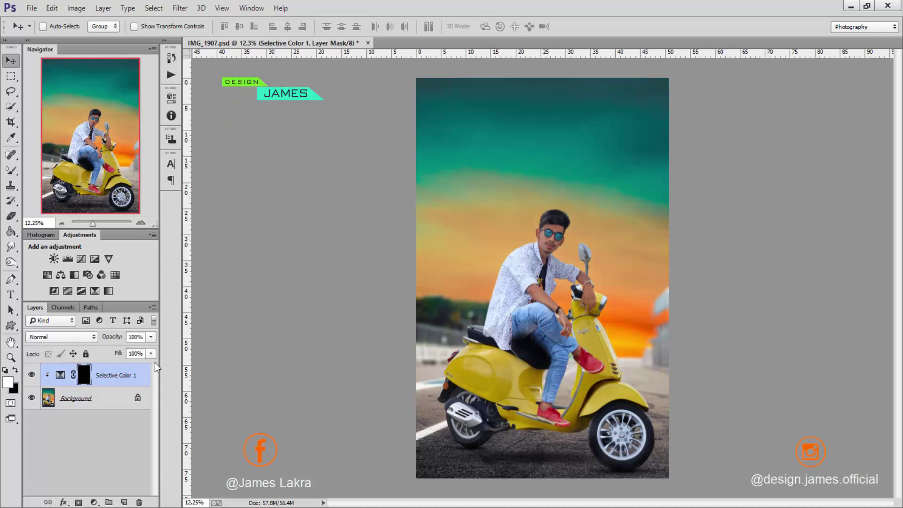
key("b")
left_click(296, 27)
type("100")
left_click(142, 26)
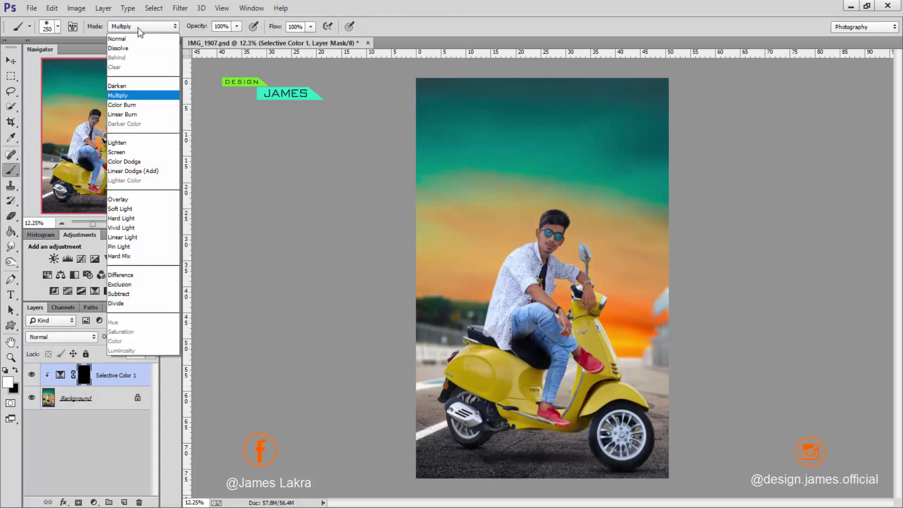
left_click(122, 31)
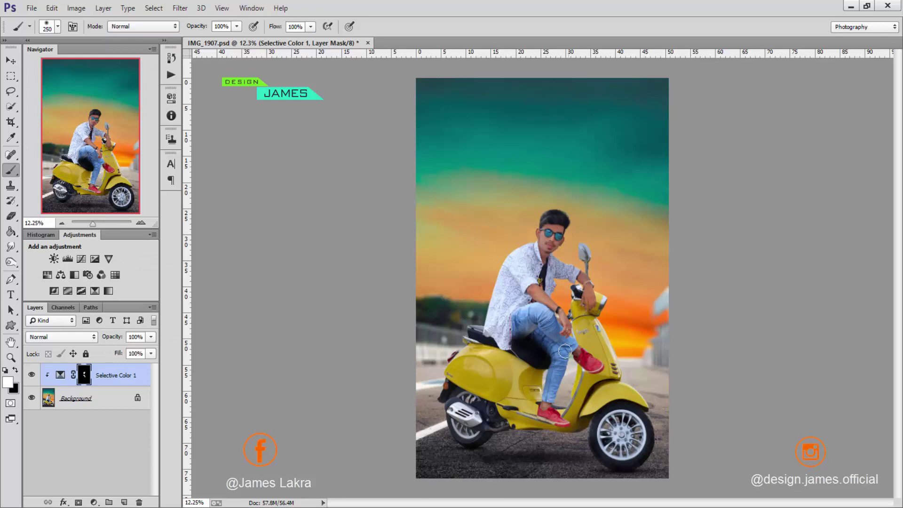
scroll(558, 221, "up", 5)
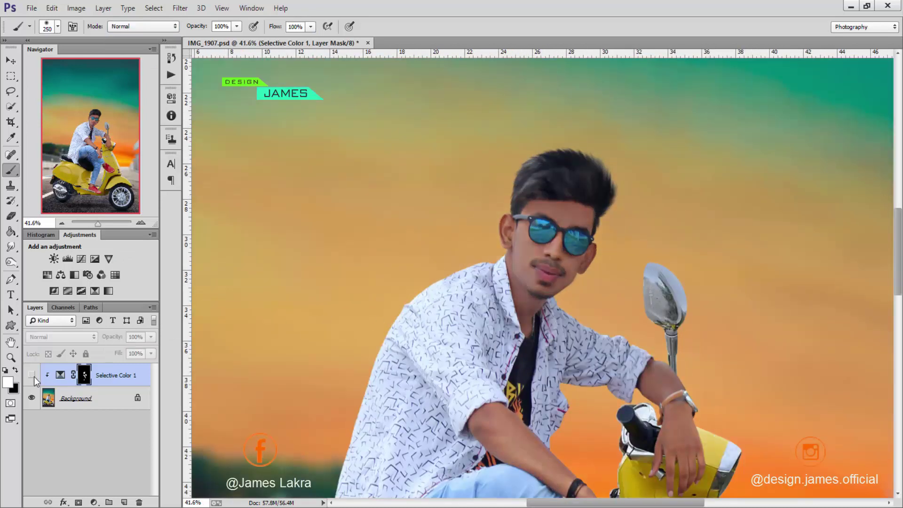
Flatten the image, reset the default colours and duplicate the Background layer.
scroll(513, 282, "down", 5)
right_click(110, 407)
left_click(157, 361)
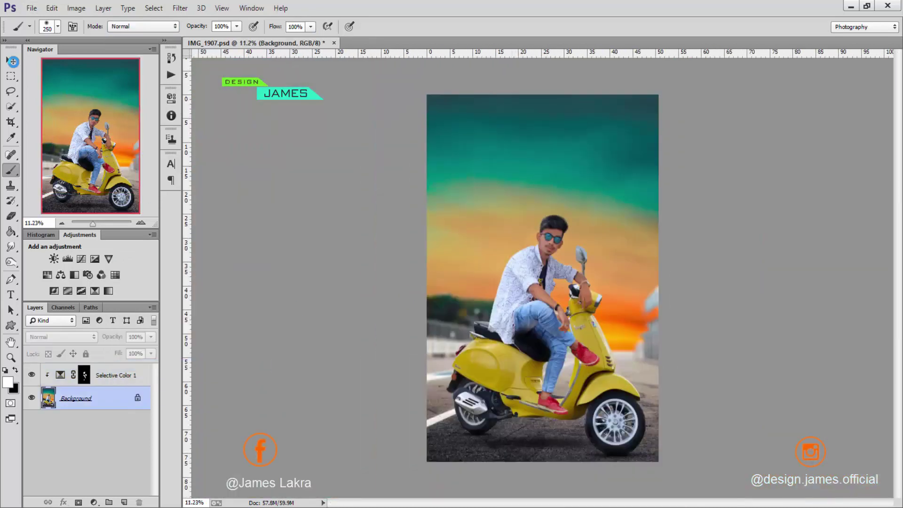
left_click(10, 60)
key("d")
key("ctrl+j")
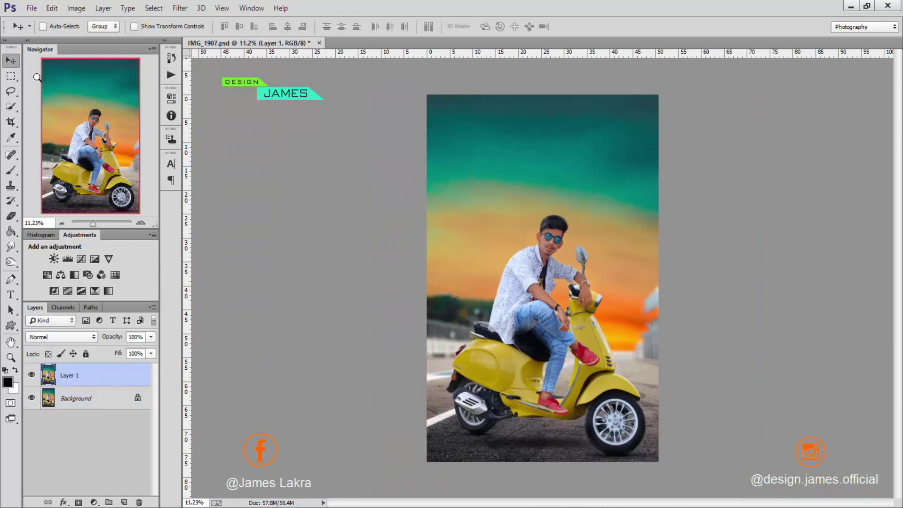
Open the duplicate layer in the Camera Raw filter and set Shadows +40, Clarity +50 and Vibrance +30.
left_click(181, 8)
left_click(207, 77)
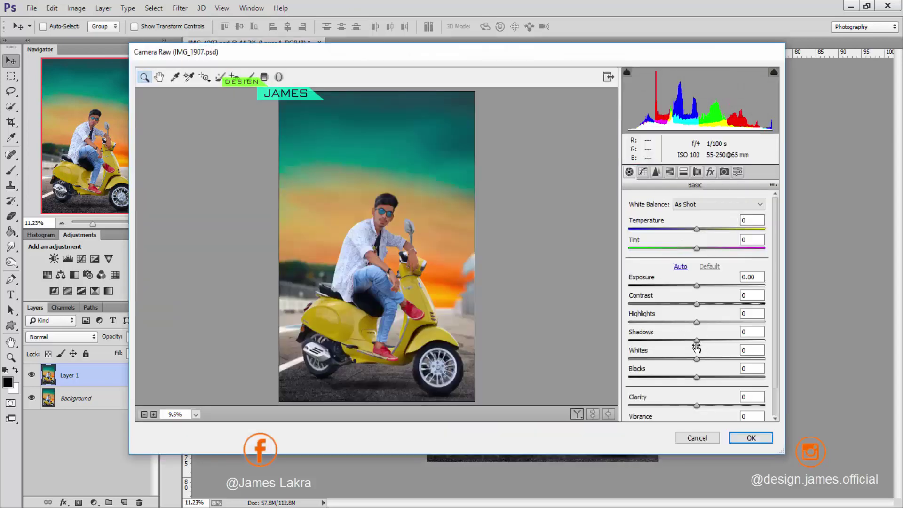
left_click_drag(697, 342, 725, 341)
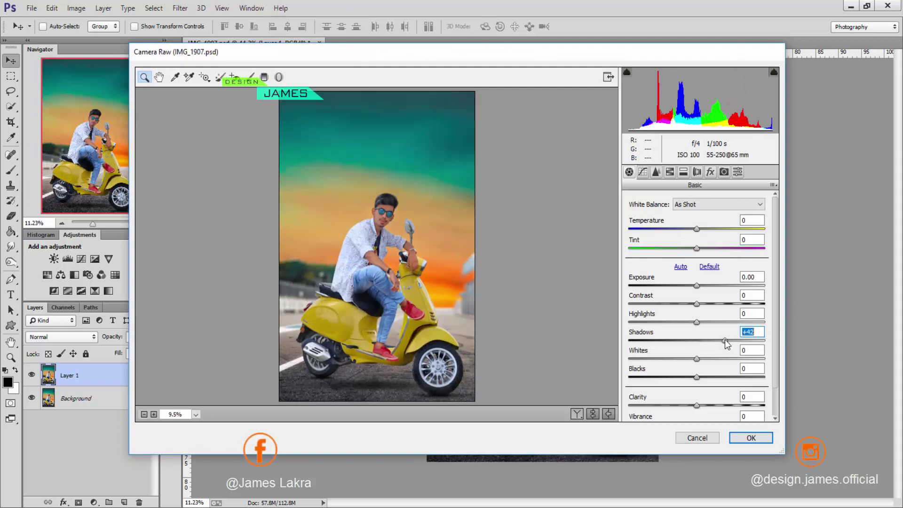
type("40")
scroll(744, 365, "down", 1)
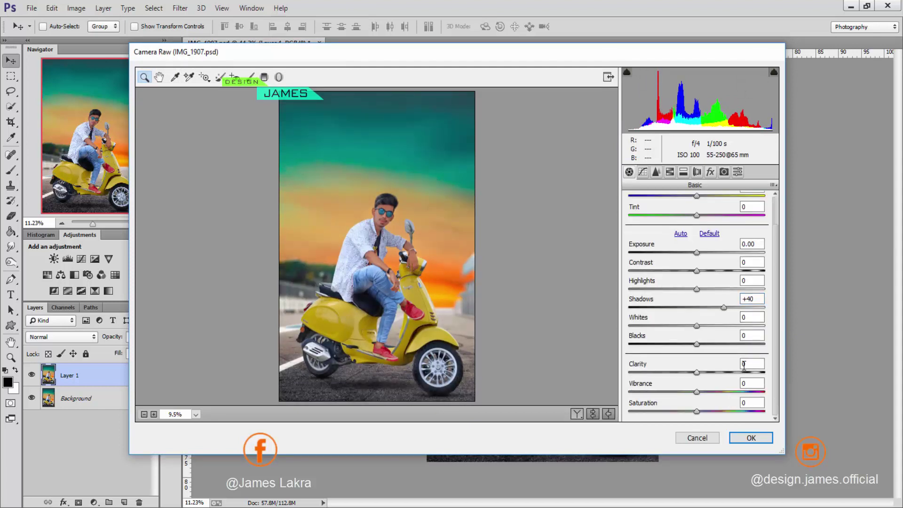
key("BackSpace")
type("50")
key("Return")
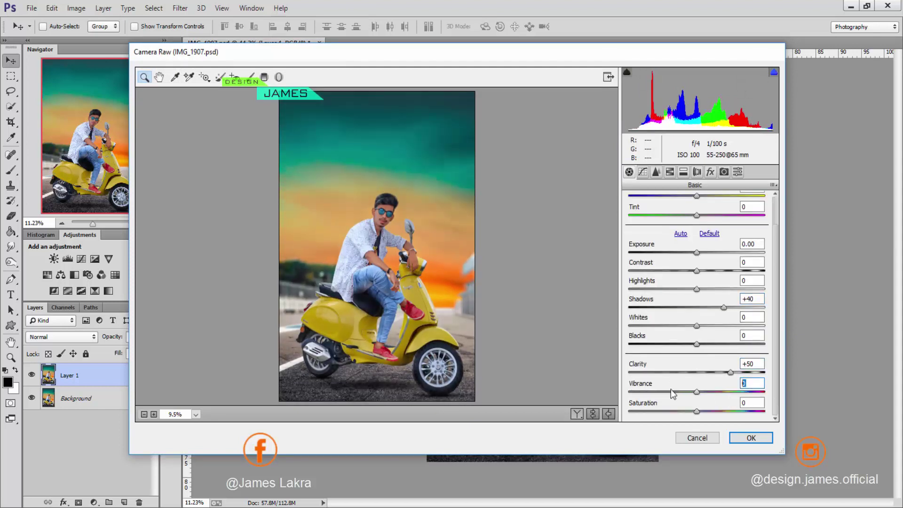
Boost the Yellows and raise the Oranges luminance in HSL, with Blacks at -20 and Contrast at +10.
left_click(670, 171)
left_click_drag(699, 295, 755, 295)
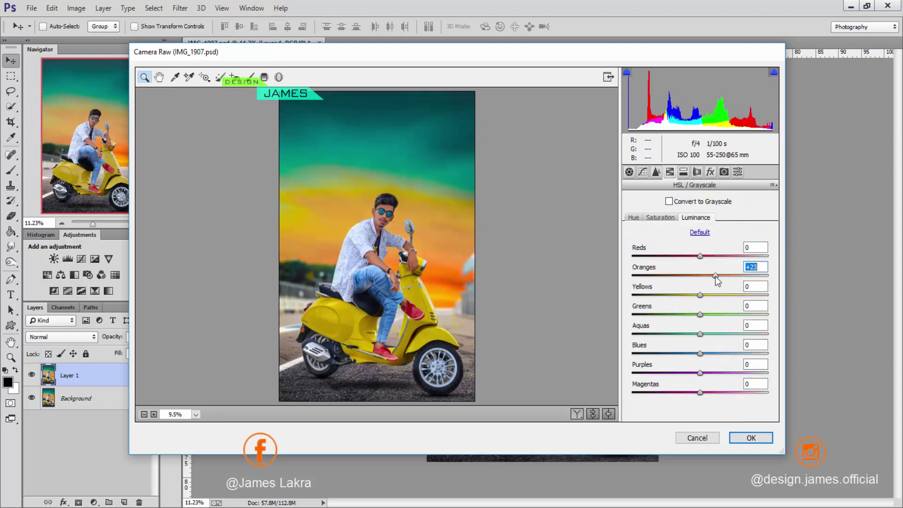
left_click(630, 172)
left_click_drag(703, 345, 677, 346)
left_click_drag(697, 271, 703, 270)
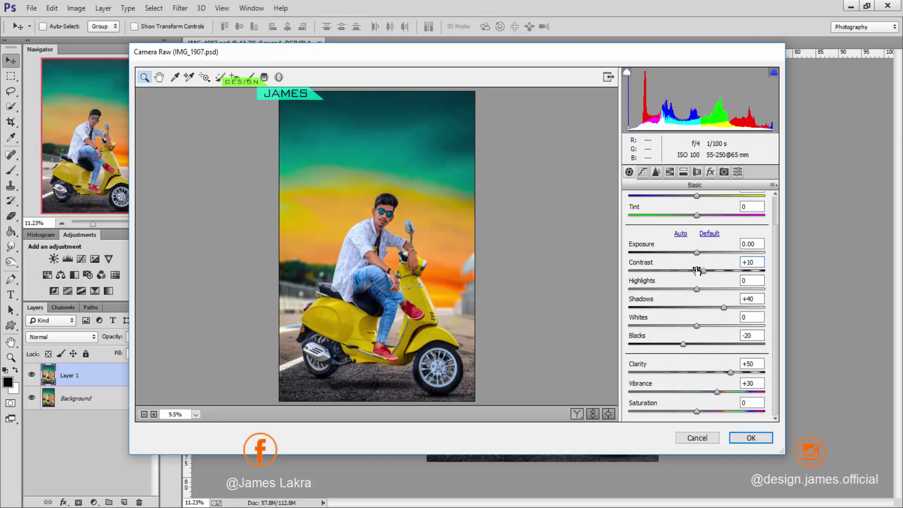
Split-tone the highlights and shadows with a slight hue and saturation tint, and apply the Camera Raw filter.
left_click(710, 171)
left_click(684, 171)
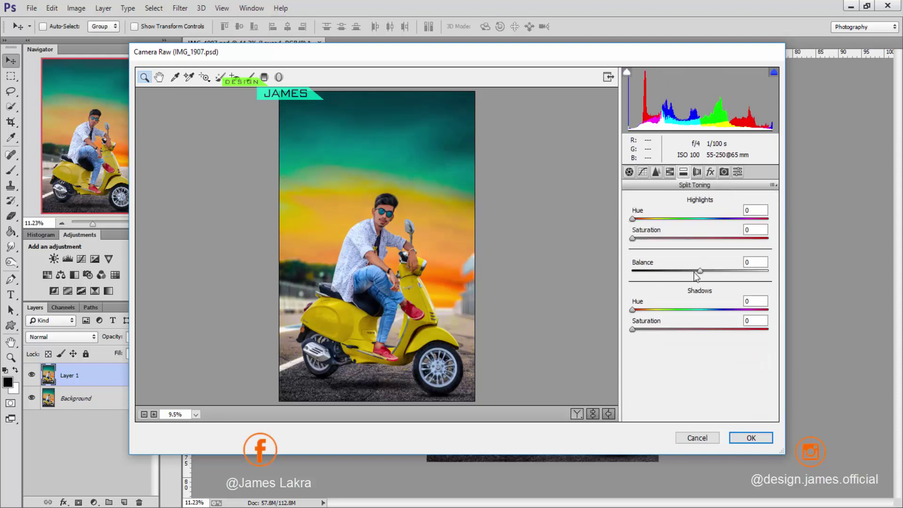
left_click_drag(632, 219, 645, 240)
left_click_drag(632, 310, 682, 310)
left_click_drag(632, 330, 641, 329)
left_click(758, 439)
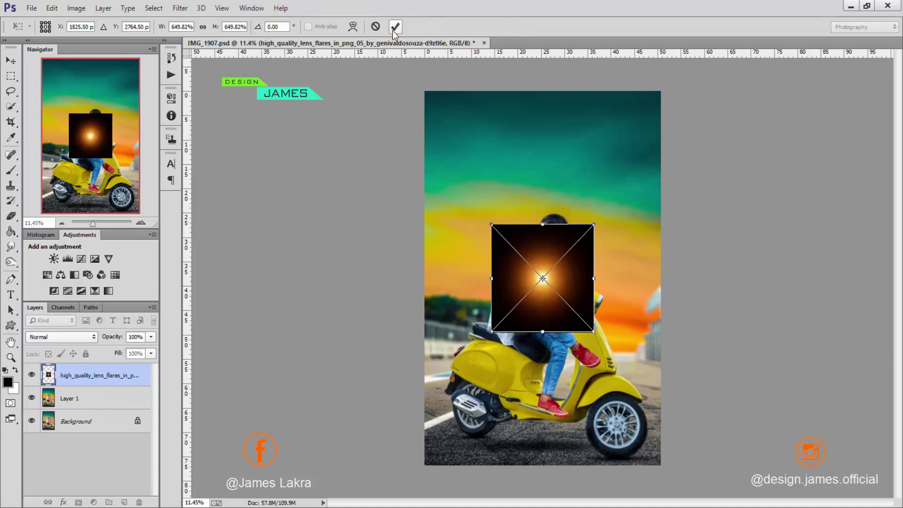
Set the placed lens flare image to Screen blend mode and commit its placement.
left_click(52, 337)
left_click(43, 136)
key("Return")
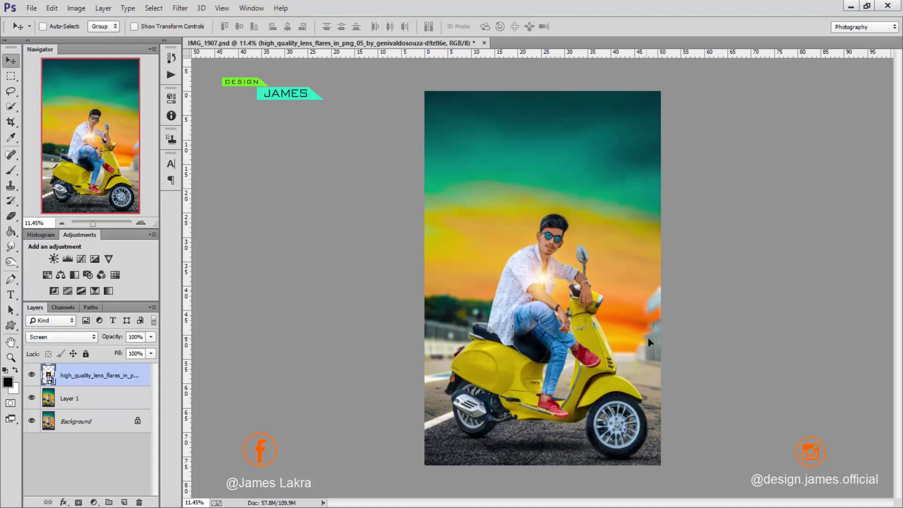
Enlarge the lens flare to about 1227% and position it on the sunset horizon at the photo's right edge.
left_click_drag(626, 254, 724, 303)
key("ctrl+t")
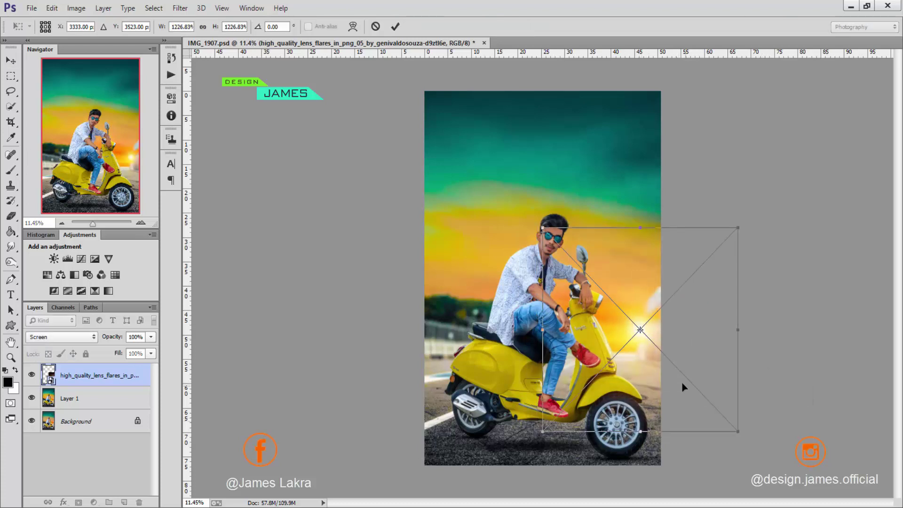
key("Return")
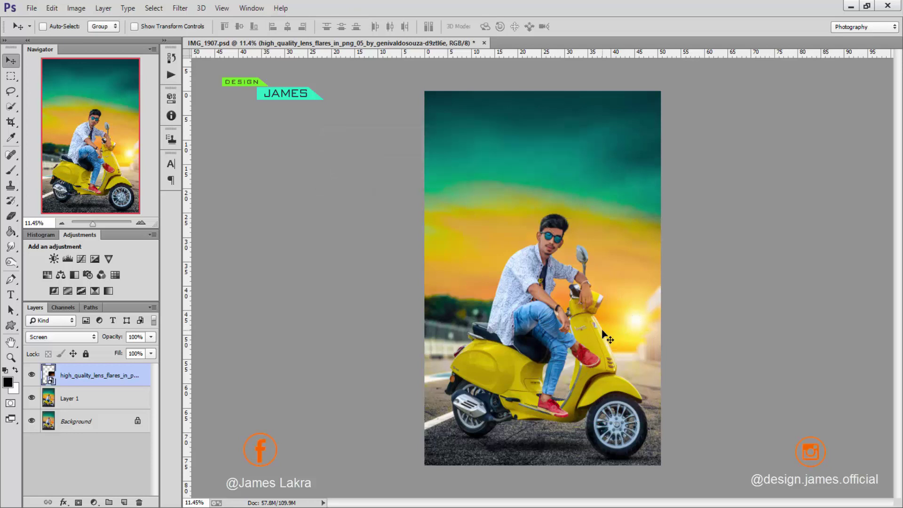
left_click_drag(608, 338, 661, 333)
Flatten all layers into the Background and open the image in Color Efex Pro 4.
right_click(103, 423)
left_click(155, 365)
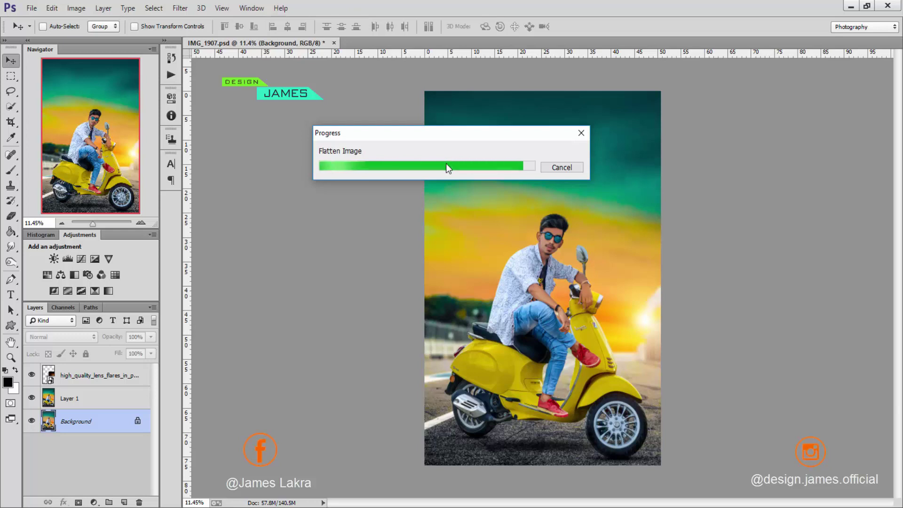
left_click(180, 8)
mouse_move(261, 312)
left_click(395, 311)
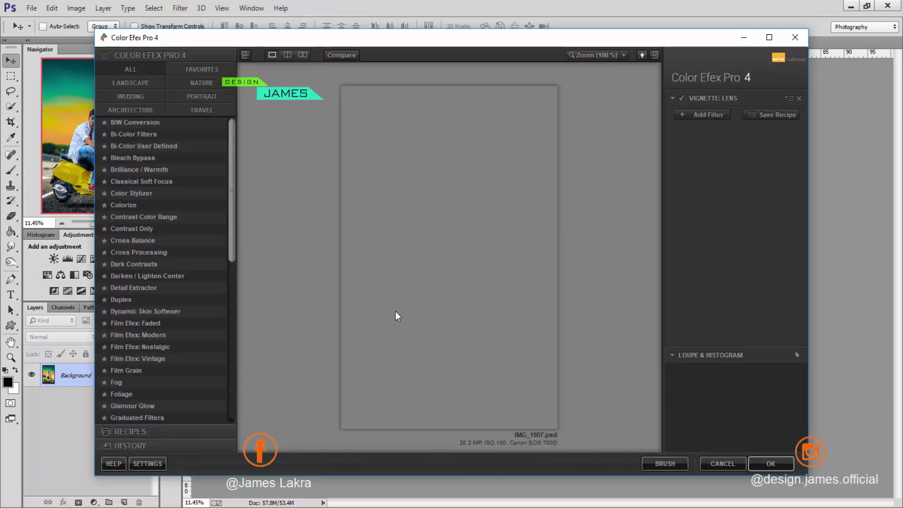
Apply the darkened Vignette: Lens preset with its Amount set to -10%.
scroll(219, 423, "down", 10)
left_click(219, 424)
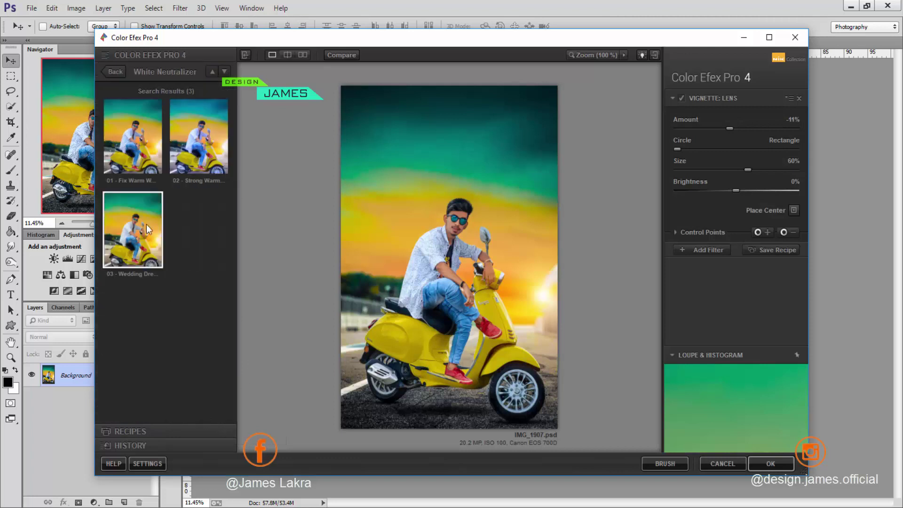
left_click(211, 71)
left_click(133, 136)
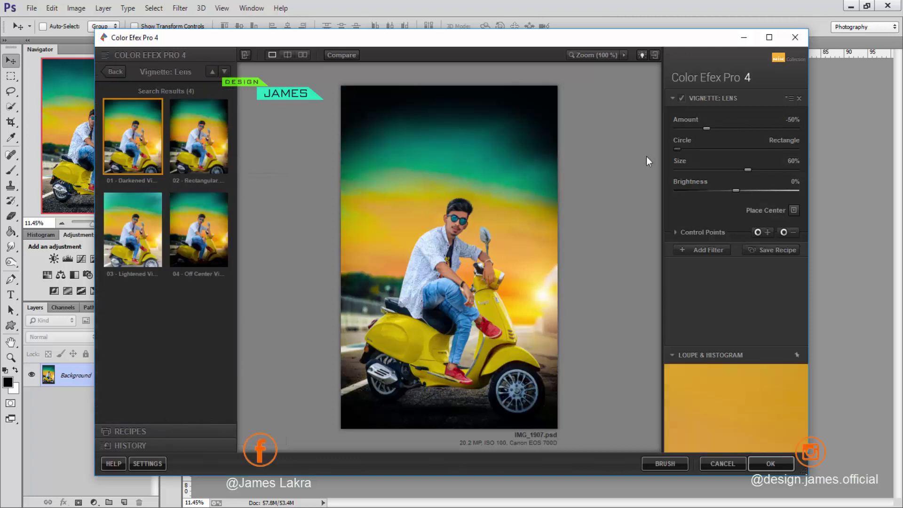
left_click_drag(726, 129, 730, 129)
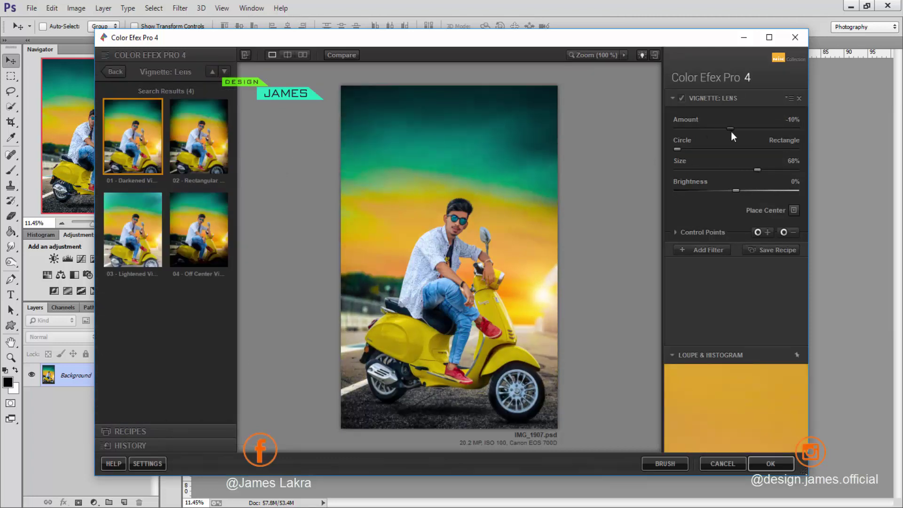
Add the default Detail Extractor filter at 10% with Contrast 20%, adjust its Saturation, and apply the Color Efex Pro filters.
left_click(714, 252)
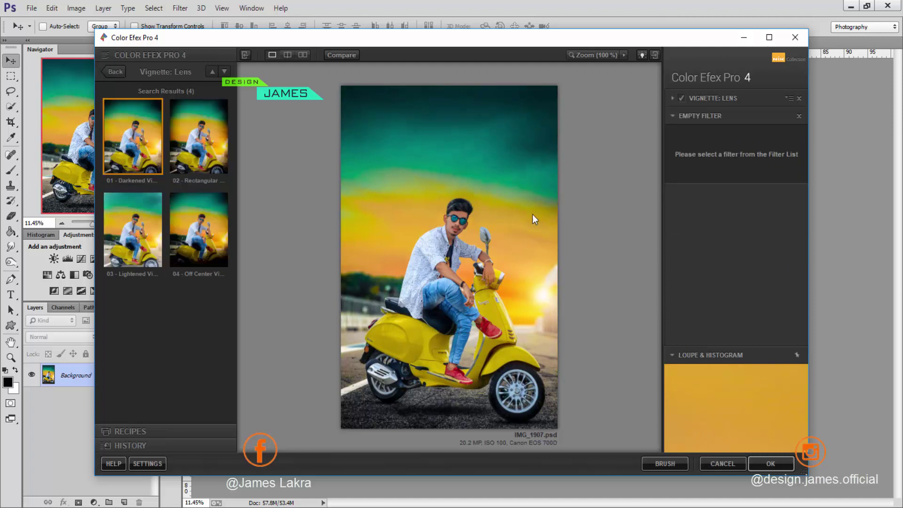
scroll(197, 207, "up", 8)
left_click(220, 290)
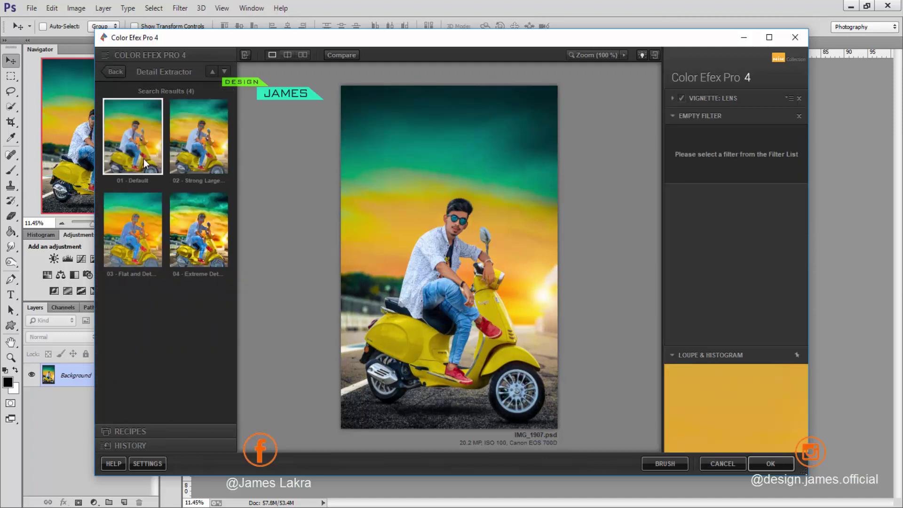
type("10")
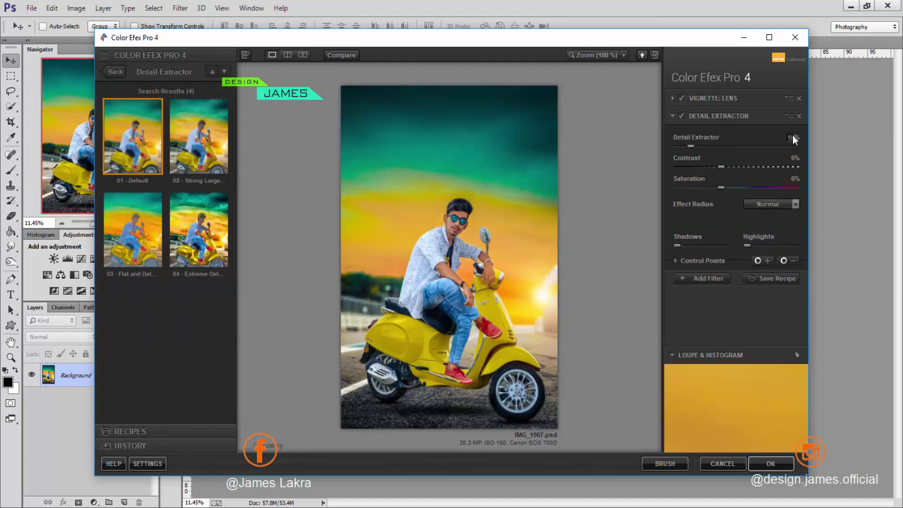
type("20")
left_click(793, 179)
type("10")
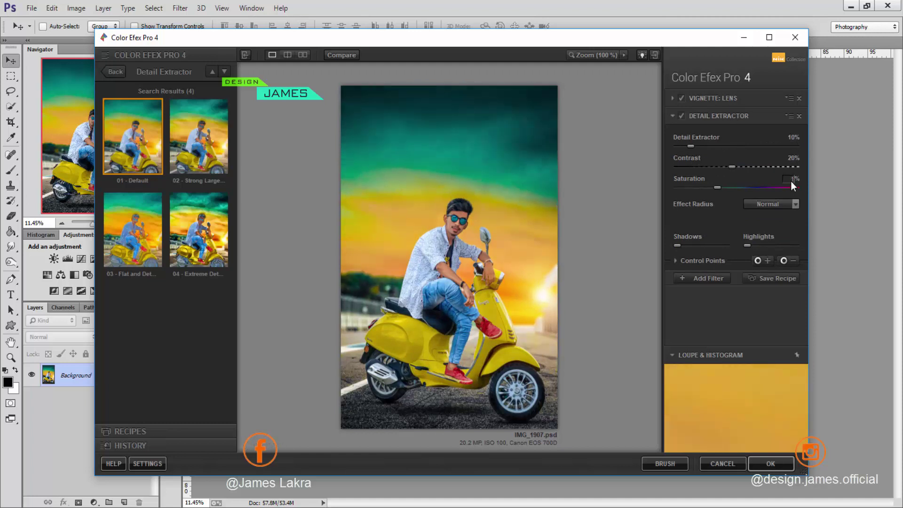
type("30")
left_click(774, 459)
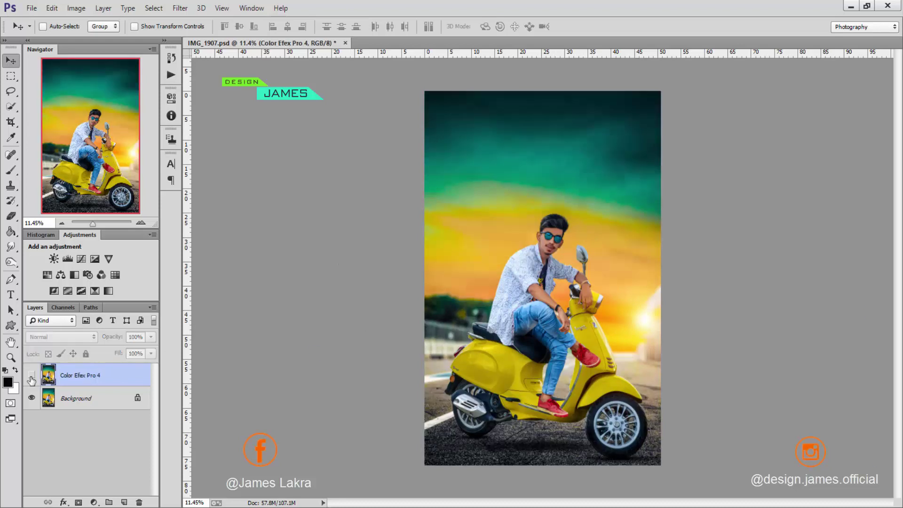
Flatten the image and add a Color Lookup adjustment using the Kodak 5218 Kodak 2395 3DLUT.
right_click(107, 398)
left_click(198, 356)
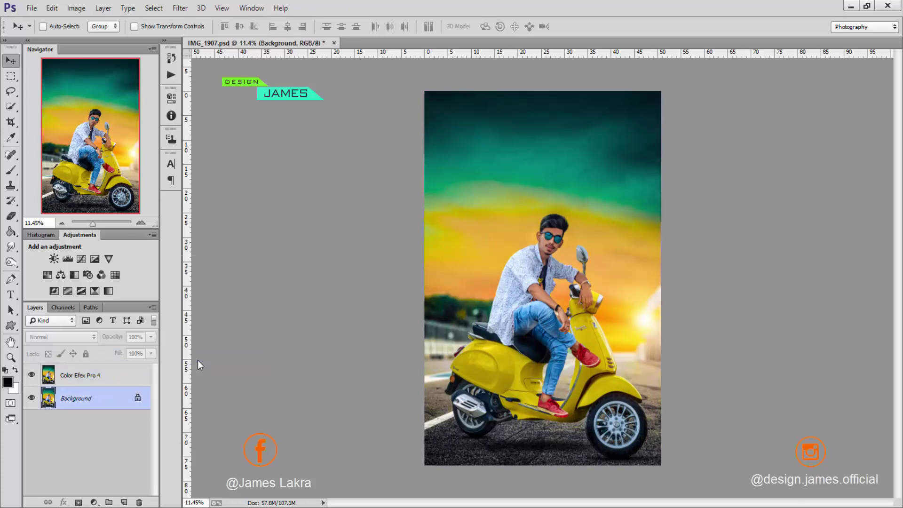
left_click(286, 127)
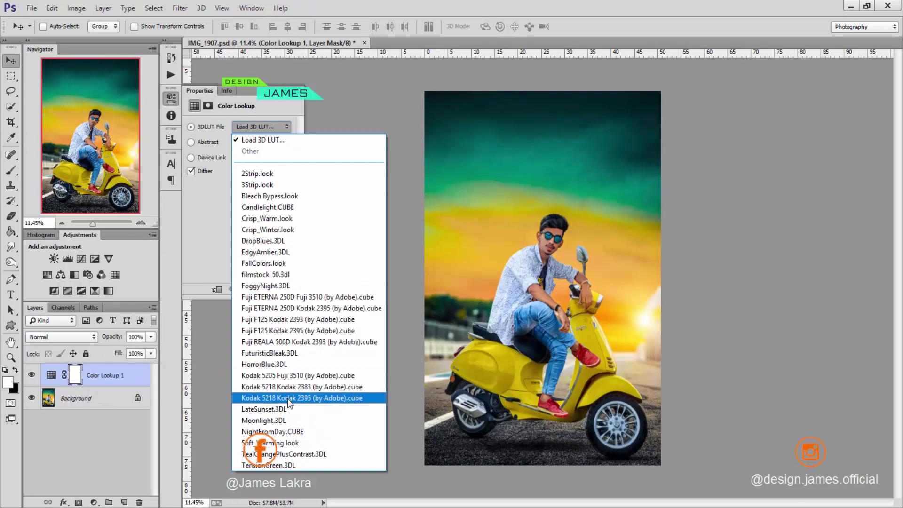
left_click(287, 398)
Try the Fuji F125 Kodak 2395 and Crisp_Winter 3DLUTs on the Color Lookup layer.
left_click(262, 127)
left_click(286, 329)
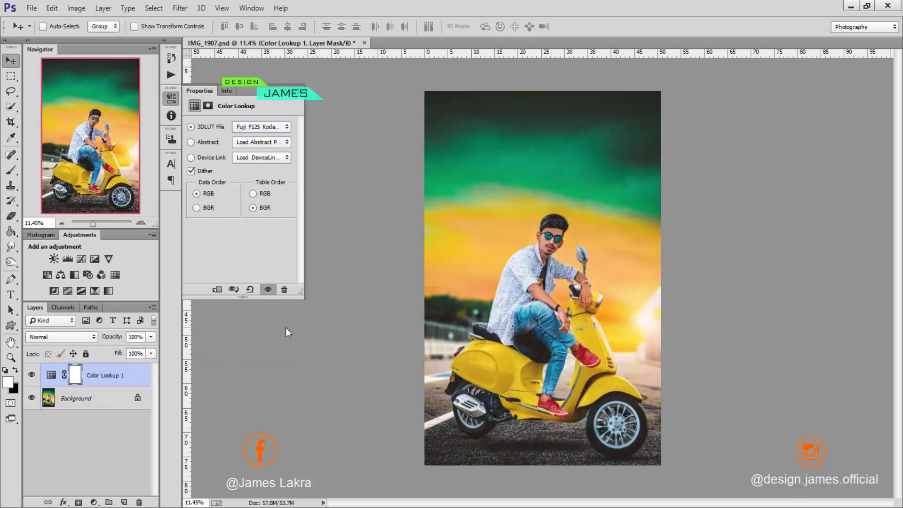
left_click(278, 127)
left_click(274, 230)
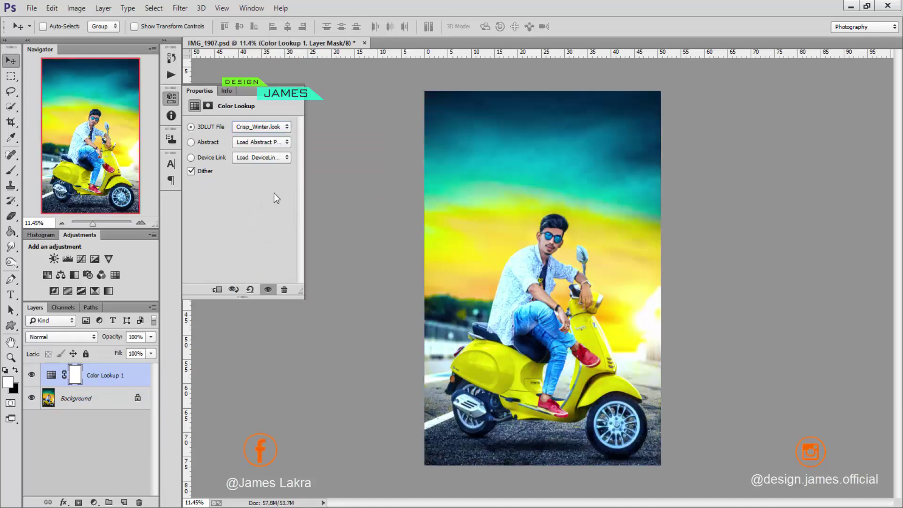
Apply the Fuji ETERNA 250D Kodak 2395 3DLUT and set the Color Lookup layer's fill to 50%.
left_click(274, 128)
left_click(278, 309)
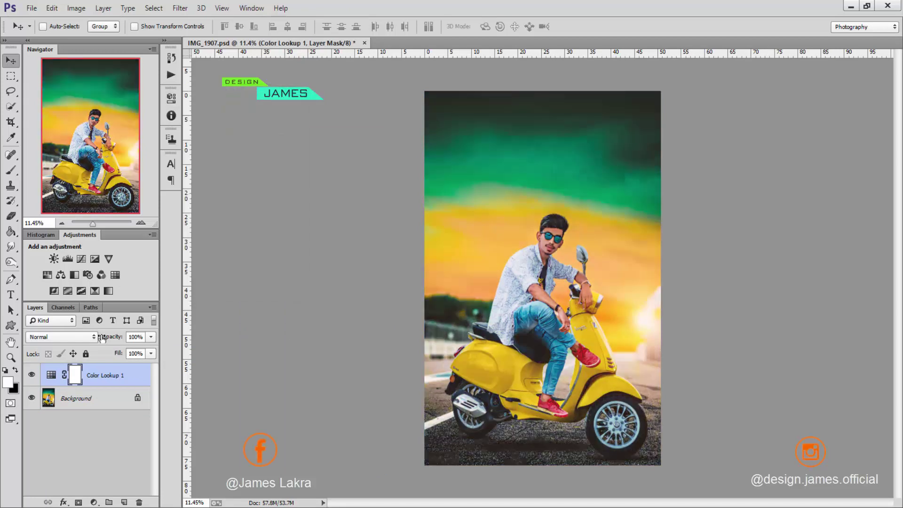
type("50")
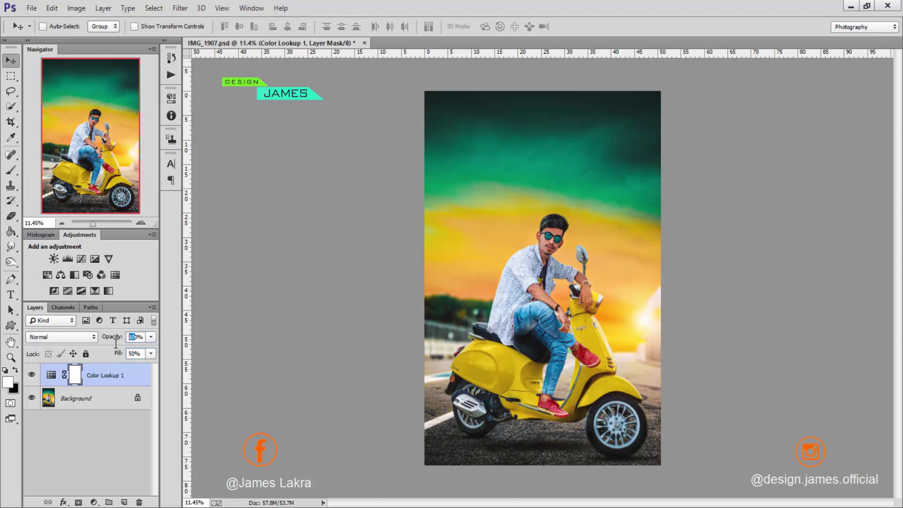
Unlock the Background layer and scale the photo down slightly to leave a thin border around it.
left_click(138, 398)
key("ctrl+t")
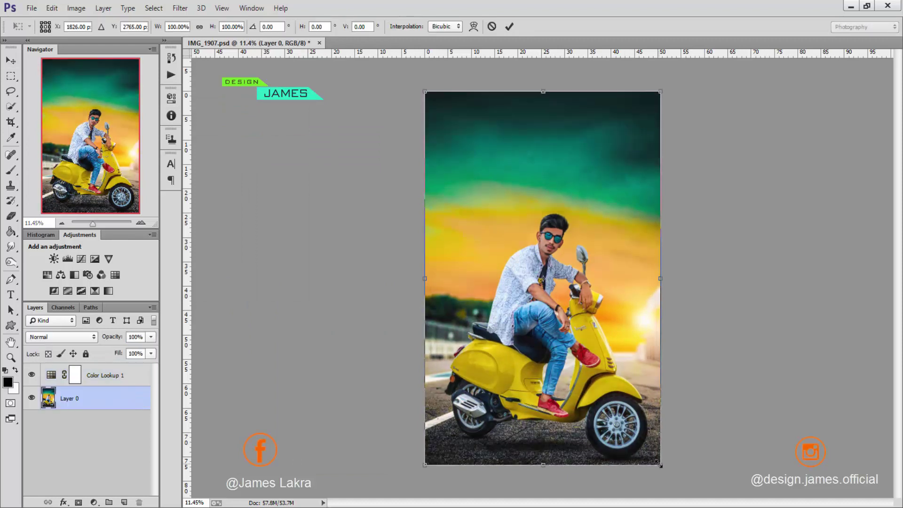
left_click_drag(661, 465, 658, 462)
Delete a narrow strip along the photo's upper edge and move the photo up so the lower border becomes wider.
left_click(12, 75)
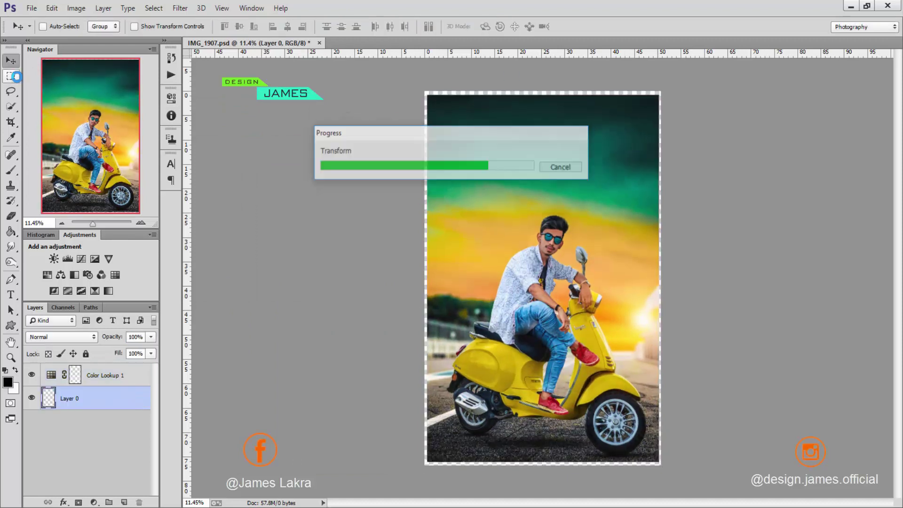
left_click(51, 67)
left_click_drag(425, 94, 694, 98)
key("Delete")
key("v")
left_click_drag(508, 164, 518, 156)
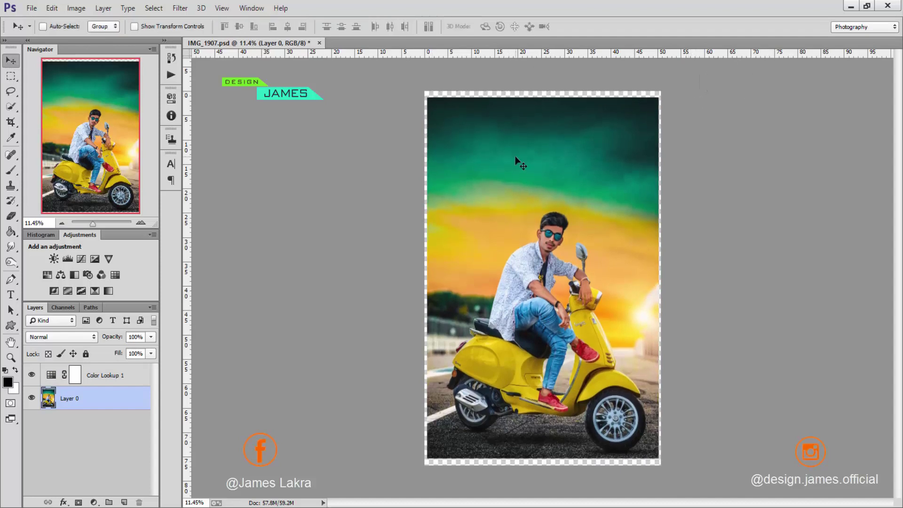
Fill the transparent border around the photo with white using the Paint Bucket.
left_click(12, 231)
key("x")
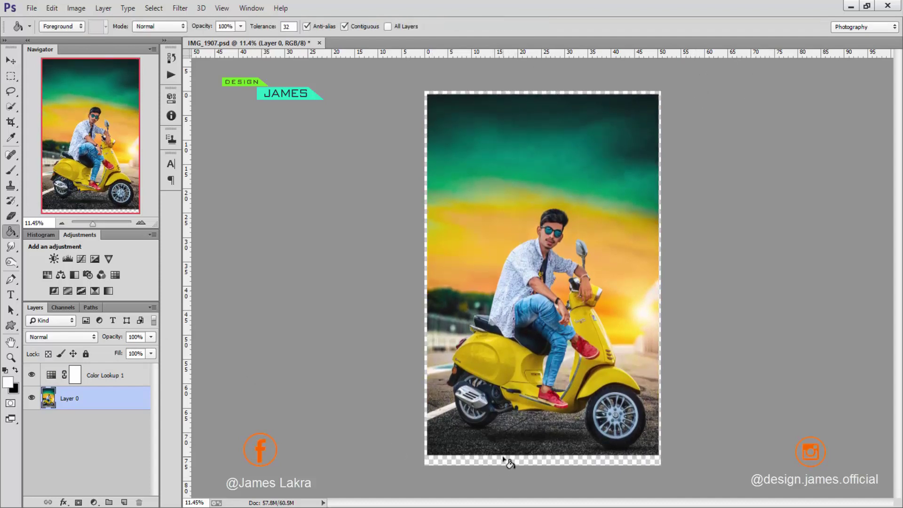
left_click(540, 460)
key("v")
Place the Fashion Fleet logo from the #5 folder as an embedded image, centred in the white lower border.
left_click(31, 8)
left_click(94, 153)
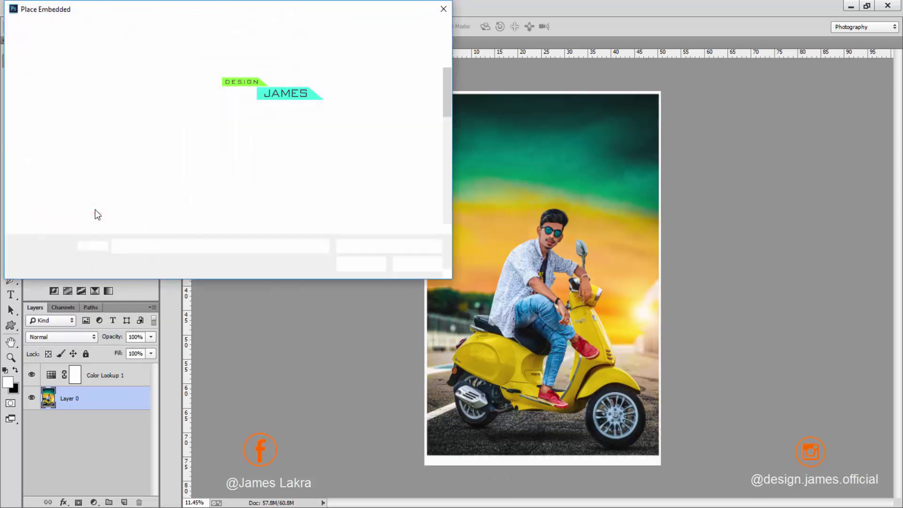
left_click(57, 28)
double_click(198, 93)
double_click(136, 97)
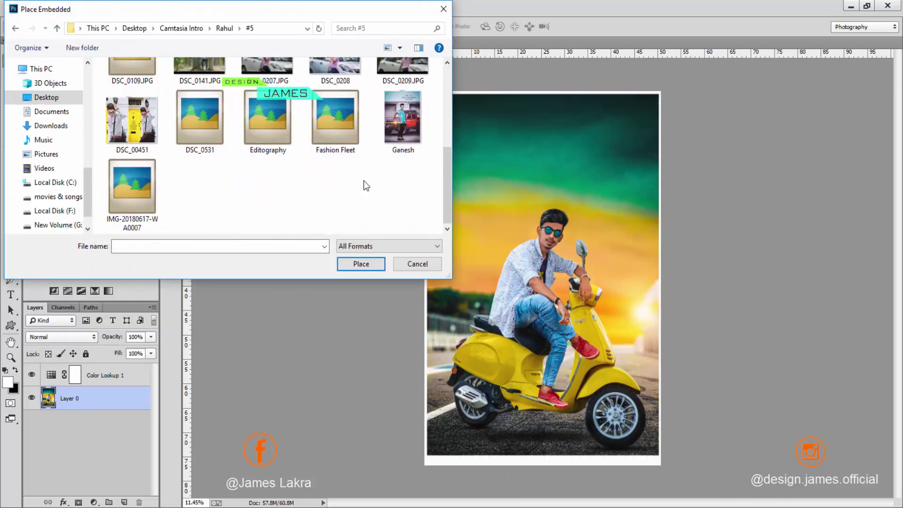
scroll(346, 160, "down", 5)
left_click(334, 125)
left_click(361, 264)
left_click_drag(559, 284, 568, 459)
key("Return")
Place the Editography text image as an embedded file and move it up into the dark green sky.
left_click(32, 8)
left_click(99, 188)
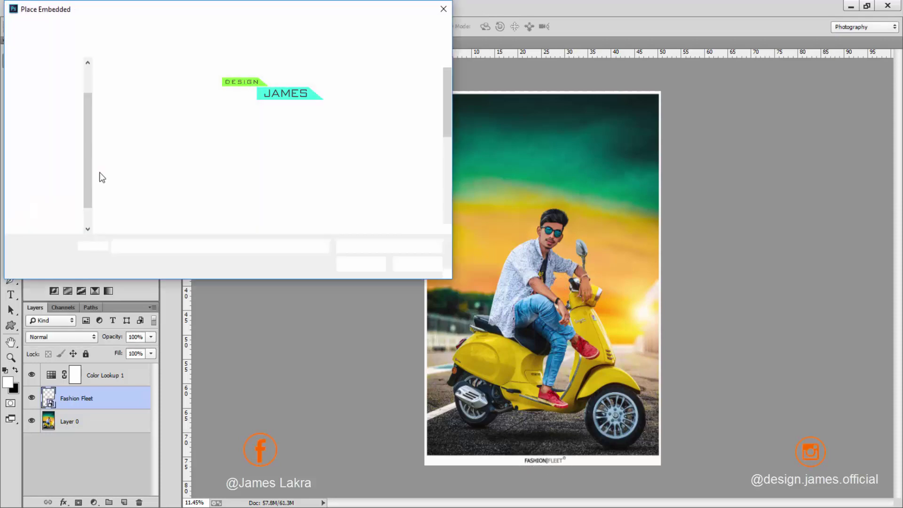
double_click(273, 156)
left_click_drag(570, 287, 622, 308)
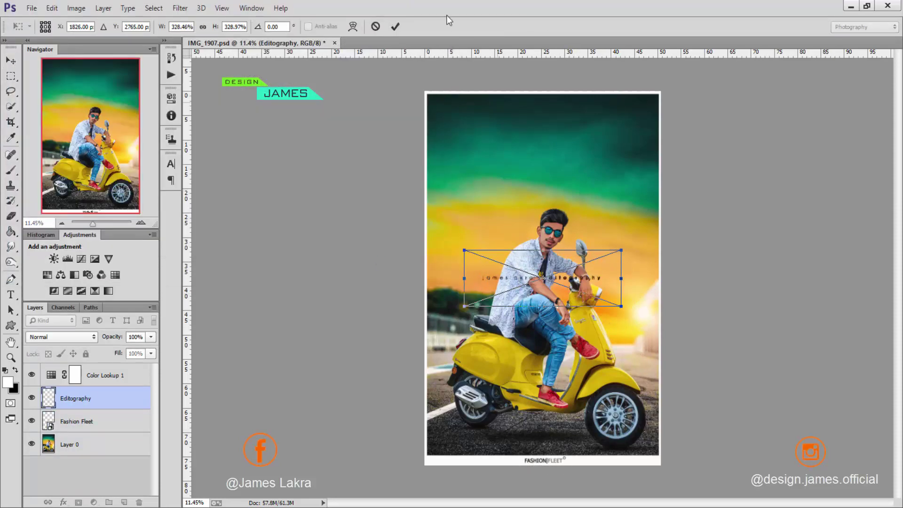
left_click(396, 26)
left_click_drag(576, 258, 576, 117)
Place the Design James-WATERMARK logo and shrink it into the photo's upper-left corner.
left_click(31, 8)
left_click(71, 210)
scroll(378, 159, "down", 3)
scroll(378, 159, "up", 2)
double_click(400, 141)
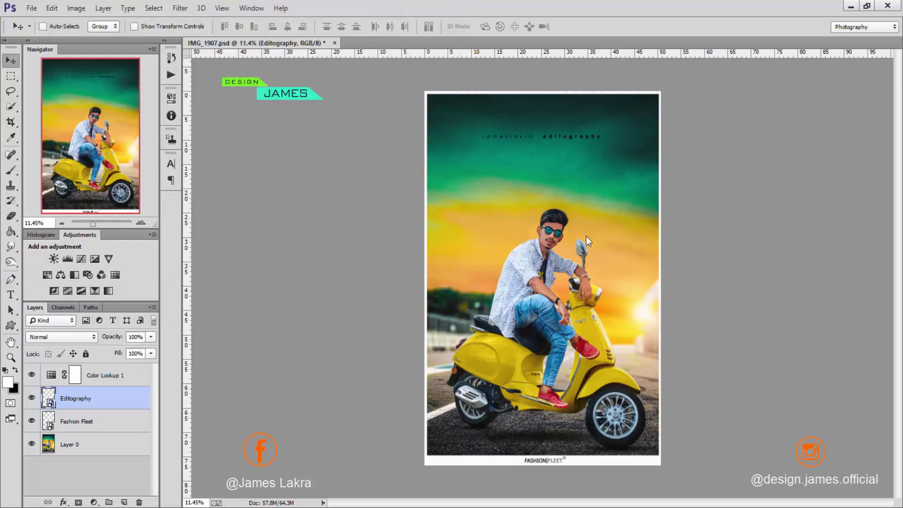
left_click_drag(574, 297, 471, 127)
key("Return")
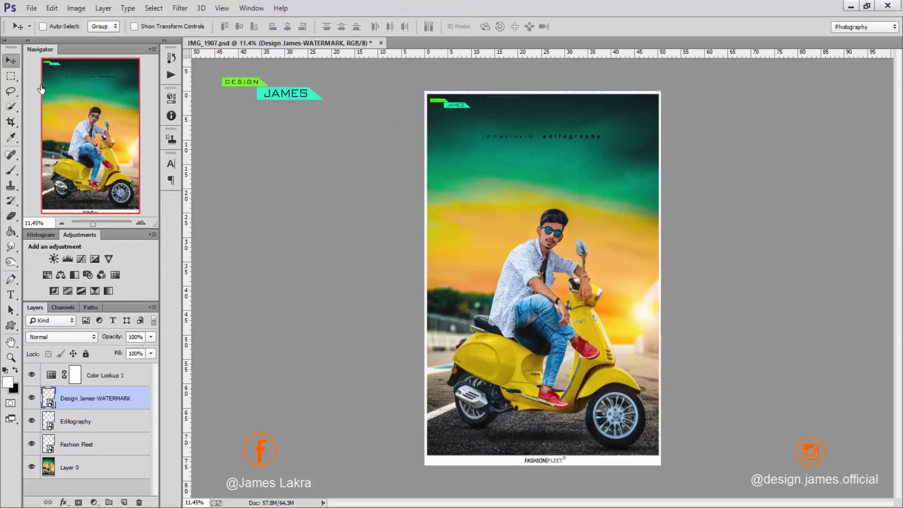
Browse the stock folders and place the pranavdesigns.com (47) "believe in yourself" lettering image.
left_click(32, 8)
left_click(70, 153)
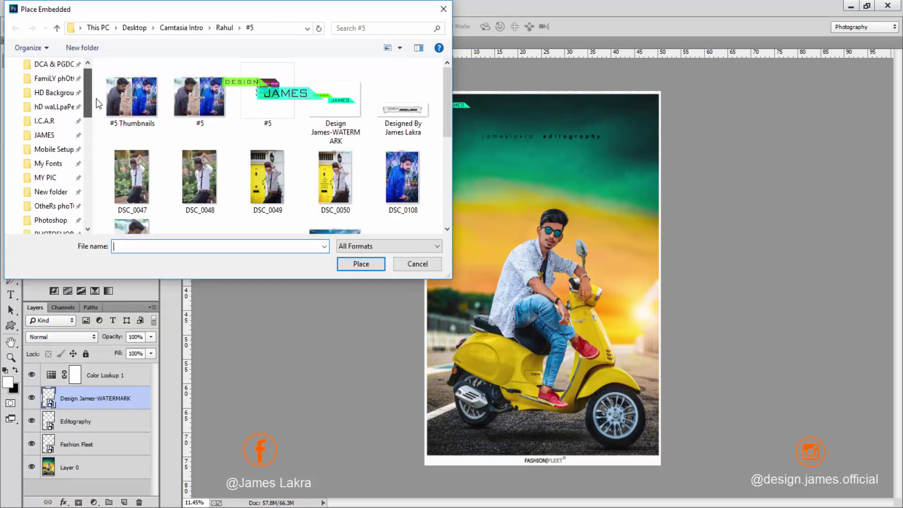
scroll(71, 94, "up", 1)
scroll(57, 141, "down", 5)
scroll(57, 132, "up", 4)
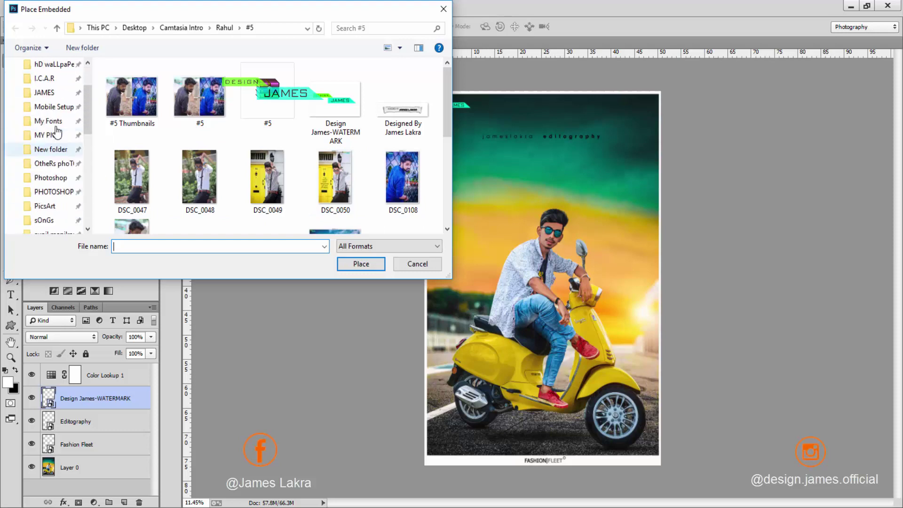
scroll(56, 132, "down", 1)
left_click(51, 121)
double_click(141, 119)
double_click(127, 83)
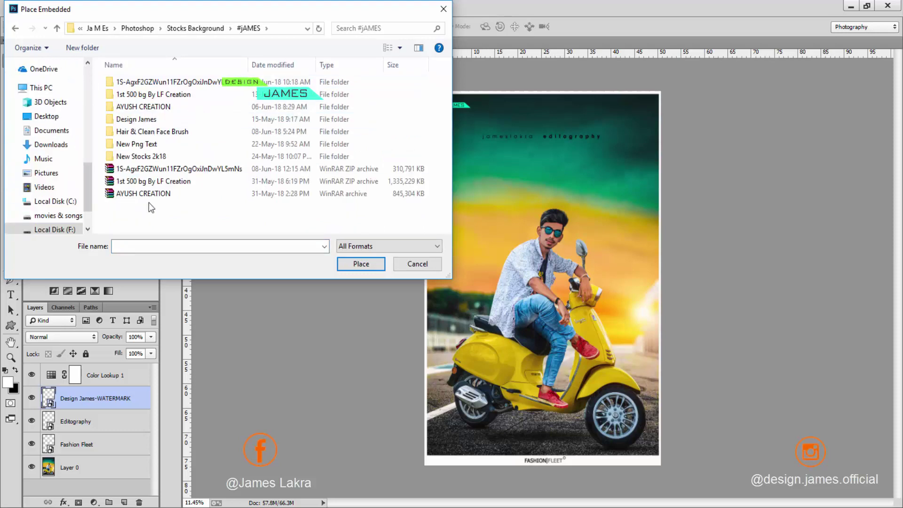
double_click(155, 95)
left_click(15, 29)
left_click(15, 29)
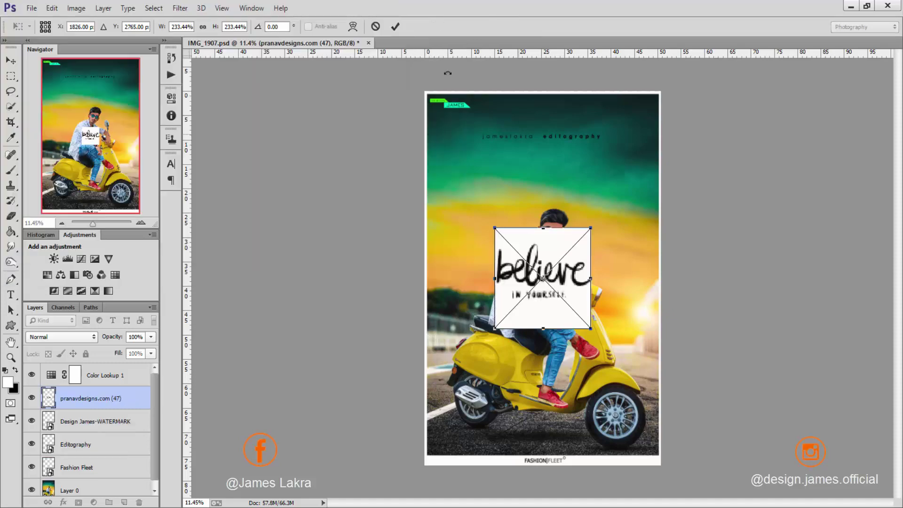
key("Return")
Try the Screen blend mode on the "believe" lettering layer and rename the layer as Png.
left_click(62, 337)
left_click(66, 131)
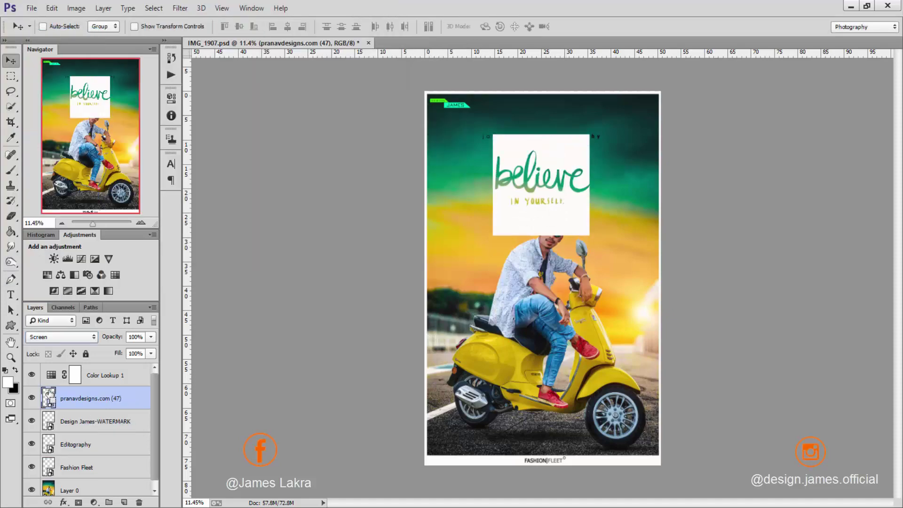
left_click(97, 400)
type("Png")
key("Return")
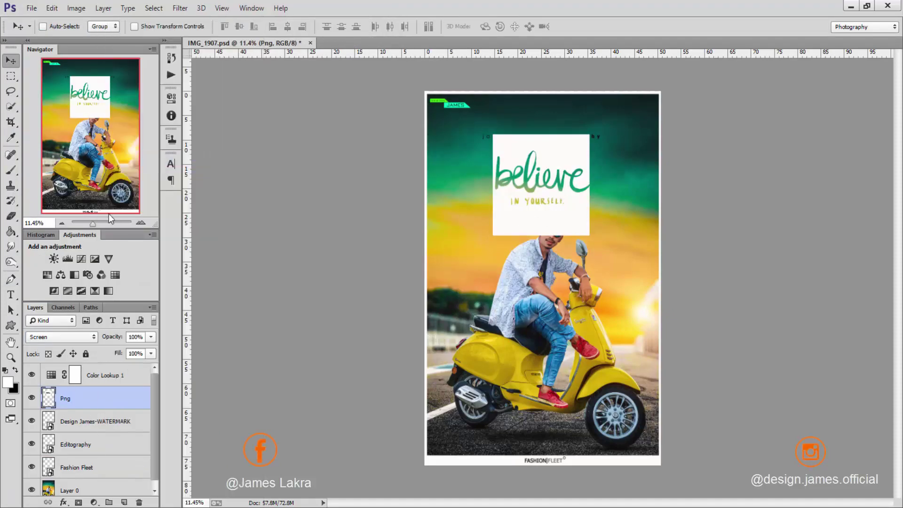
Return the Png layer to Normal blending and hide its white background by lowering the This Layer white Blend If value to about 209.
left_click(61, 337)
left_click(47, 33)
key("ctrl+t")
key("Return")
right_click(10, 216)
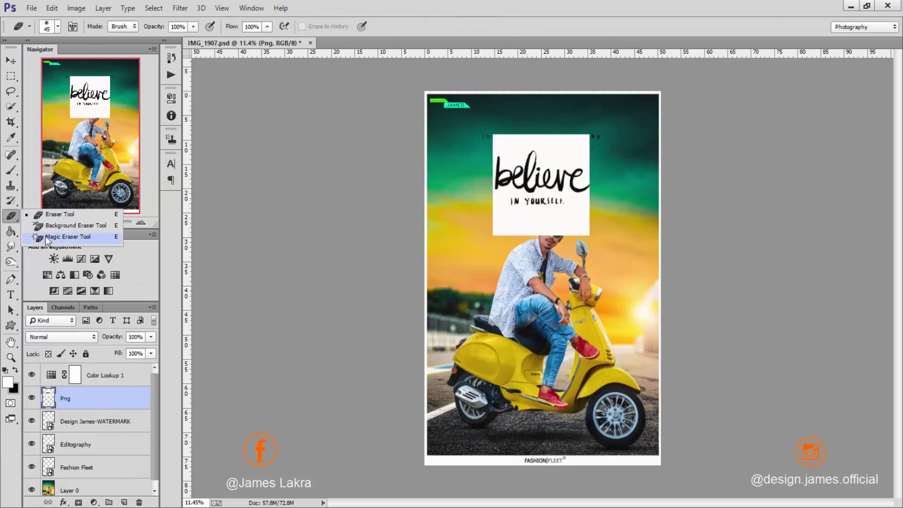
left_click(61, 237)
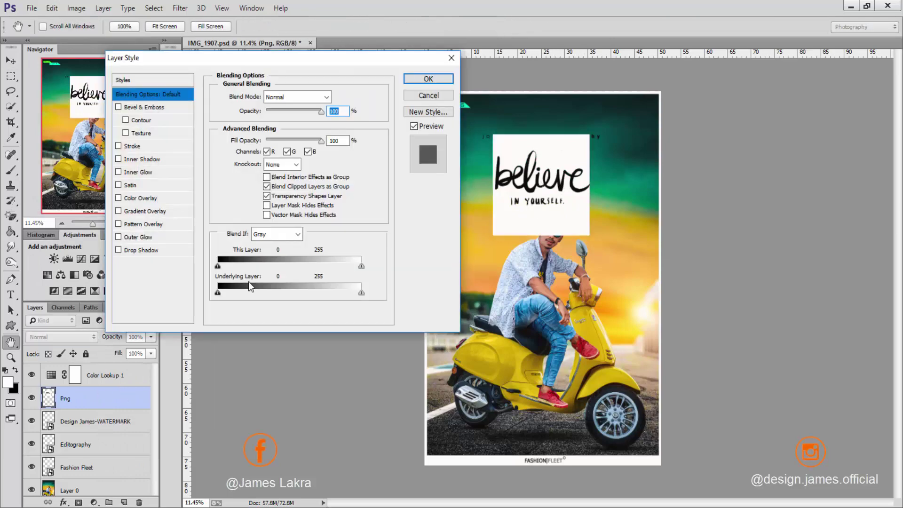
left_click_drag(362, 266, 354, 267)
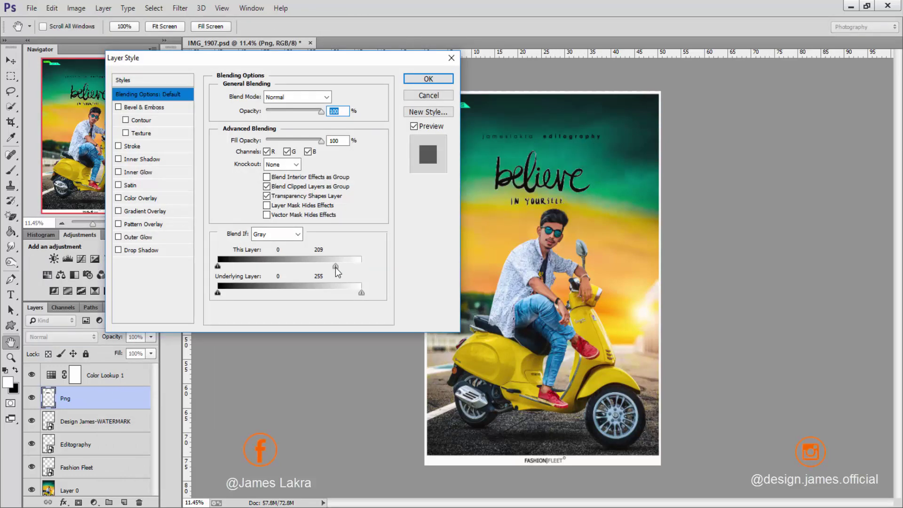
left_click(429, 78)
Try changing the lettering's lightness with a clipped Hue/Saturation adjustment layer, and delete that adjustment.
left_click(94, 502)
left_click(138, 358)
left_click(216, 290)
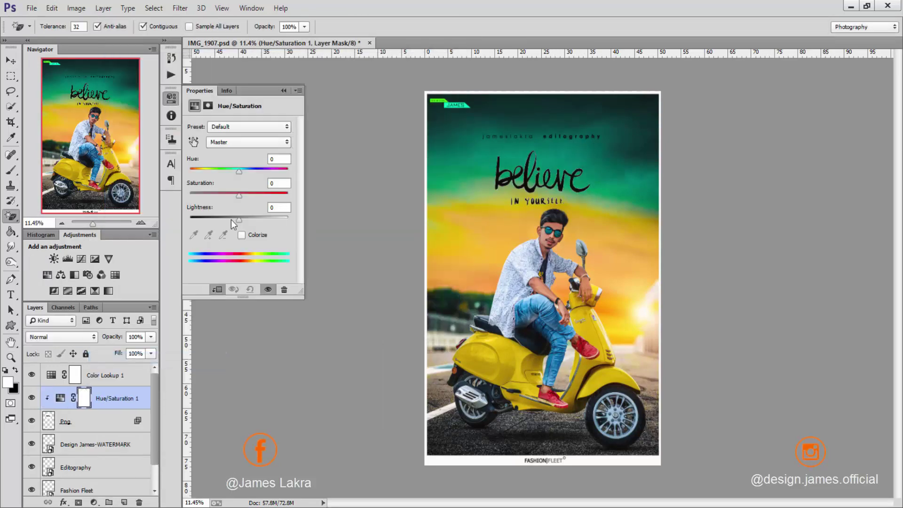
left_click_drag(239, 219, 211, 221)
left_click(334, 125)
key("Delete")
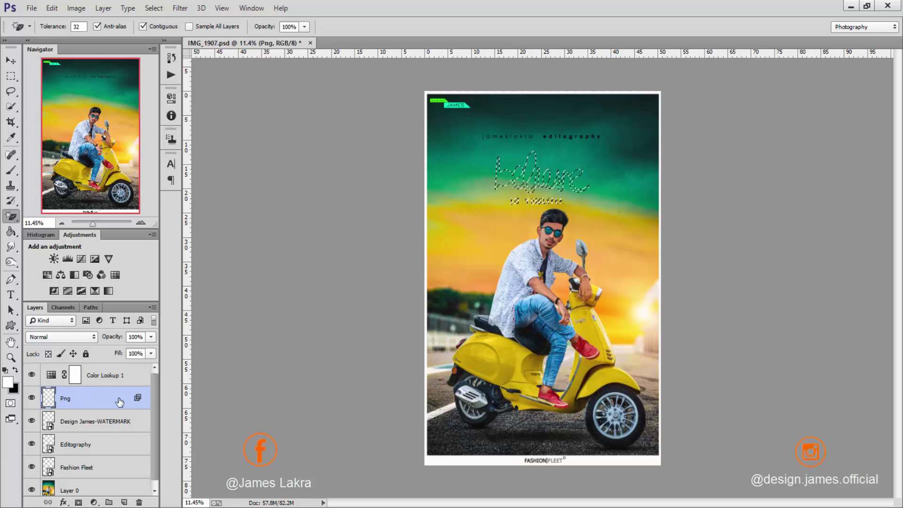
Load the Png lettering's outline as a selection and fill it with white on a new layer.
scroll(508, 173, "up", 4)
scroll(508, 173, "up", 6)
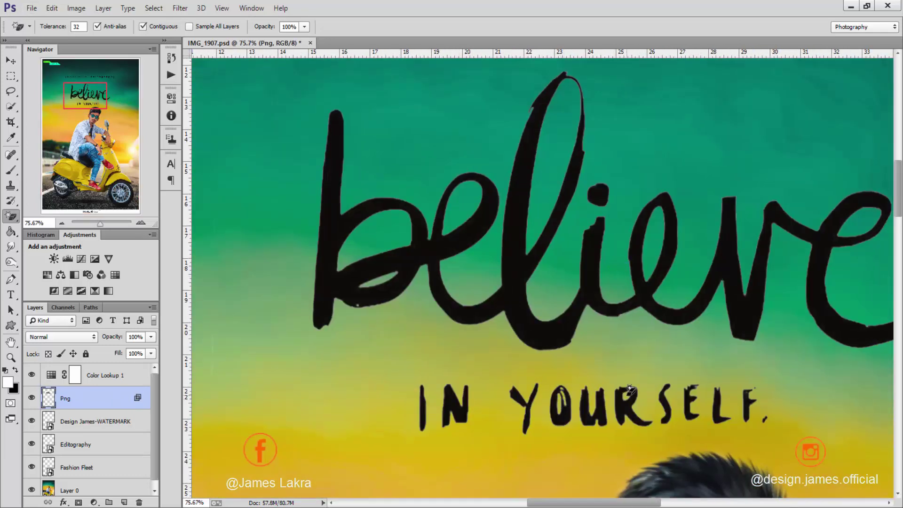
scroll(366, 298, "down", 1)
left_click(50, 401, "ctrl")
left_click(124, 502)
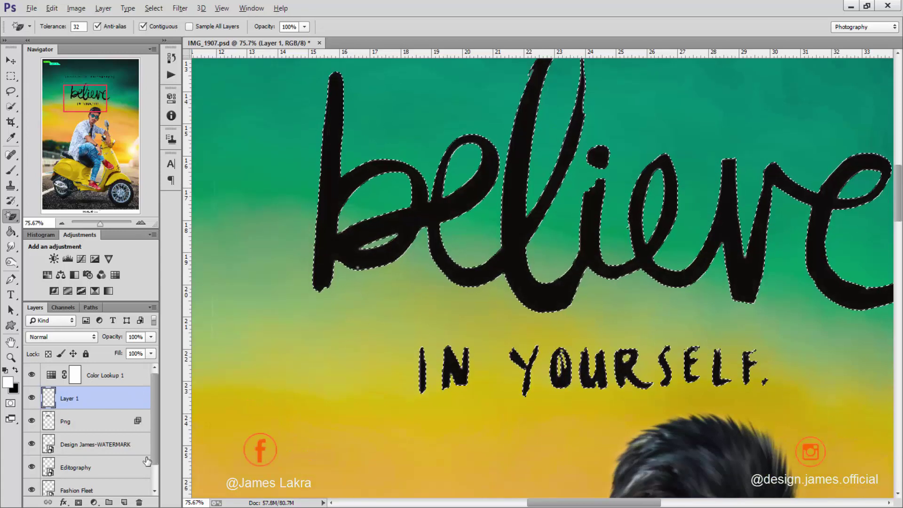
key("alt+BackSpace")
Delete the original black Png lettering layer.
scroll(523, 229, "down", 2)
scroll(523, 228, "down", 10)
key("v")
left_click(104, 418)
key("Delete")
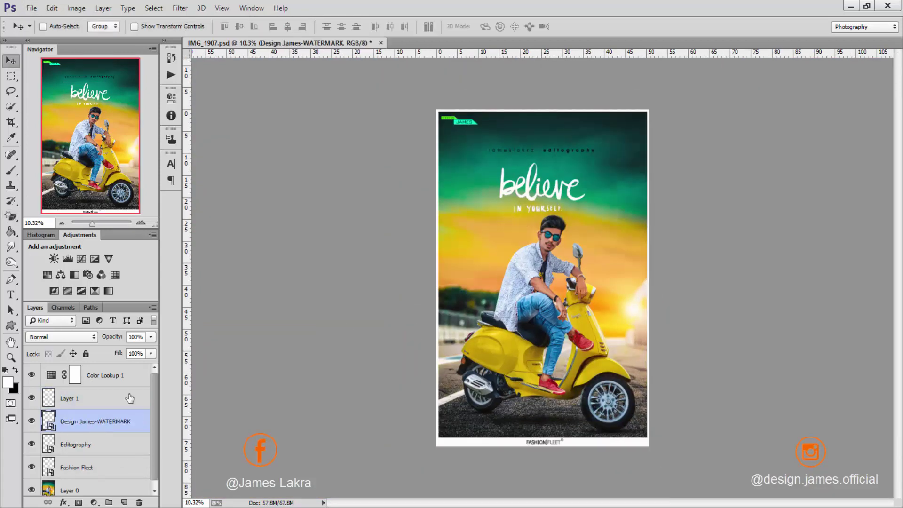
Move the white "believe" lettering higher in the green sky, and shrink the Editography text and place it beside the man's head.
left_click(130, 398)
left_click_drag(574, 208, 557, 194)
left_click(579, 155, "ctrl")
key("ctrl+t")
key("Return")
left_click(548, 174, "ctrl")
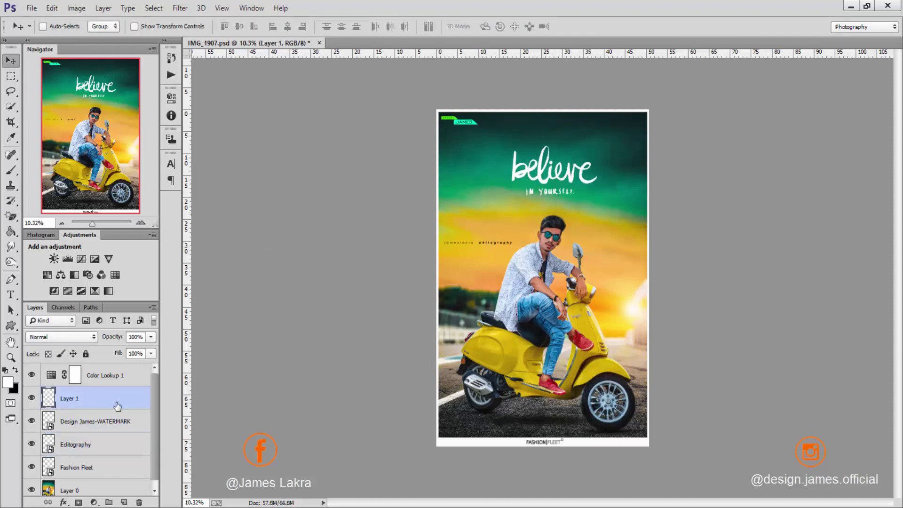